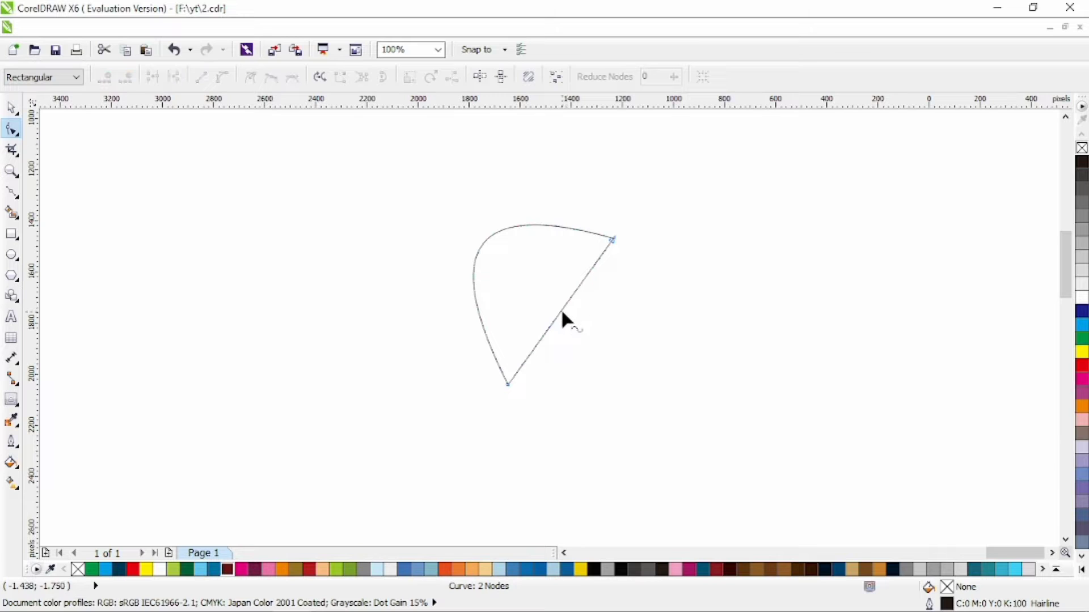
- Bend the shape's straight side inward to form a crescent, and add nodes on its outer, inner and upper edges
left_click_drag(564, 311, 450, 343)
double_click(475, 263)
double_click(512, 297)
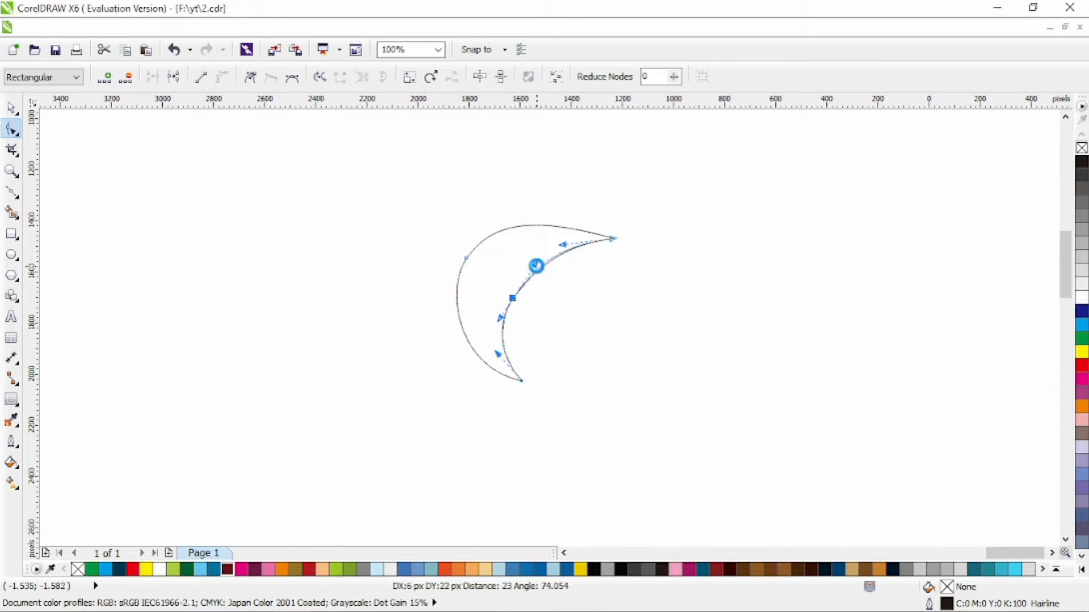
double_click(531, 225)
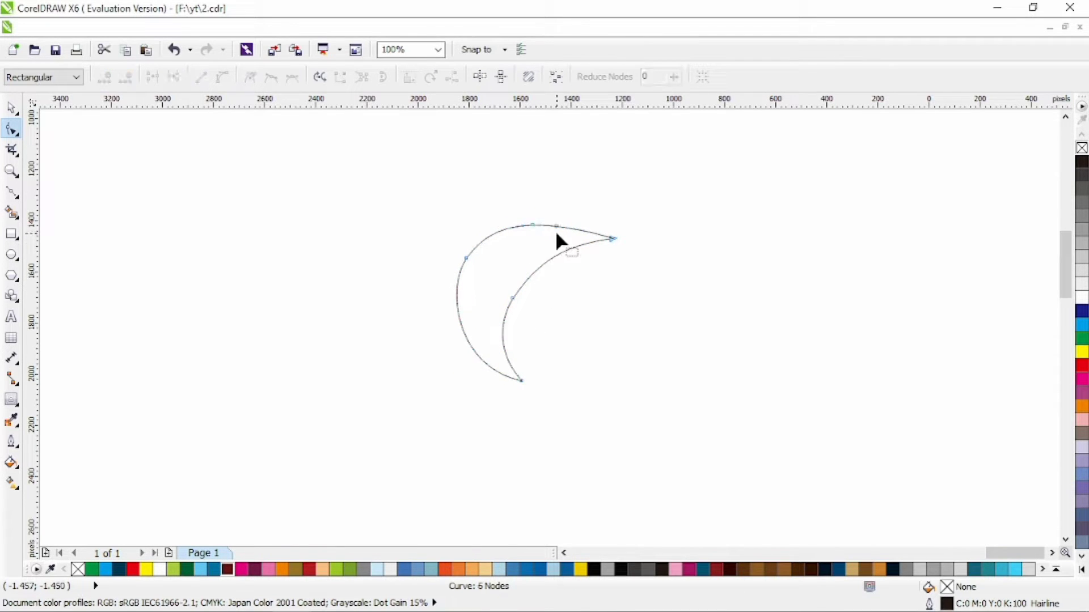
- Pull the crescent's upper edge up into a peak and round the outline from there down to its right tip
left_click_drag(556, 233, 536, 193)
left_click(593, 234)
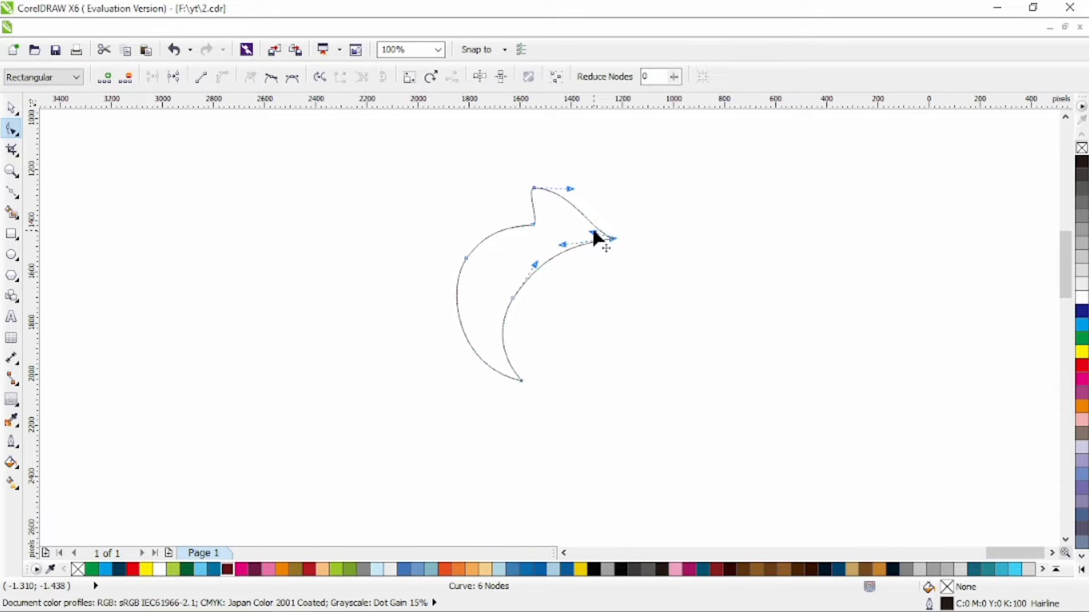
left_click_drag(594, 235, 615, 261)
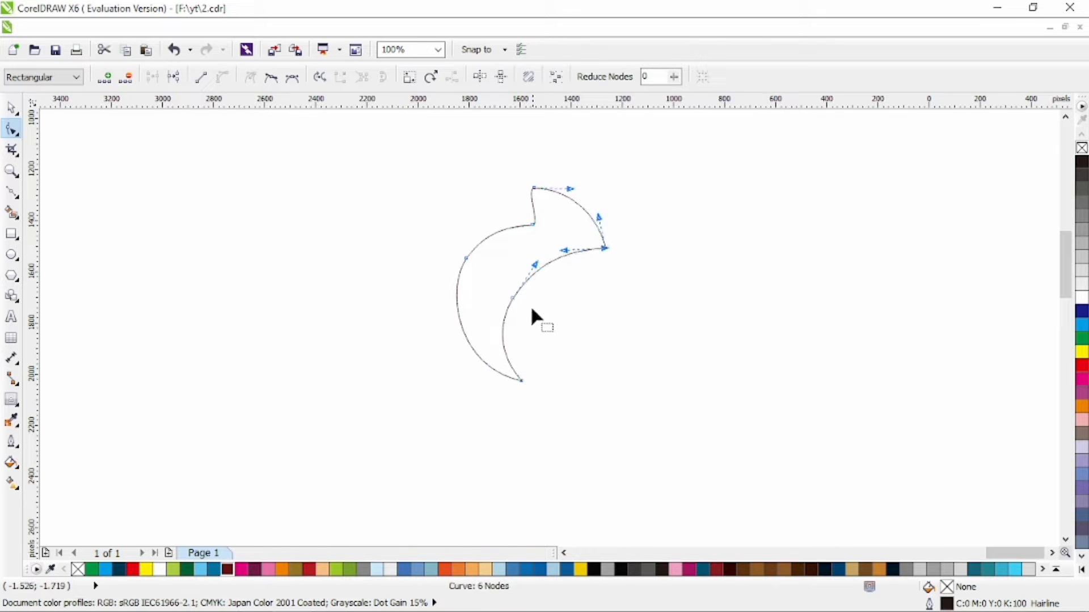
- Remove the middle nodes from the crescent's inner and outer edges, and reposition its lower tip and upper notch node
double_click(513, 298)
left_click_drag(521, 381, 538, 375)
left_click_drag(486, 316, 452, 373)
left_click_drag(532, 223, 533, 206)
double_click(466, 258)
- Adjust the curve handles to make the crescent's outer edge fuller and its inner edge rounder, and deselect it
left_click(534, 206)
left_click_drag(455, 210, 441, 226)
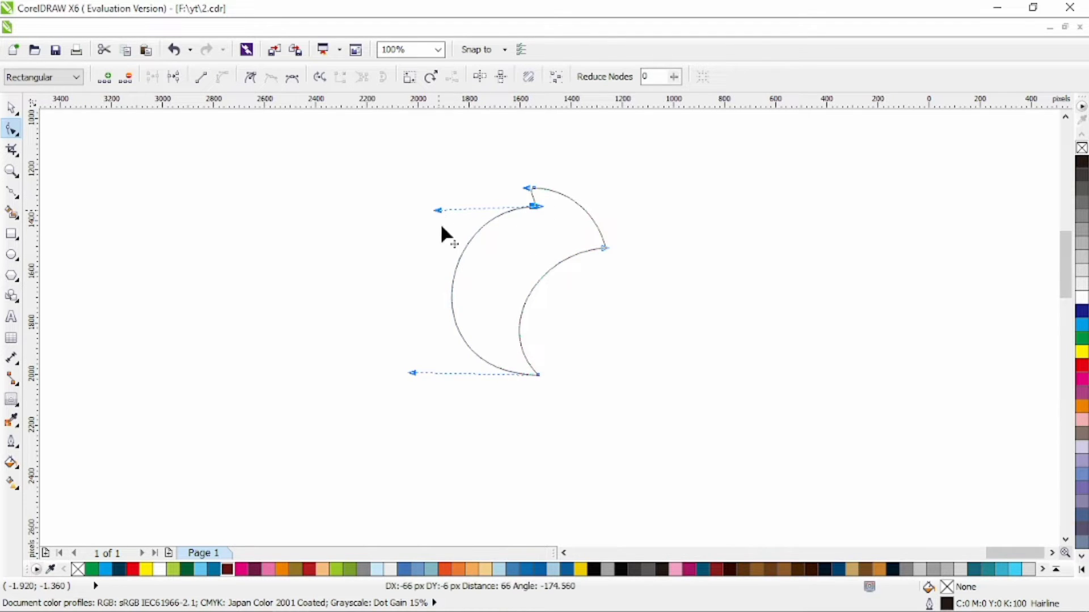
left_click(538, 374)
left_click_drag(413, 373, 402, 361)
left_click_drag(535, 251, 530, 242)
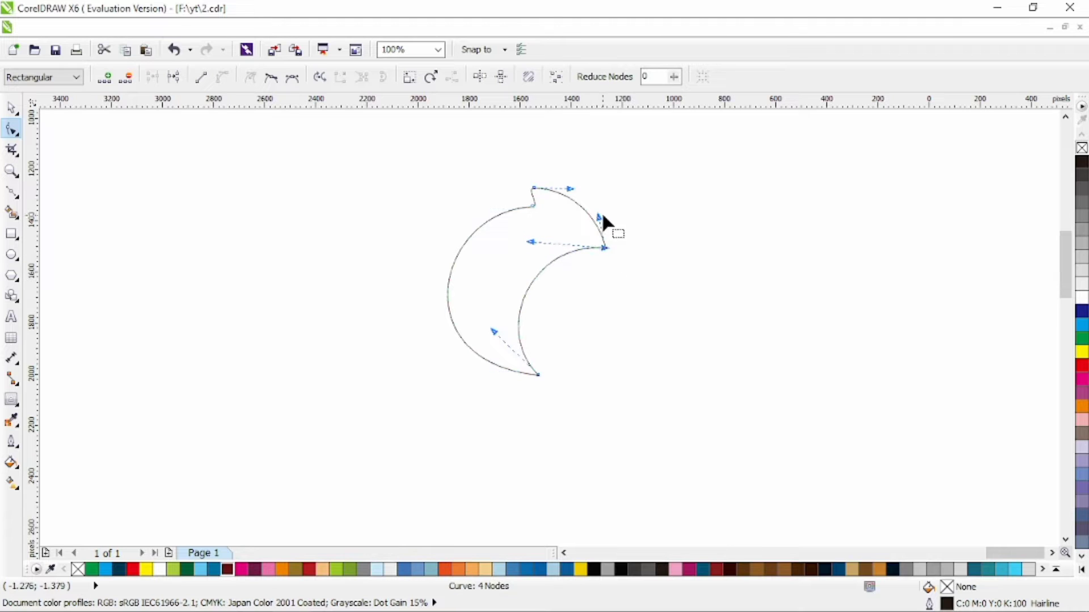
left_click(11, 107)
left_click(154, 231)
- Draw a small closed four-node arrowhead outline inside the lower opening of the crescent
key("F5")
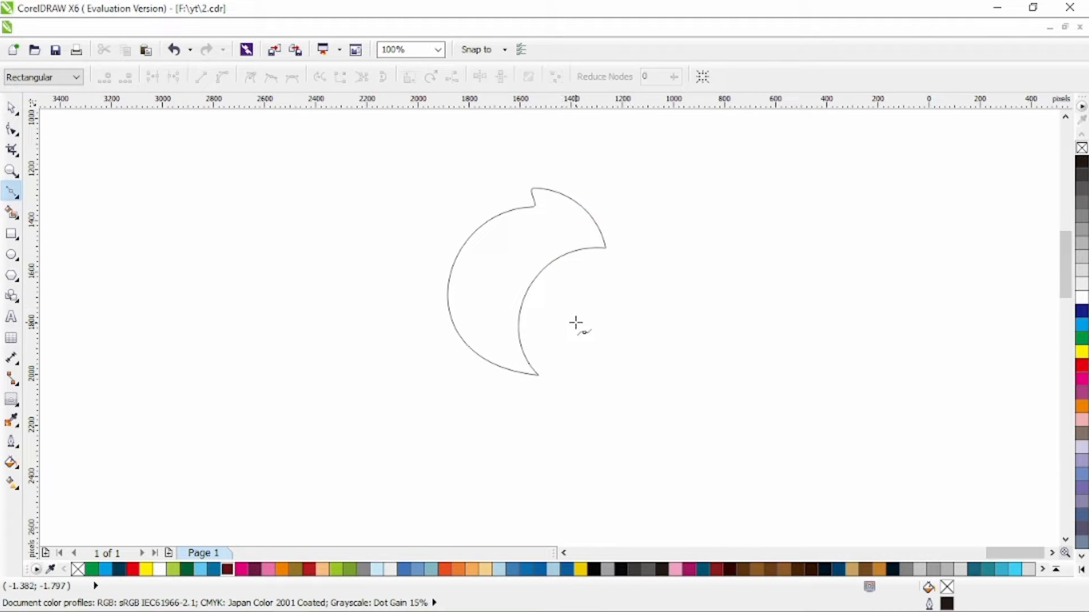
double_click(527, 341)
left_click(569, 354)
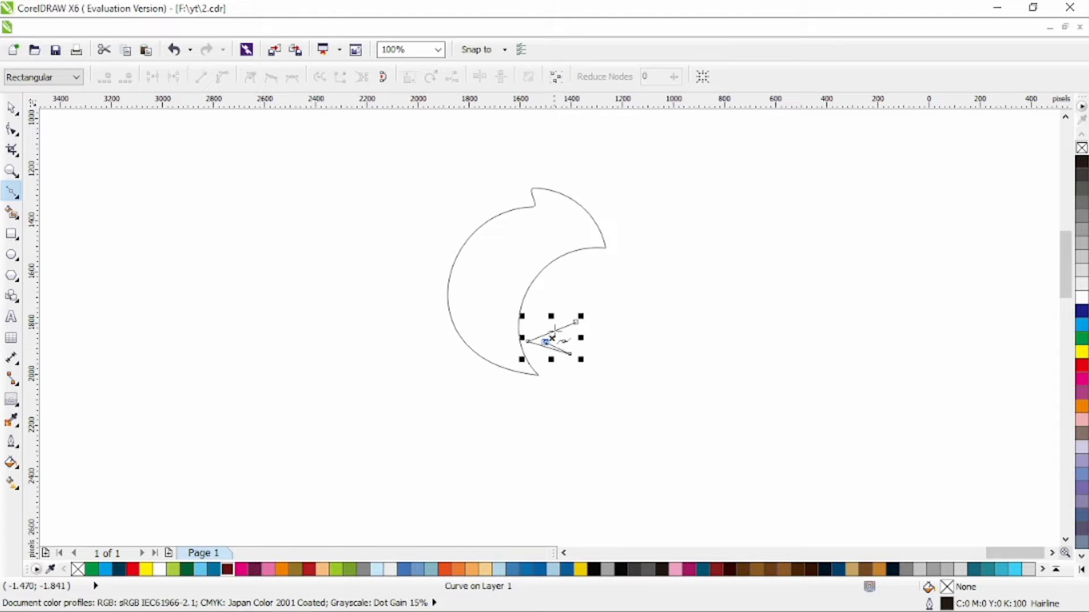
key("space")
- Smooth the arrowhead's two left nodes and bend its sides into a small crescent with a lower right tip
scroll(562, 335, "up", 1)
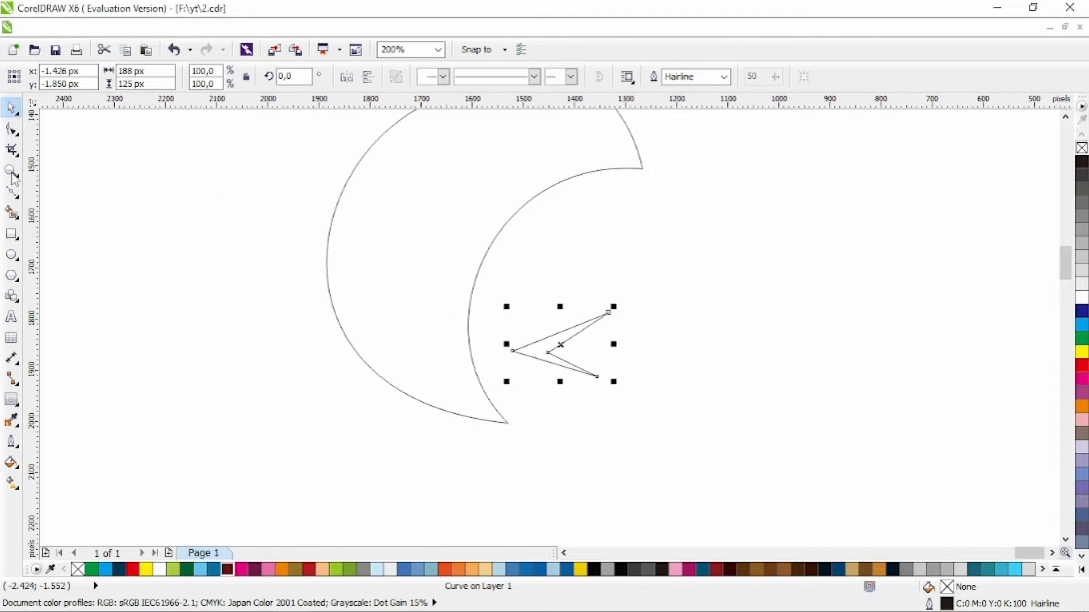
key("F10")
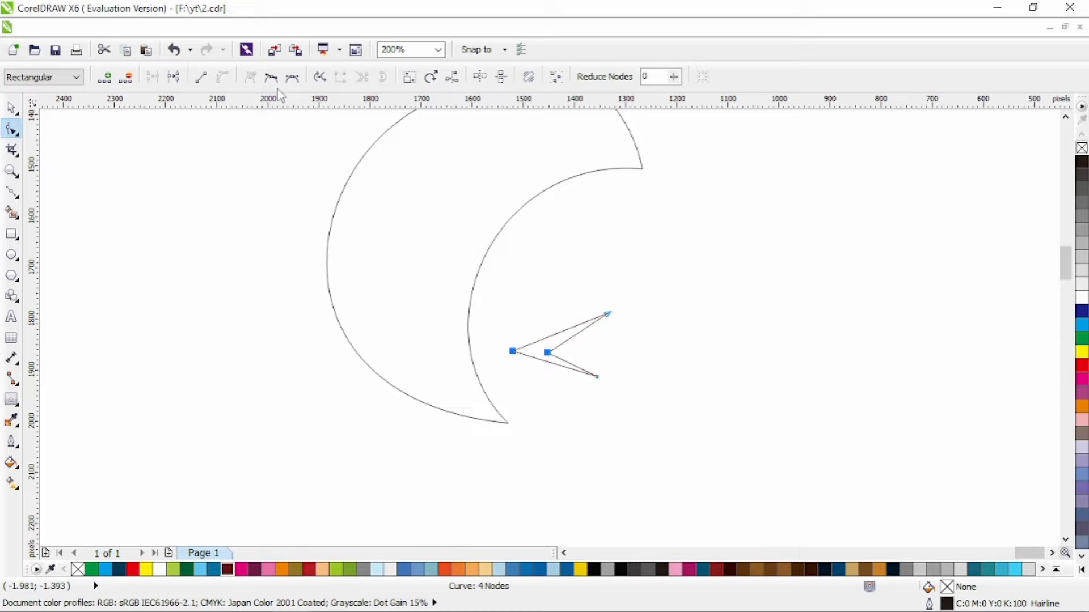
left_click(272, 80)
left_click(532, 293)
left_click_drag(512, 351, 502, 350)
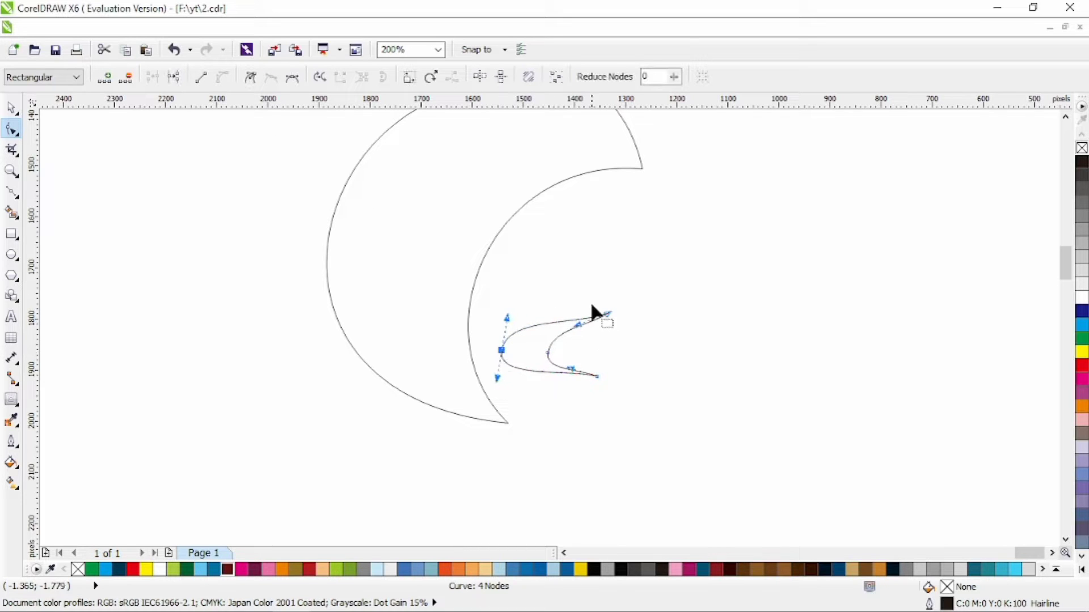
left_click_drag(574, 327, 585, 326)
left_click_drag(576, 373, 603, 387)
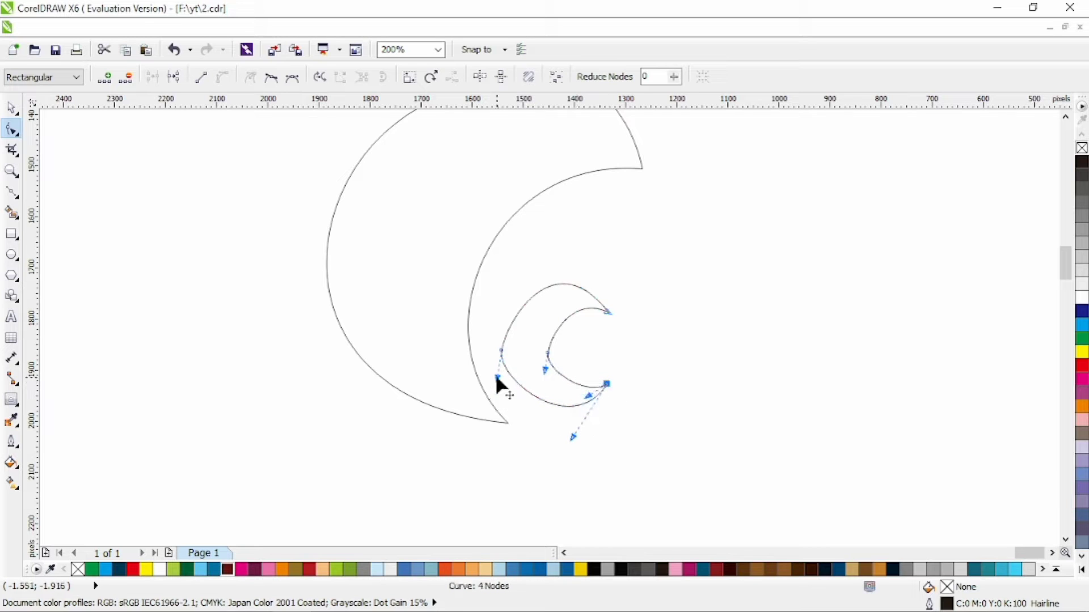
- Widen the small crescent's outer curve to the left and round its inner curve by moving their middle nodes and handles
left_click_drag(497, 377, 511, 425)
left_click_drag(497, 318, 492, 310)
left_click_drag(501, 351, 491, 351)
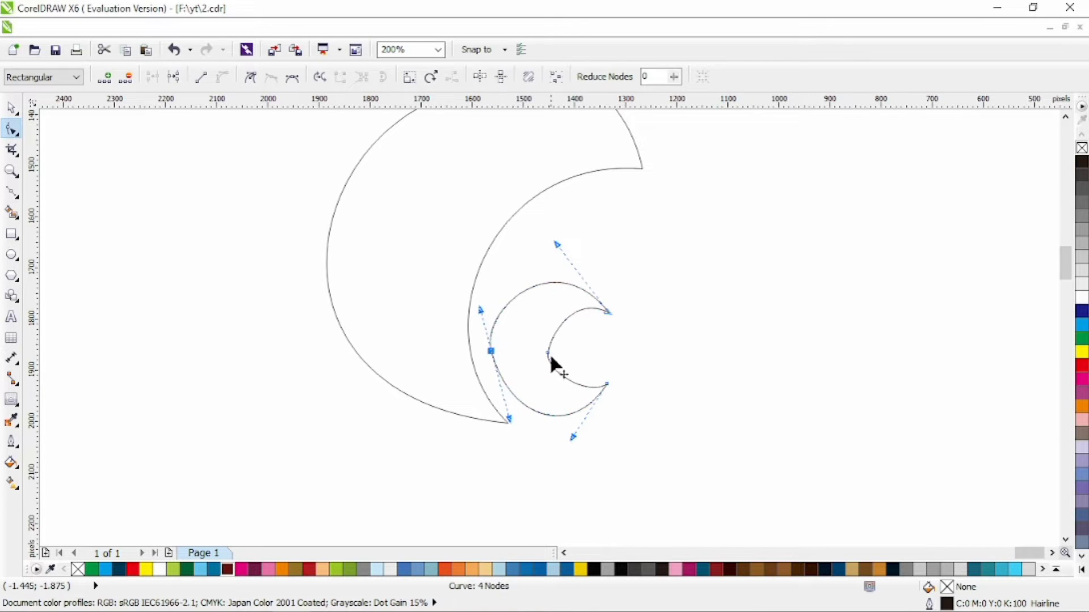
left_click(548, 352)
left_click_drag(546, 371, 553, 377)
left_click_drag(547, 352, 543, 352)
left_click_drag(539, 331, 537, 322)
left_click(637, 294)
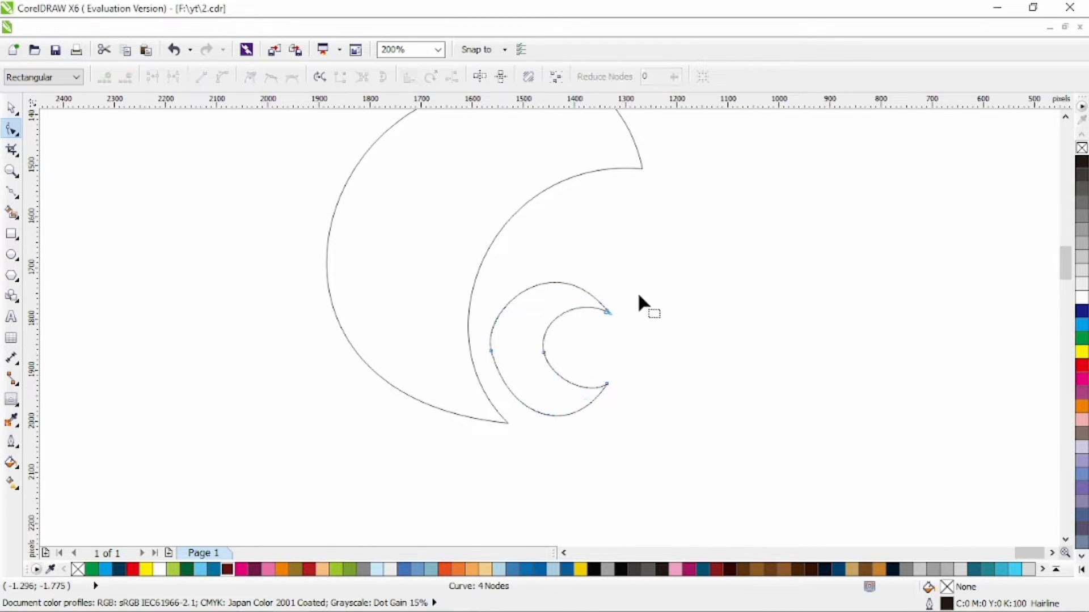
- Enlarge the small crescent's outer curve by extending the handles at its upper tip, left node and lower tip
left_click(608, 312)
left_click_drag(559, 246, 564, 229)
left_click_drag(481, 310, 476, 290)
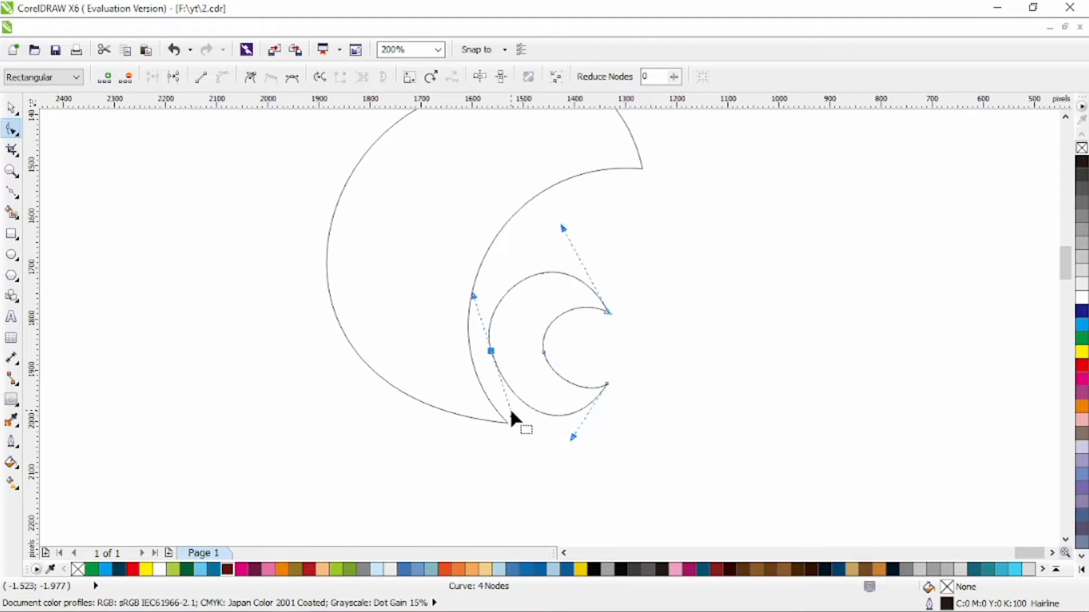
left_click_drag(510, 417, 498, 409)
left_click_drag(570, 435, 590, 444)
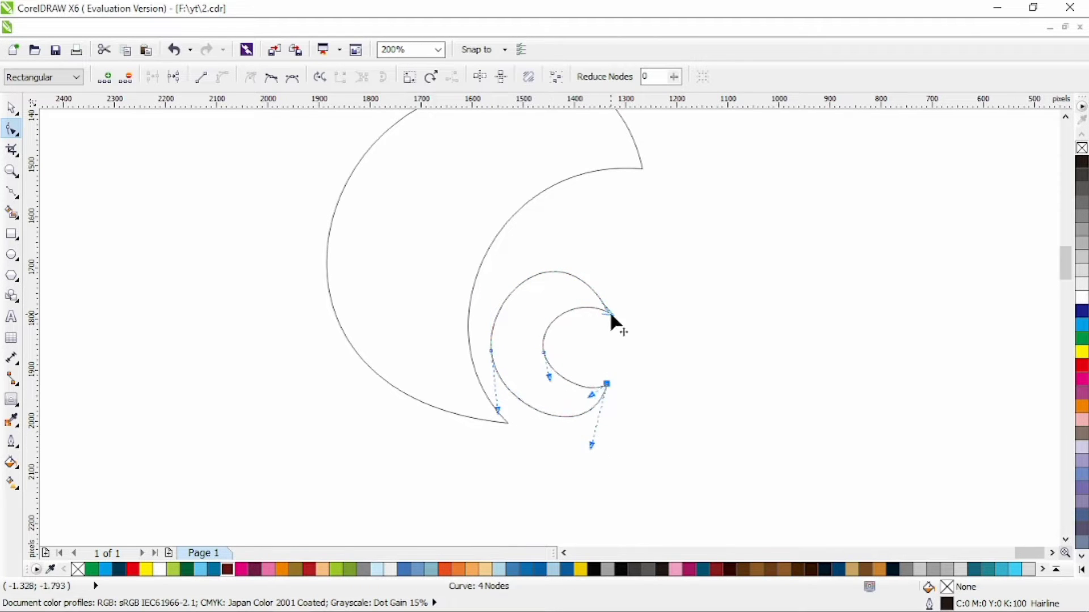
- Move the small crescent's upper tip down and rebalance the outer curve's handles around its left node
left_click_drag(609, 312, 605, 322)
mouse_move(562, 240)
left_mouse_down()
mouse_move(565, 222)
mouse_move(569, 231)
left_mouse_up()
left_click_drag(485, 293, 476, 282)
left_click_drag(506, 419, 503, 413)
- Shift the small crescent's inner node, raise its lower tip and adjust the adjoining curve handles
left_click_drag(544, 353, 548, 352)
left_click_drag(553, 376, 554, 387)
left_click_drag(607, 384, 607, 370)
left_click_drag(592, 432, 598, 437)
scroll(607, 401, "down", 1)
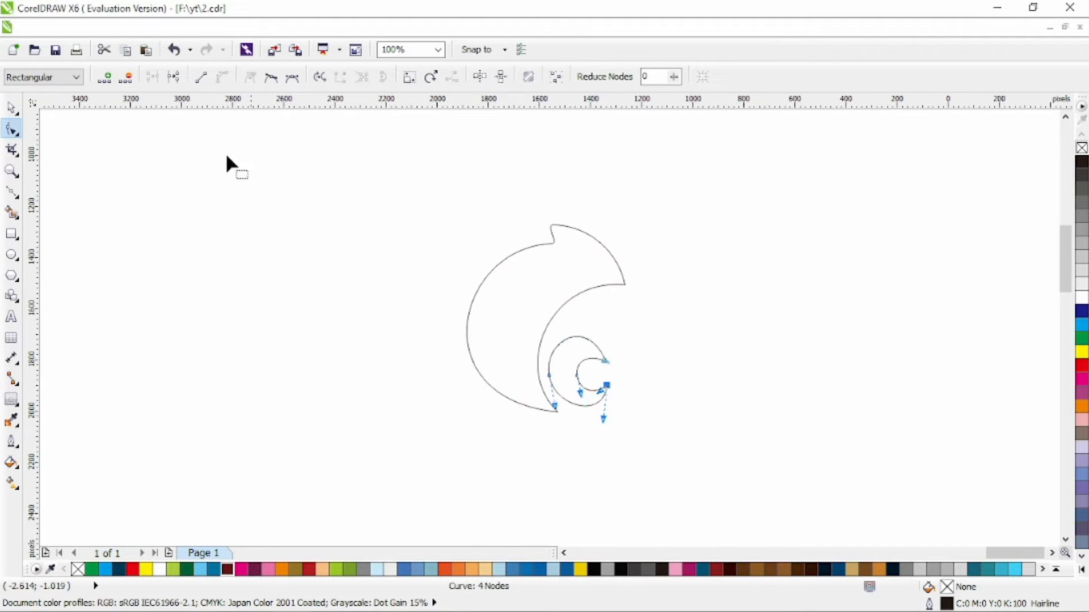
- Add two nodes to the large crescent's upper inner edge and bend the segment between them downward
left_click(11, 107)
left_click(618, 312)
left_click(600, 278)
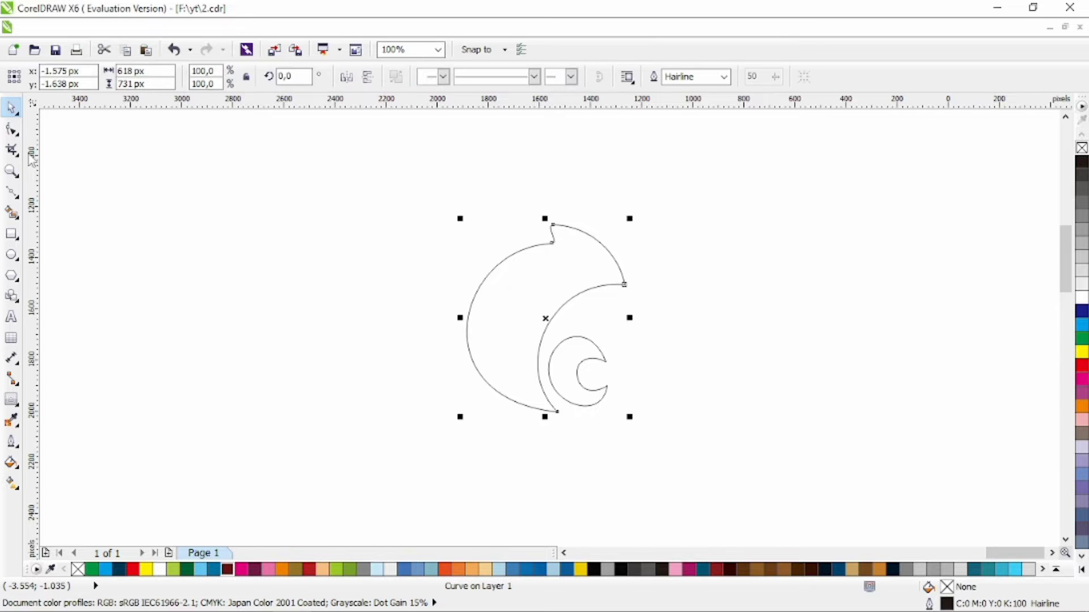
key("F10")
scroll(651, 298, "up", 1)
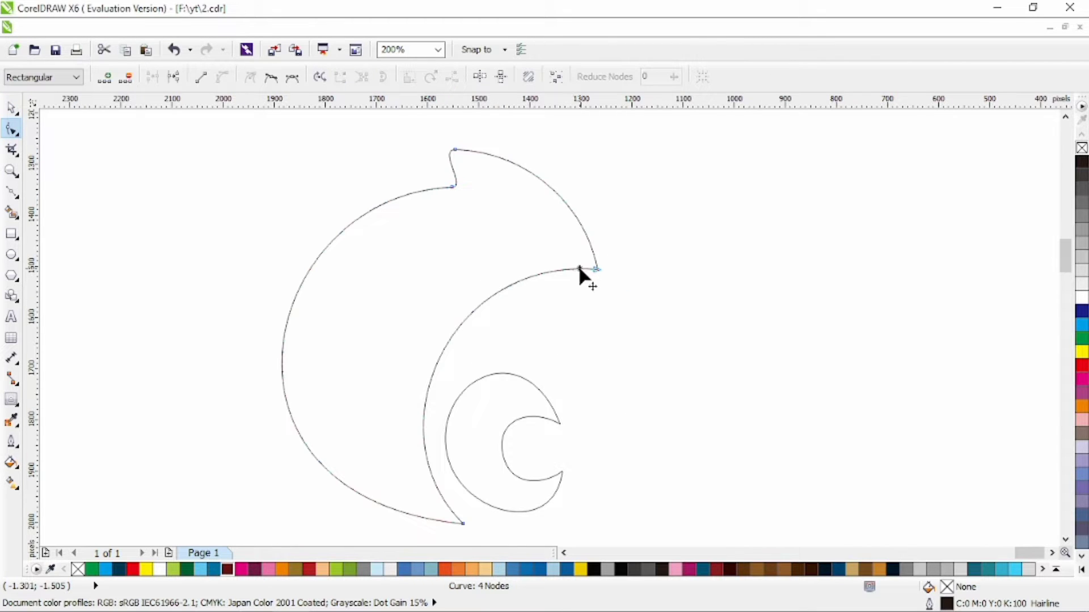
double_click(579, 269)
left_click(563, 309)
double_click(487, 298)
left_click_drag(544, 271, 568, 308)
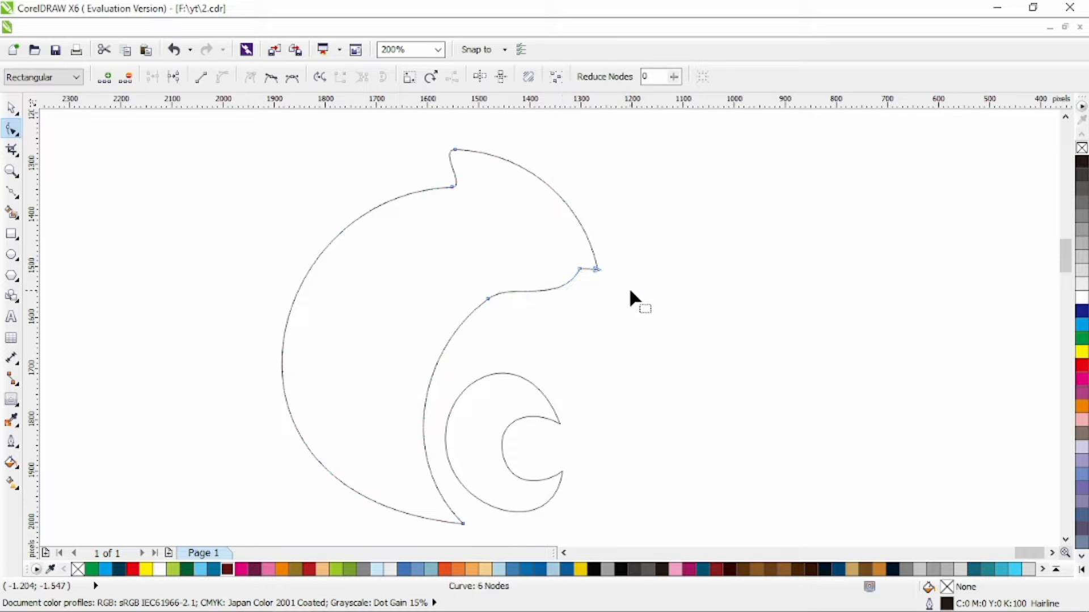
- Shorten the notch beneath the large crescent's right tip by moving its inner node toward the tip and adjusting its curve
key("space")
left_click(247, 196)
left_click(587, 236)
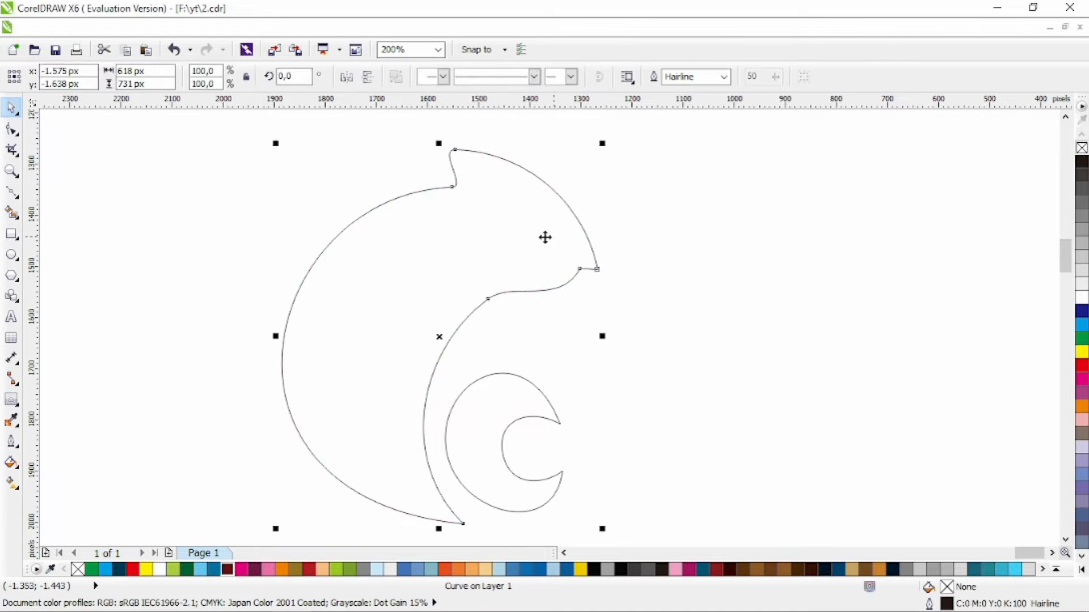
key("space")
scroll(563, 262, "up", 1)
left_click_drag(580, 268, 578, 289)
scroll(579, 289, "up", 3)
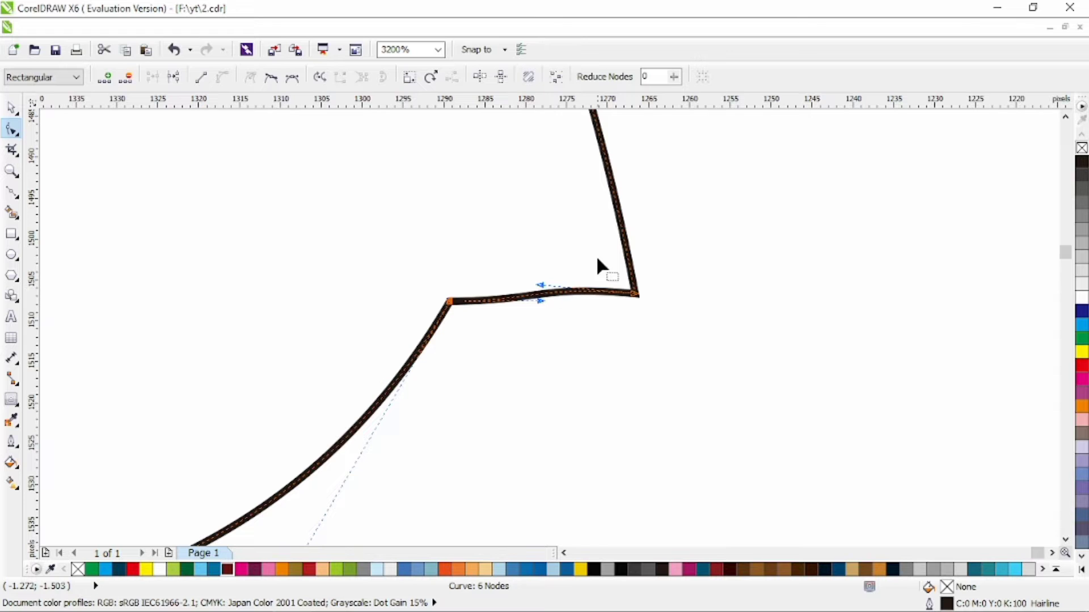
left_click_drag(577, 250, 675, 323)
key("s")
left_click_drag(645, 389, 645, 343)
left_click_drag(450, 301, 530, 310)
left_click_drag(624, 308, 561, 323)
scroll(626, 333, "down", 3)
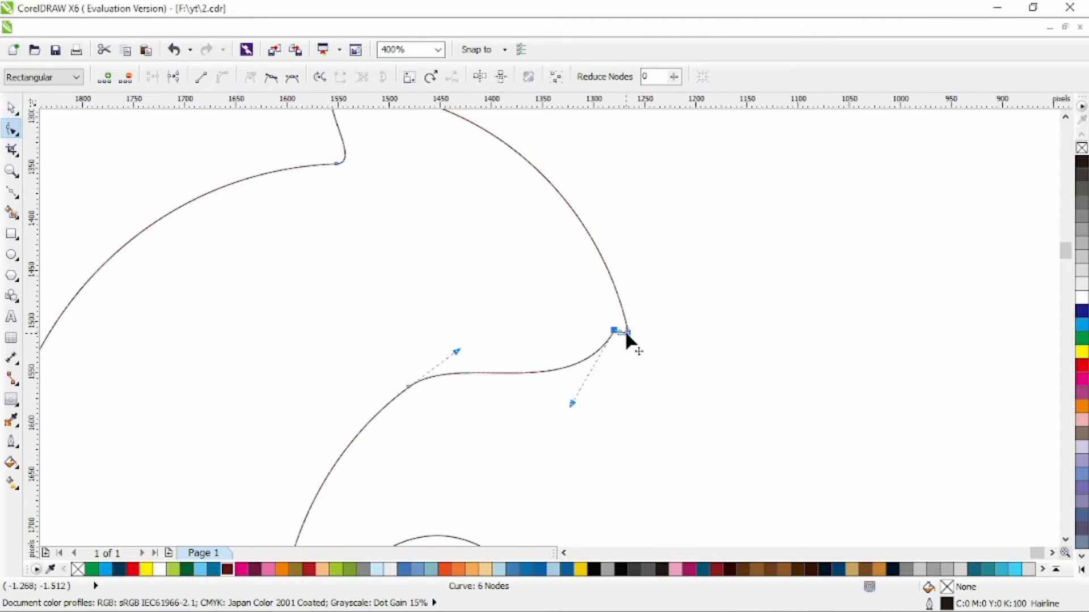
left_click(12, 110)
left_click(645, 284)
- Add one node to the large crescent's outer left edge and another to its lower inner edge
scroll(645, 284, "down", 1)
scroll(515, 340, "down", 1)
scroll(512, 426, "up", 1)
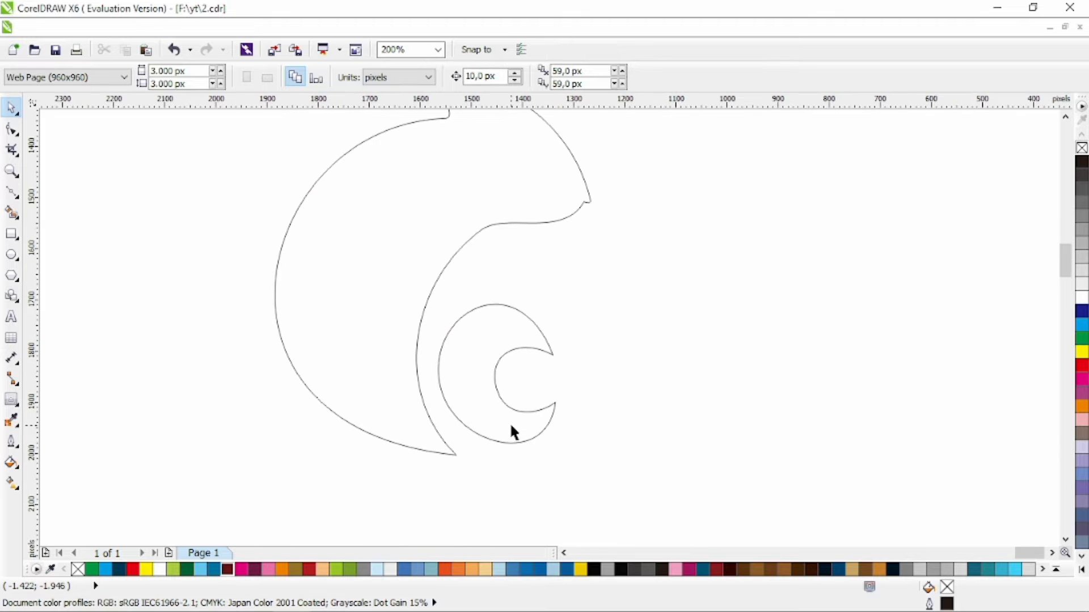
left_click(418, 422)
left_click(12, 129)
double_click(276, 271)
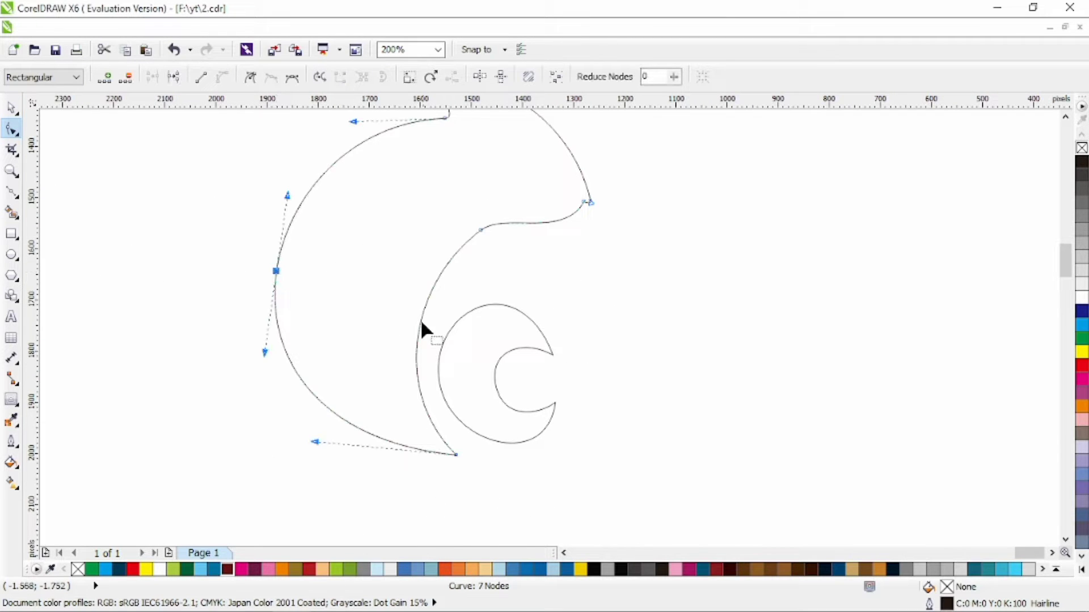
left_click(420, 319)
double_click(421, 319)
- Move the large crescent's lower tip under the small crescent and reshape the curves leading into it
left_click_drag(456, 454, 472, 447)
left_click_drag(333, 435, 335, 470)
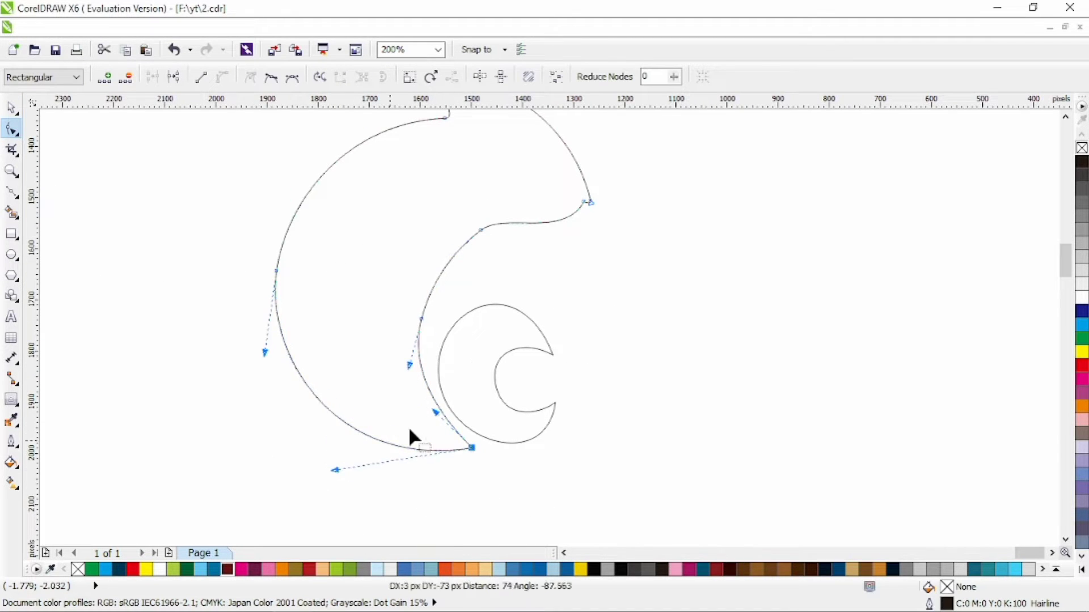
left_click_drag(436, 412, 416, 433)
scroll(431, 371, "down", 1)
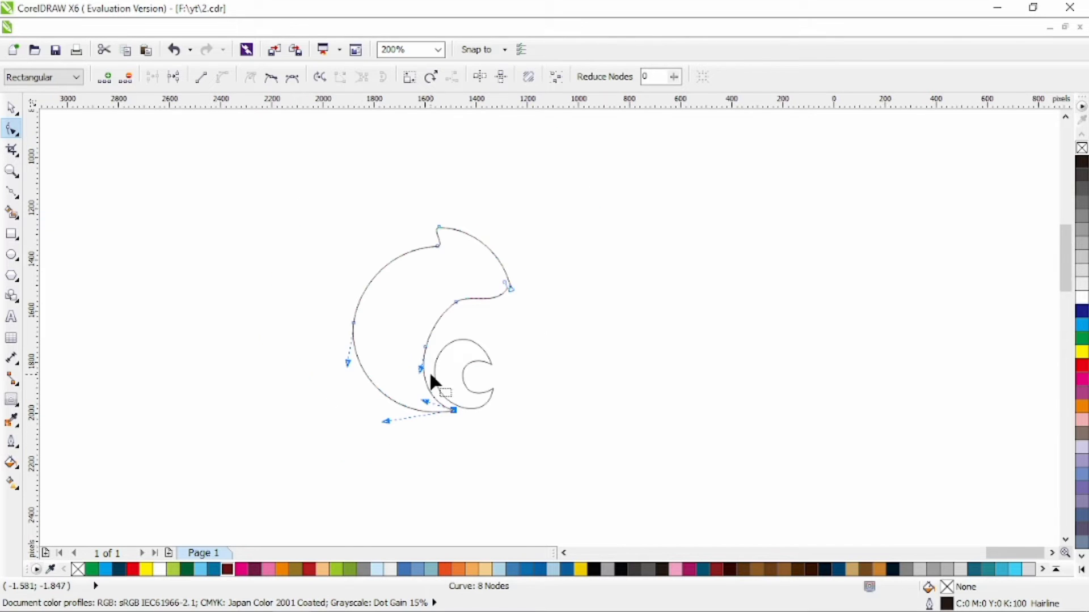
left_click(12, 107)
- Draw a long, narrow, slanted five-node strip across the lower part of both crescents as a branch
left_click(12, 192)
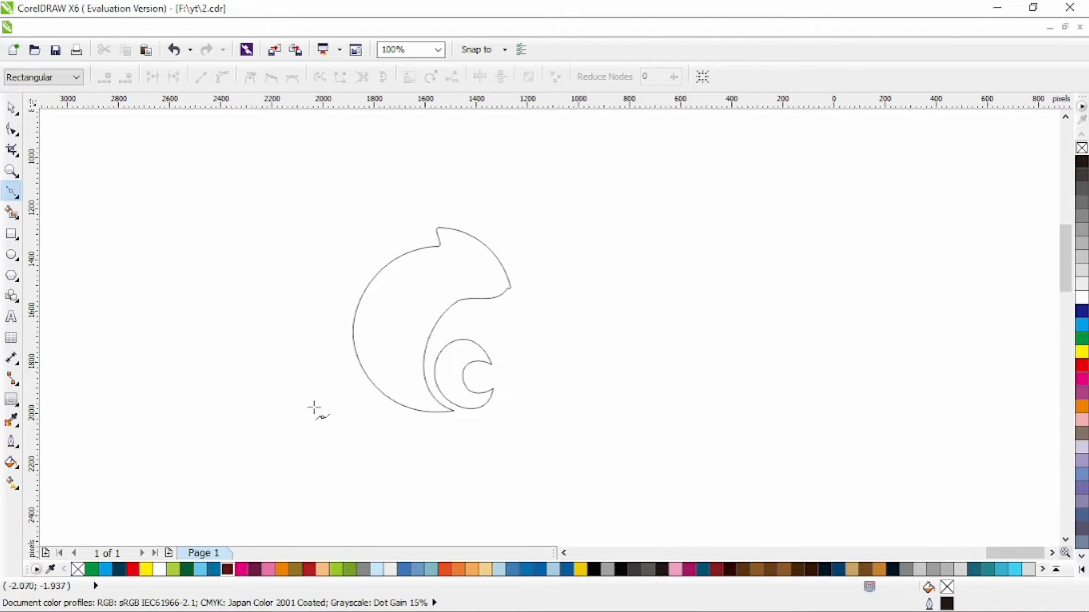
double_click(570, 356)
double_click(594, 368)
left_click(325, 413)
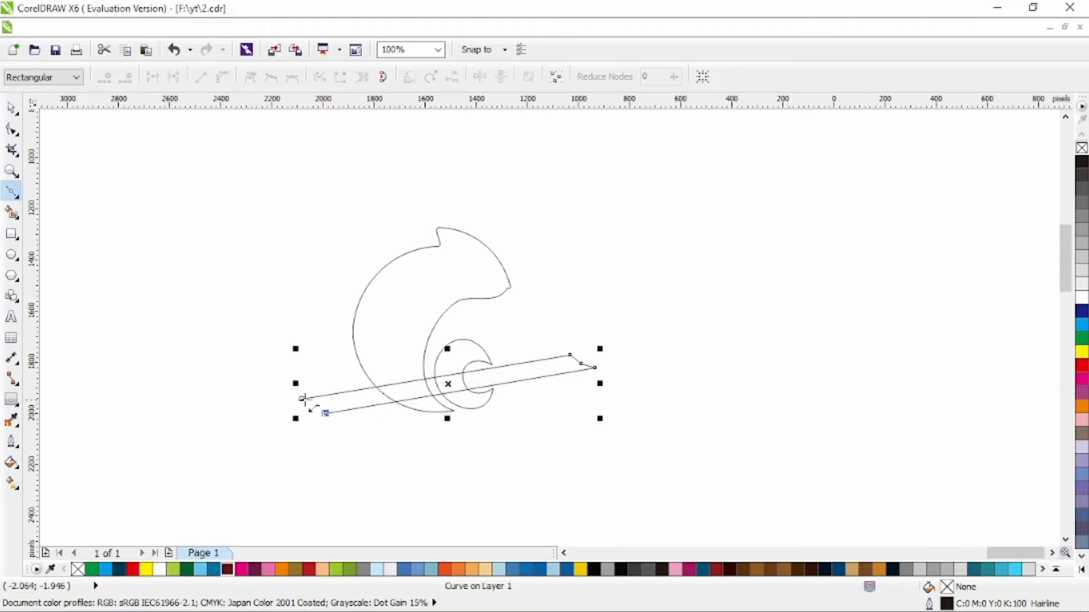
- Bow the strip's two long edges upward and move its lower right corner outward
left_click(12, 129)
left_click_drag(231, 294, 591, 445)
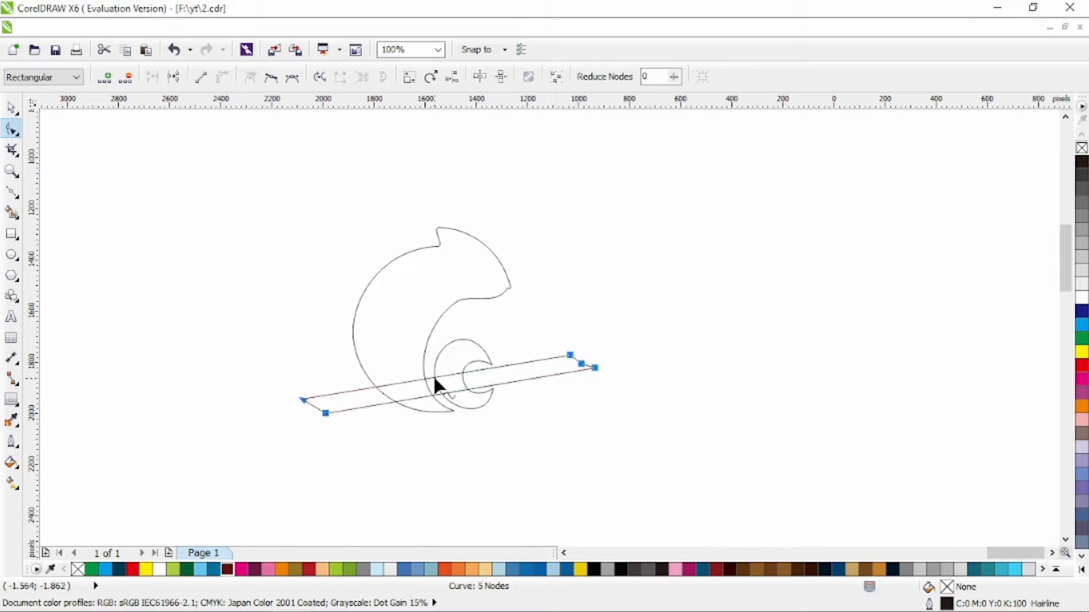
left_click_drag(434, 377, 427, 359)
left_click_drag(423, 396, 425, 375)
mouse_move(599, 368)
left_mouse_down()
mouse_move(589, 395)
mouse_move(580, 360)
mouse_move(620, 364)
left_mouse_up()
- Smooth the nodes at the branch's right end and reshape them into rounded lobes with a notch
scroll(562, 386, "up", 1)
left_click(269, 83)
left_click(604, 384)
left_click(581, 360)
scroll(579, 394, "up", 1)
left_click_drag(595, 398, 590, 367)
left_click_drag(659, 333, 609, 330)
left_click_drag(599, 371, 619, 330)
mouse_move(592, 363)
left_mouse_down()
mouse_move(578, 357)
mouse_move(572, 385)
mouse_move(572, 366)
left_mouse_up()
left_click(561, 404)
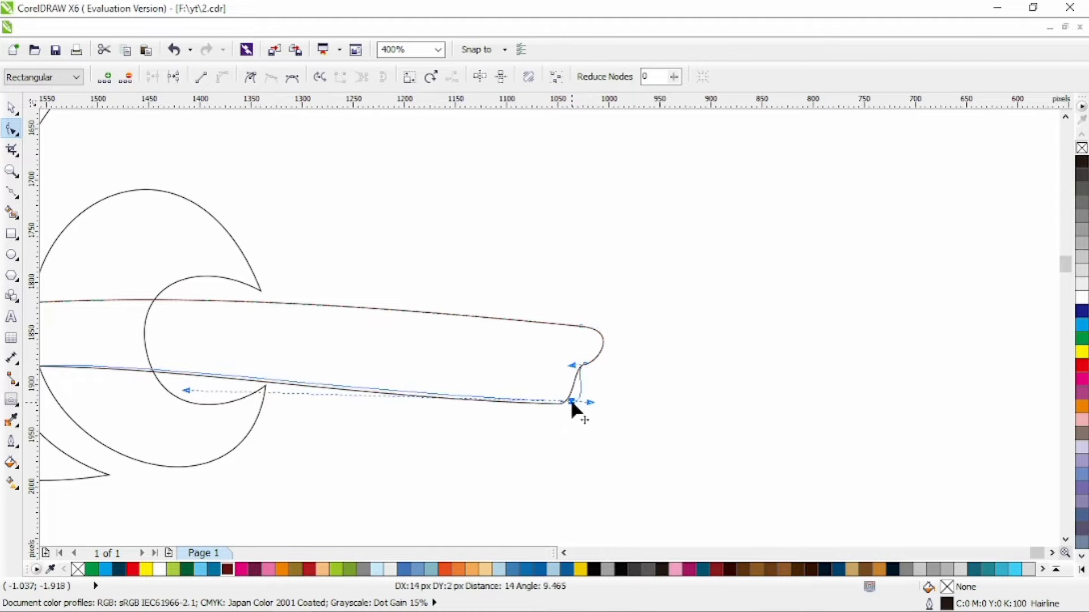
- Smooth the two nodes at the branch's left end and adjust the curvature of its upper and lower edges
scroll(570, 405, "down", 2)
scroll(332, 422, "up", 1)
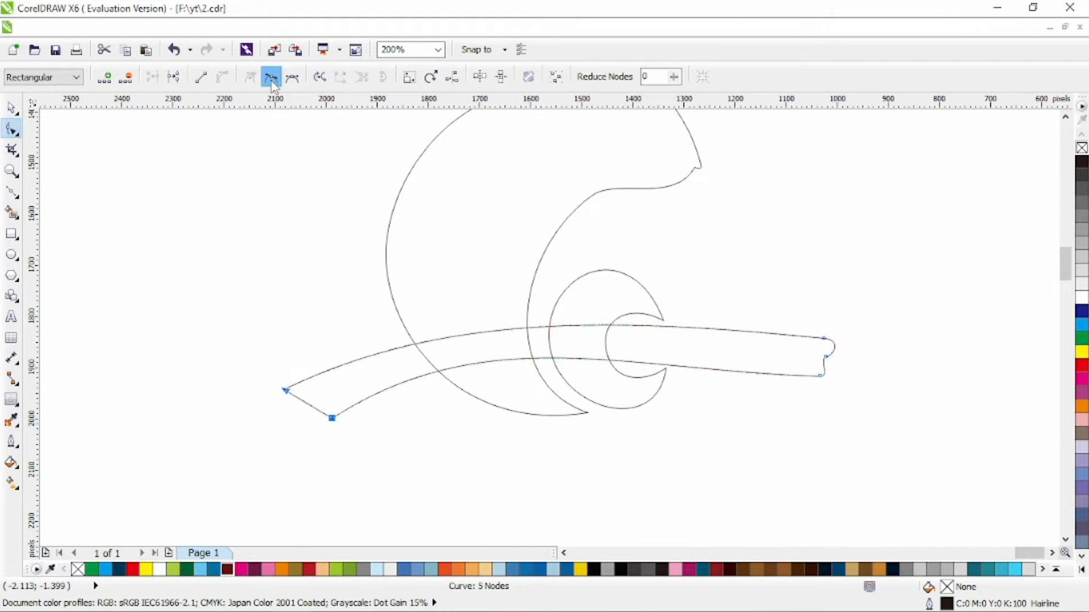
left_click(272, 81)
left_click(285, 390)
left_click_drag(286, 390, 330, 420)
left_click_drag(483, 322, 490, 334)
left_click_drag(627, 371, 673, 357)
- Refine the notch and the corner curves at the branch's right end
left_click(881, 360)
scroll(881, 360, "up", 1)
left_click_drag(769, 355, 764, 355)
left_click_drag(751, 358, 785, 376)
left_click_drag(805, 321, 754, 320)
- Fine-tune the branch's remaining outline curves and finish editing its nodes
left_click_drag(376, 237, 395, 260)
scroll(417, 312, "down", 1)
left_click_drag(146, 369, 142, 365)
left_click_drag(636, 329, 641, 335)
scroll(534, 281, "down", 1)
left_click(12, 107)
- Fill all three shapes white and send the branch behind the two crescents
left_click(391, 234)
left_click_drag(688, 135, 248, 391)
left_click(1081, 298)
left_click(703, 283)
left_click(565, 296)
key("shift+Page_Down")
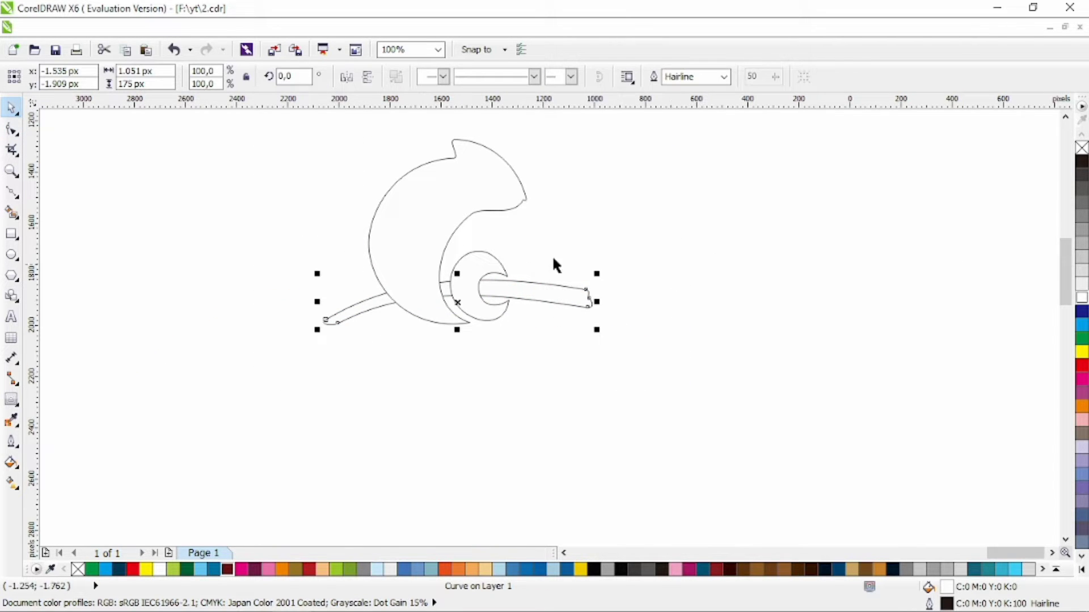
- Fill the branch with an orange-brown colour
left_click(625, 244)
scroll(464, 213, "up", 1)
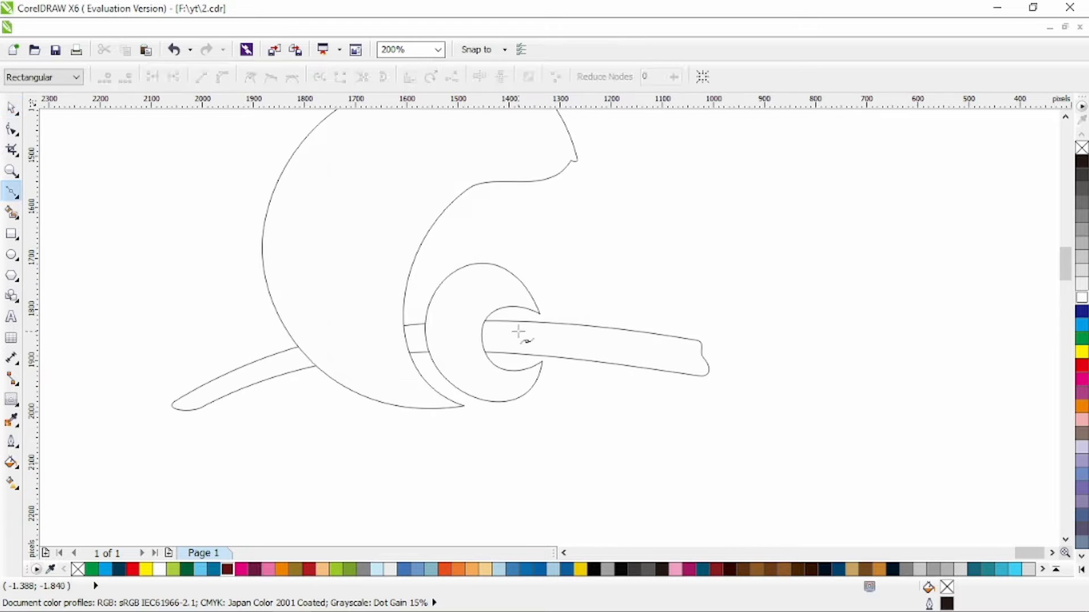
left_click(624, 357)
left_click(879, 568)
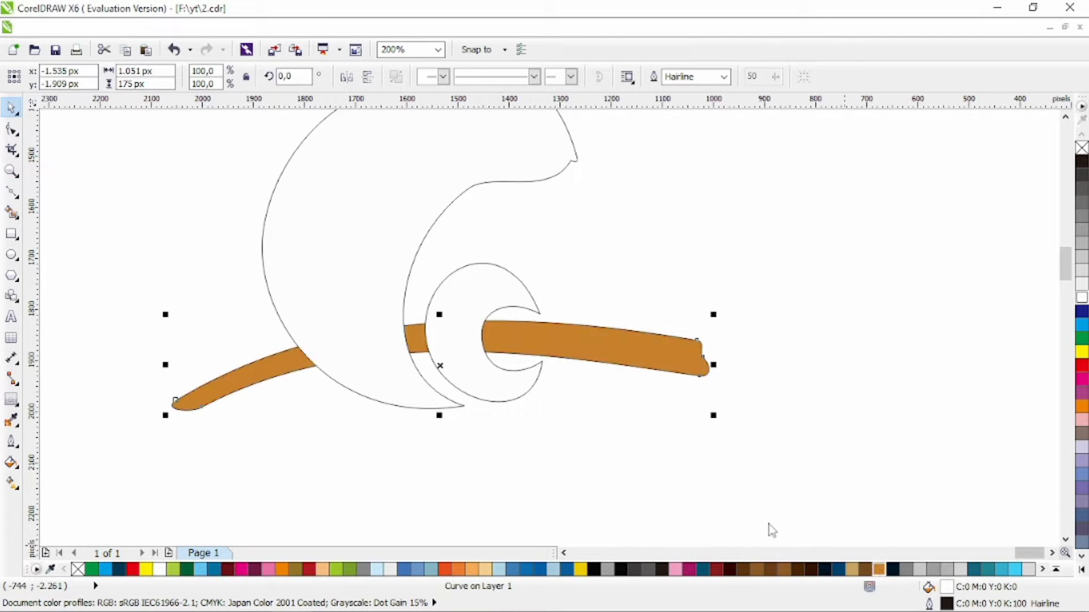
- Add a one-step black outside contour of 20 px around the branch
left_click(11, 399)
left_click(366, 76)
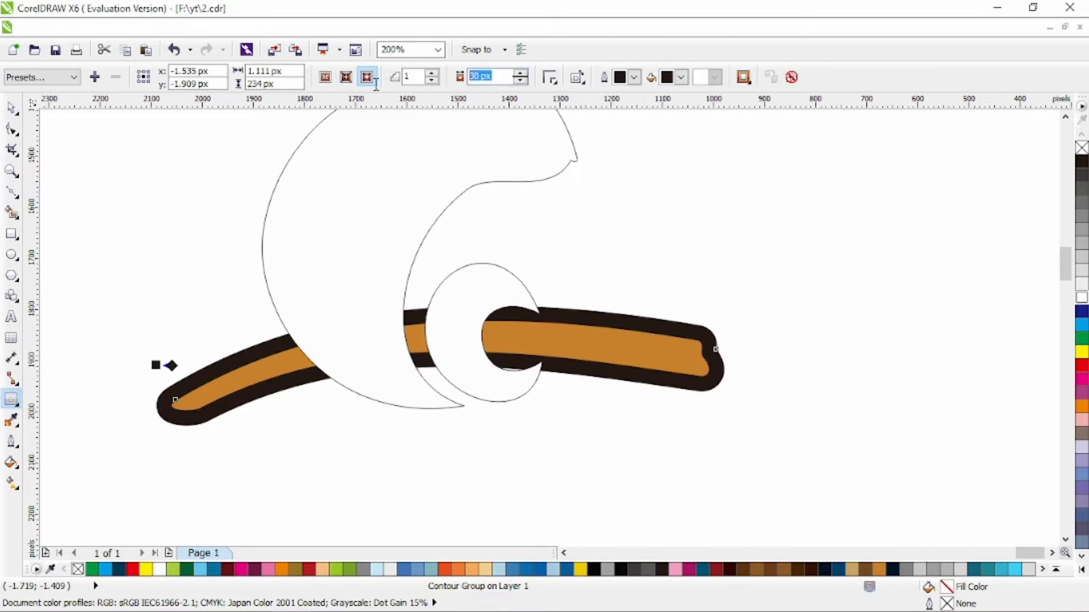
left_click(347, 80)
left_click(12, 108)
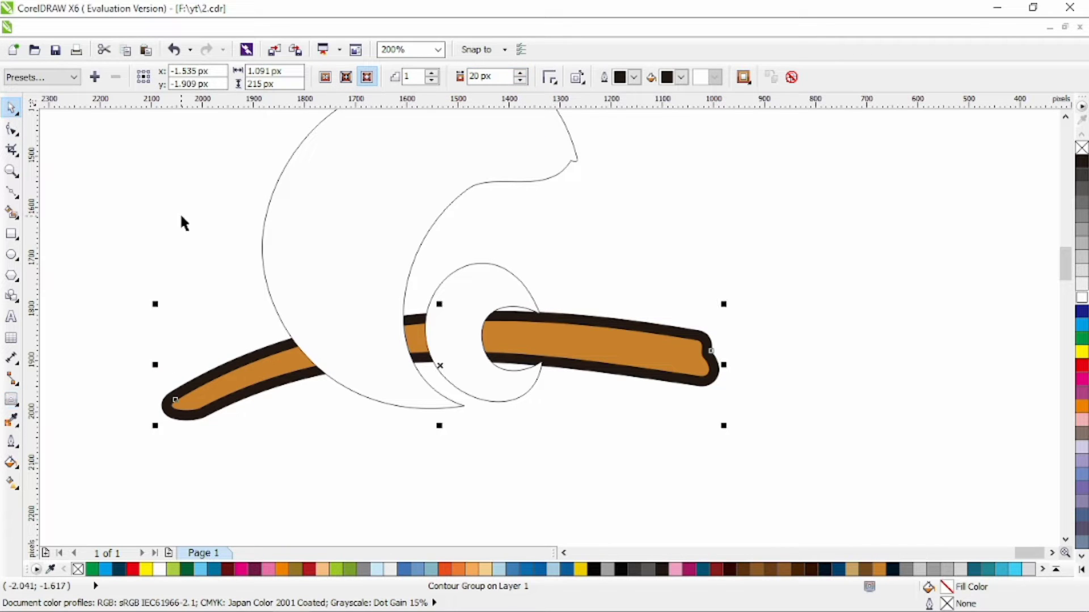
left_click(182, 224)
- Add nodes to the orange branch's right end and pull one inward to form a long, narrow pointed split
scroll(706, 374, "up", 1)
left_click(11, 129)
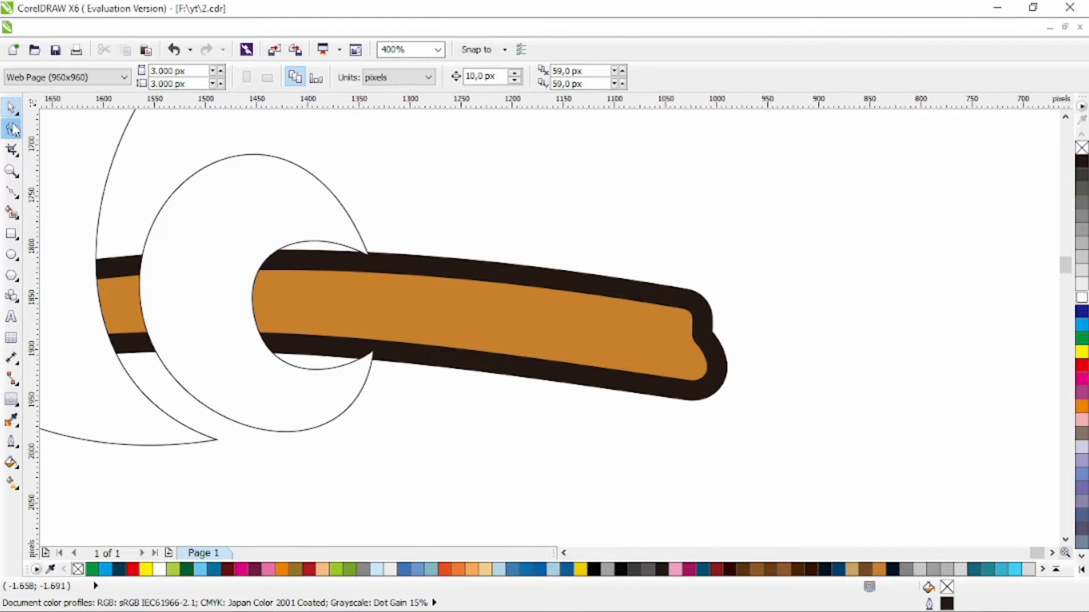
left_click(629, 302)
scroll(693, 351, "up", 1)
double_click(689, 303)
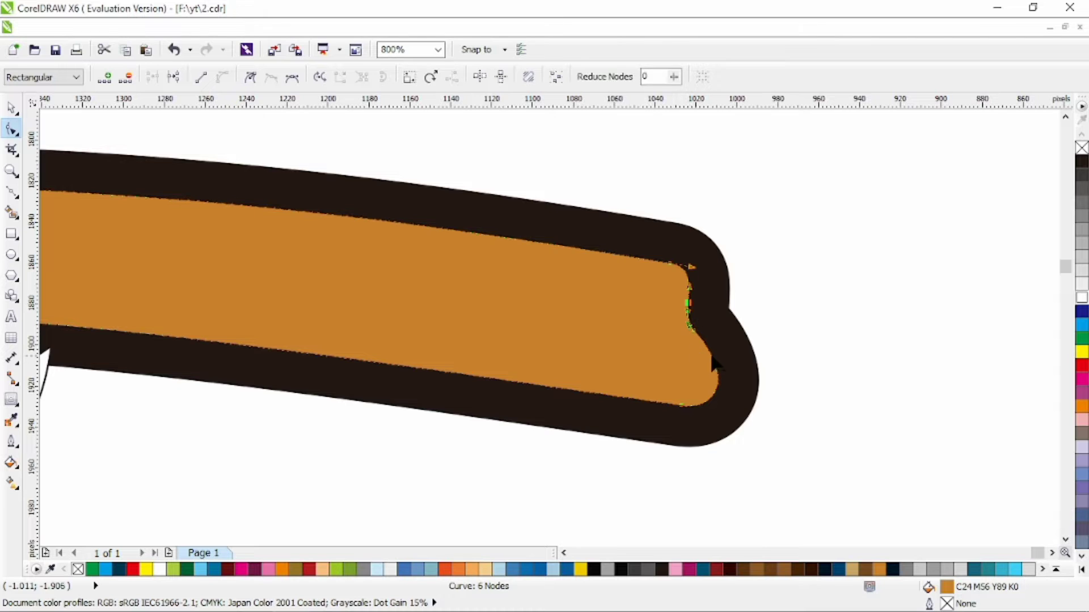
double_click(711, 355)
left_click_drag(693, 330, 705, 356)
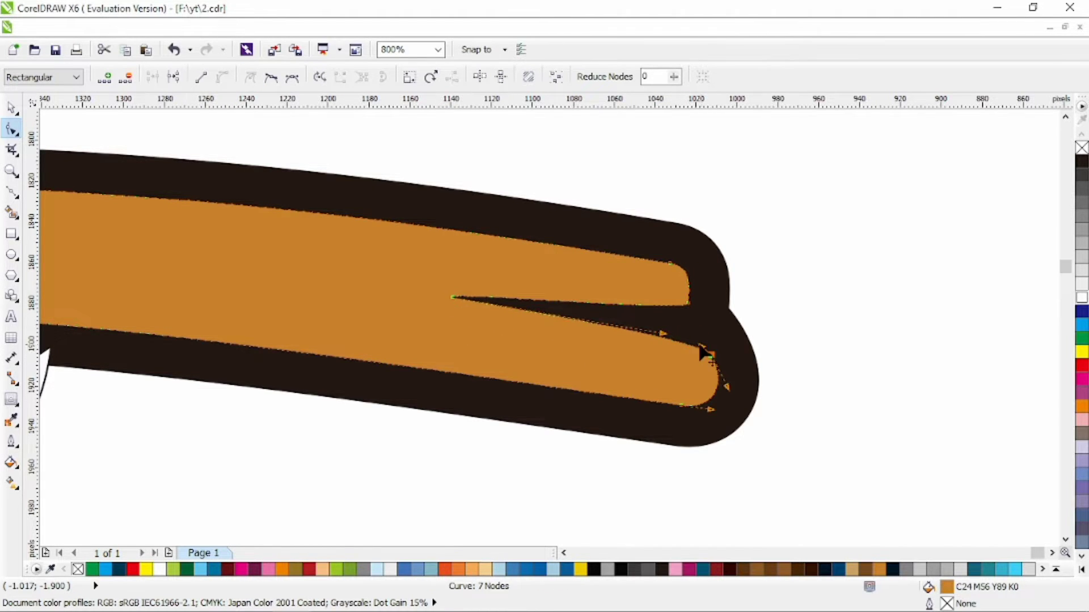
scroll(700, 347, "down", 2)
left_click(131, 205)
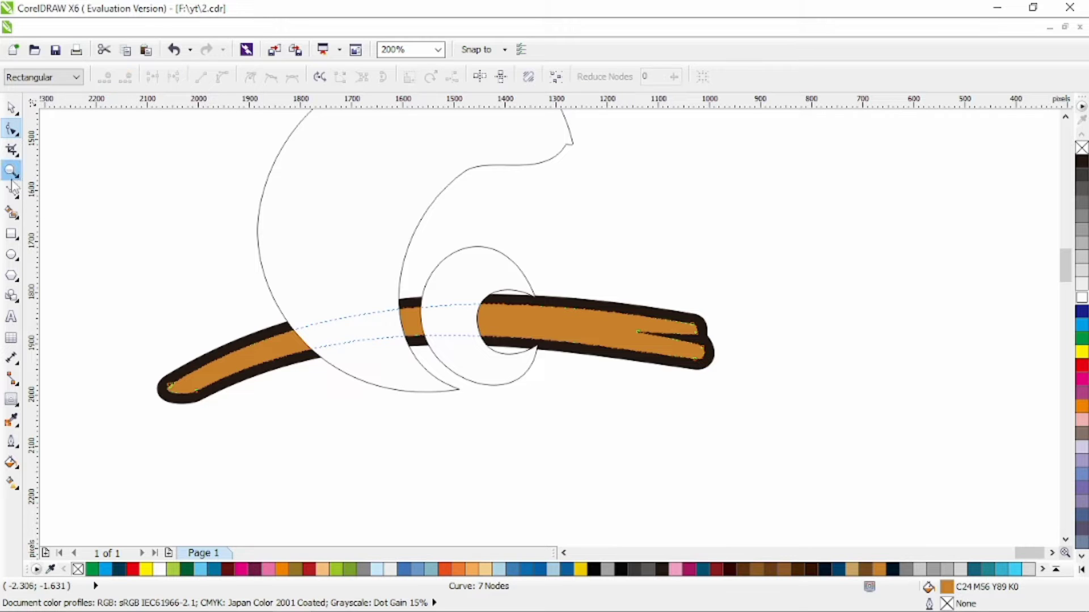
left_click(12, 106)
left_click(179, 336)
- Add nodes on the underside of the branch's left end and reshape them into a thin slit running inward
scroll(167, 389, "up", 1)
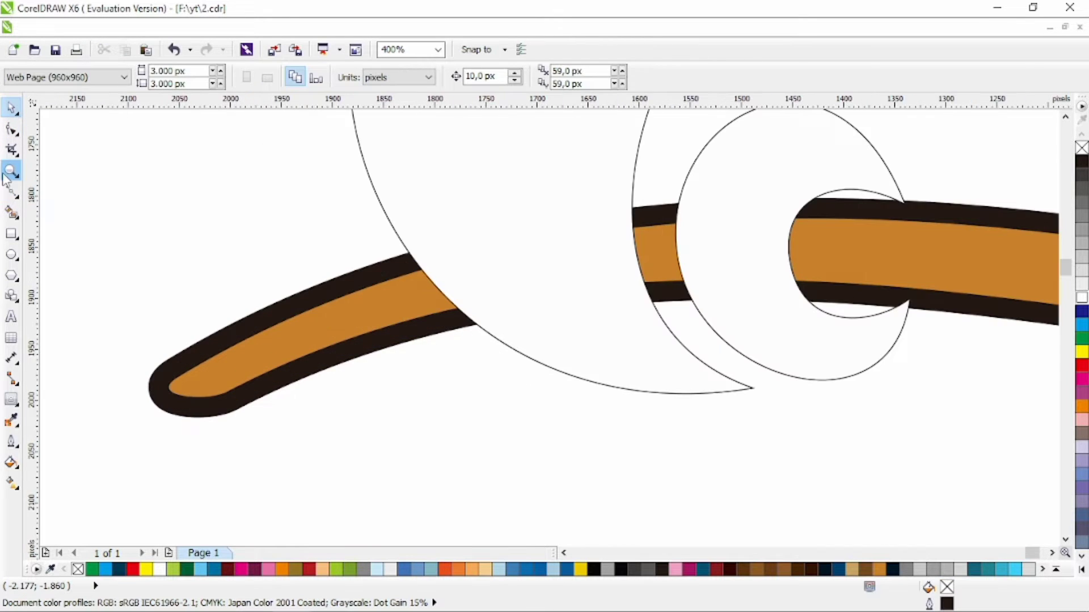
left_click(11, 129)
left_click(208, 379)
scroll(208, 382, "up", 1)
double_click(180, 413)
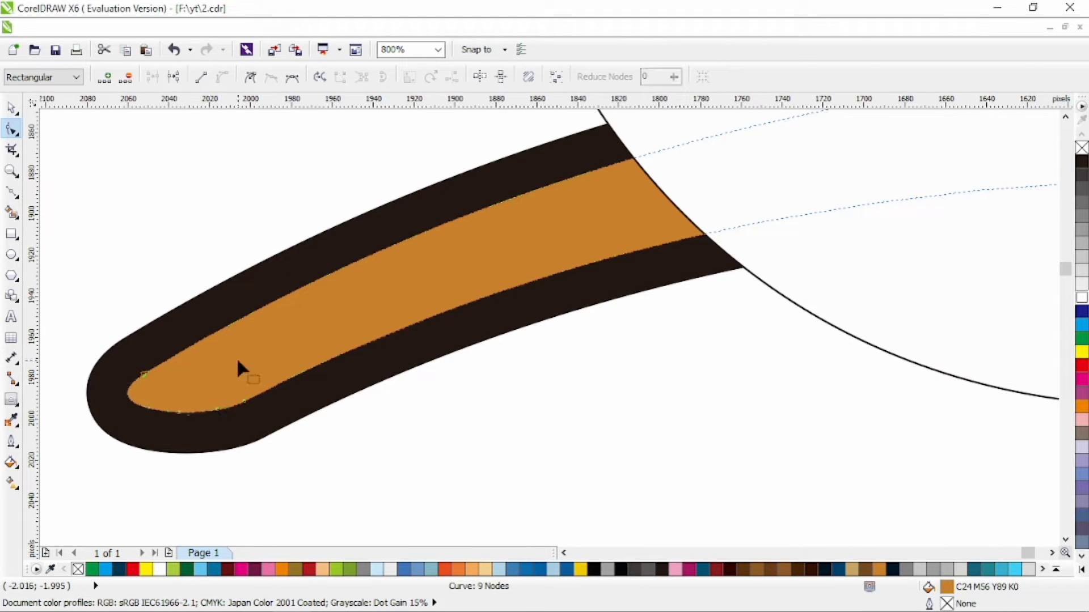
double_click(217, 409)
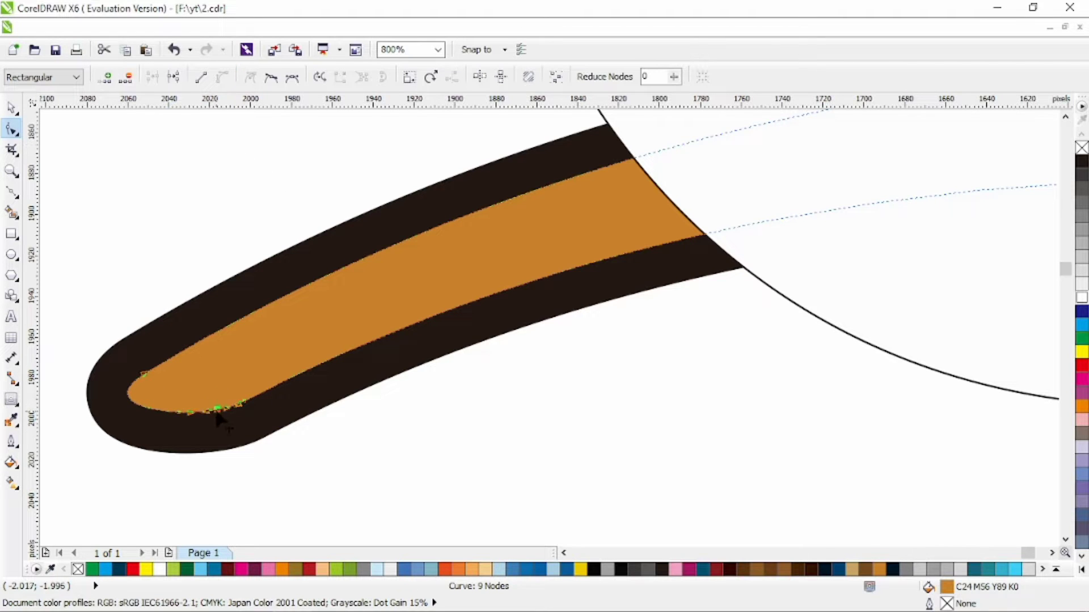
left_click_drag(217, 408, 369, 325)
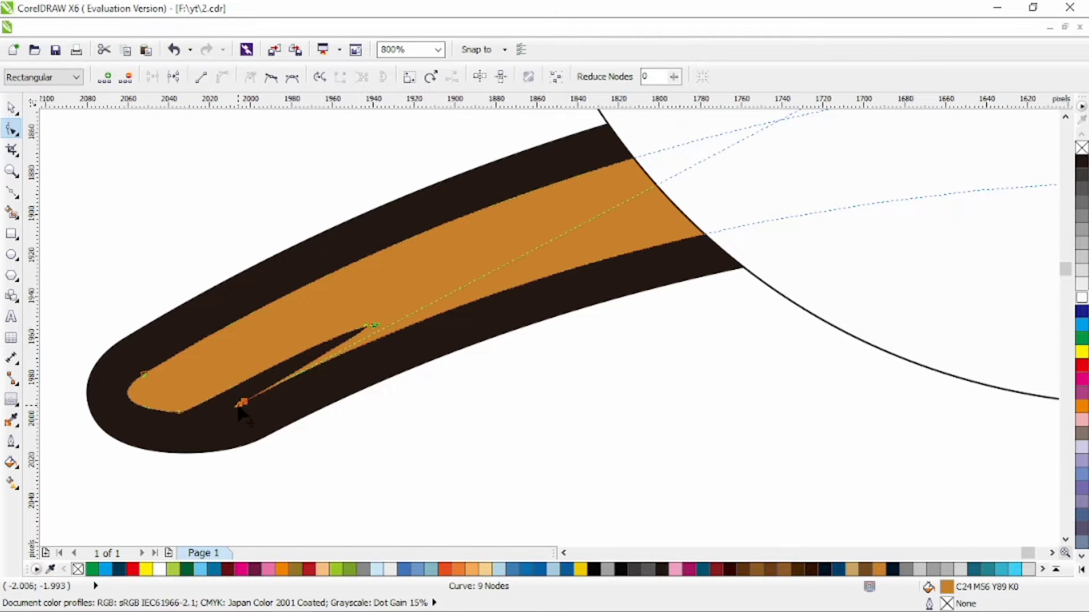
left_click_drag(238, 406, 235, 388)
scroll(286, 320, "down", 1)
left_click(12, 108)
left_click(226, 281)
scroll(225, 281, "down", 1)
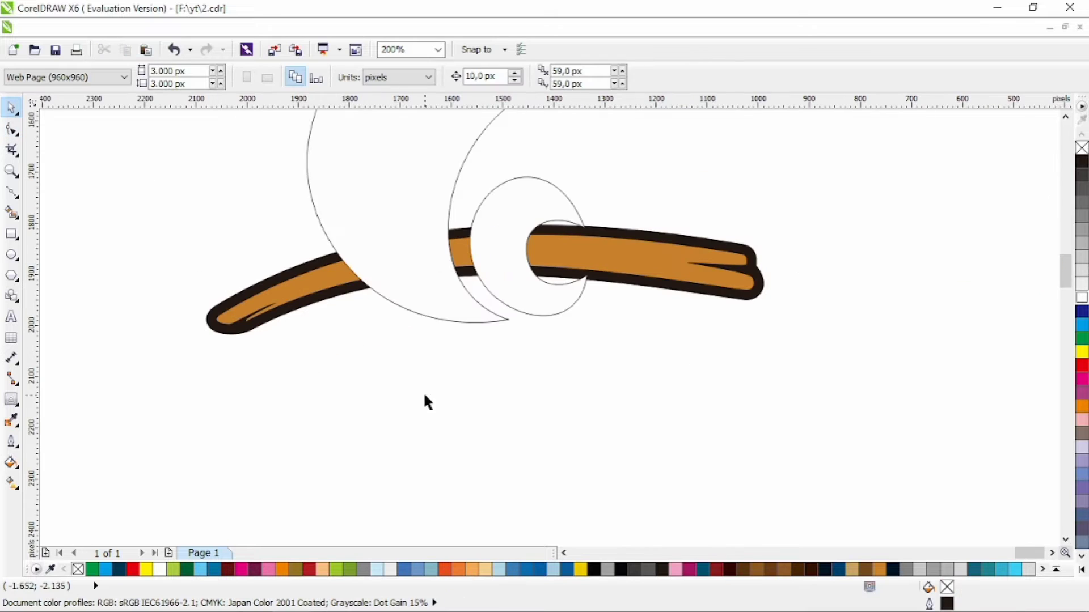
- Draw a line about 165 px long on the branch's right part and bend it into a thin closed grain mark
left_click(13, 191)
scroll(584, 248, "up", 1)
left_click(749, 261)
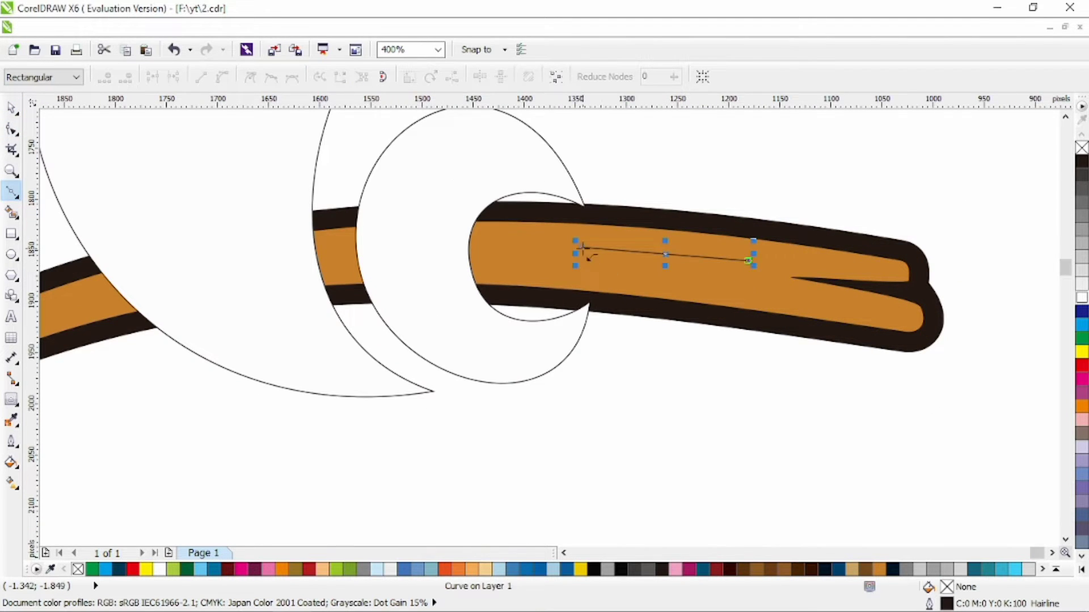
left_click(11, 130)
scroll(646, 236, "up", 1)
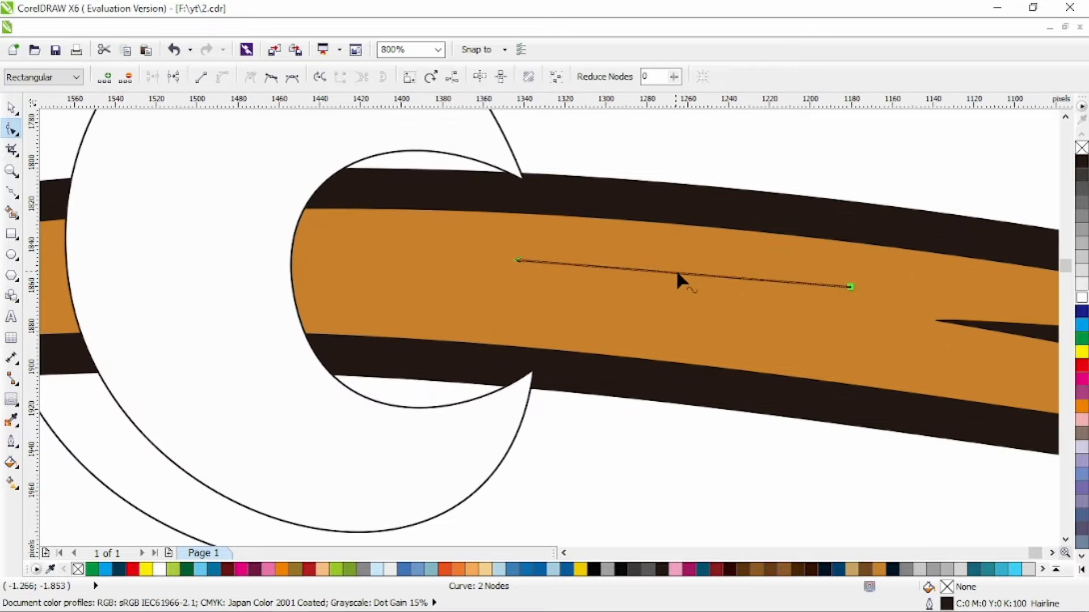
left_click_drag(678, 273, 607, 264)
mouse_move(741, 251)
left_mouse_down()
mouse_move(845, 265)
mouse_move(745, 261)
left_mouse_up()
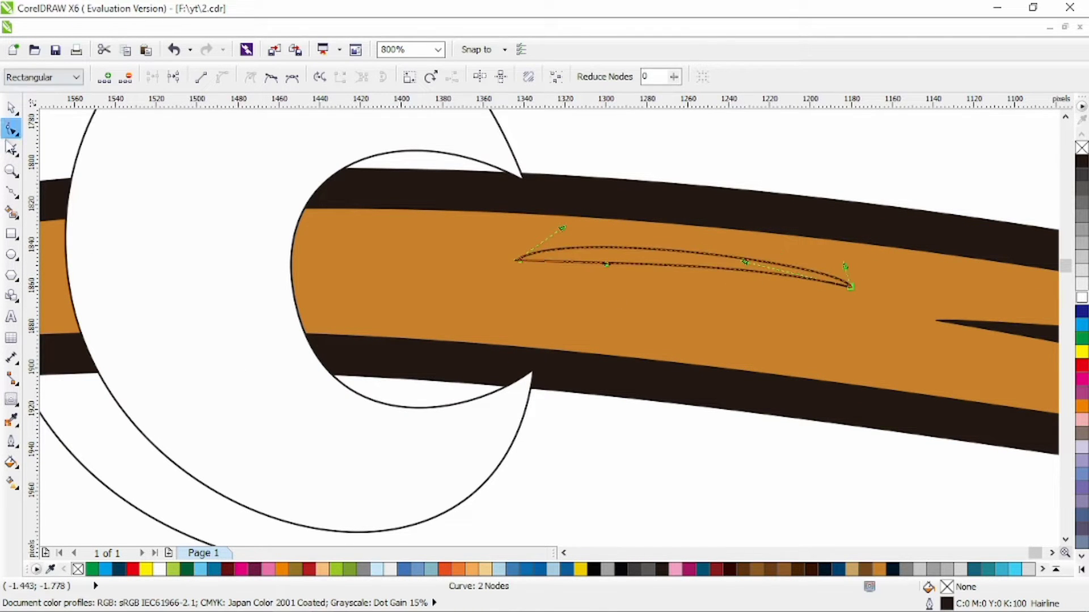
- Draw a short closed sliver about 20 px long just right of the long grain mark and round its curves
key("F5")
scroll(859, 288, "up", 1)
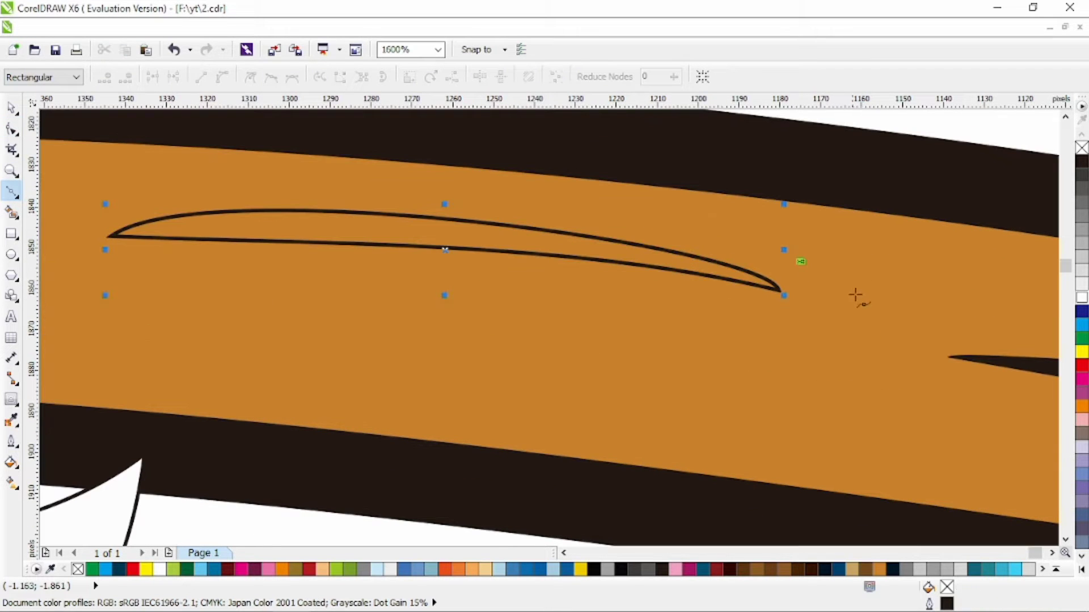
left_click(871, 296)
left_click(798, 262)
left_click(12, 130)
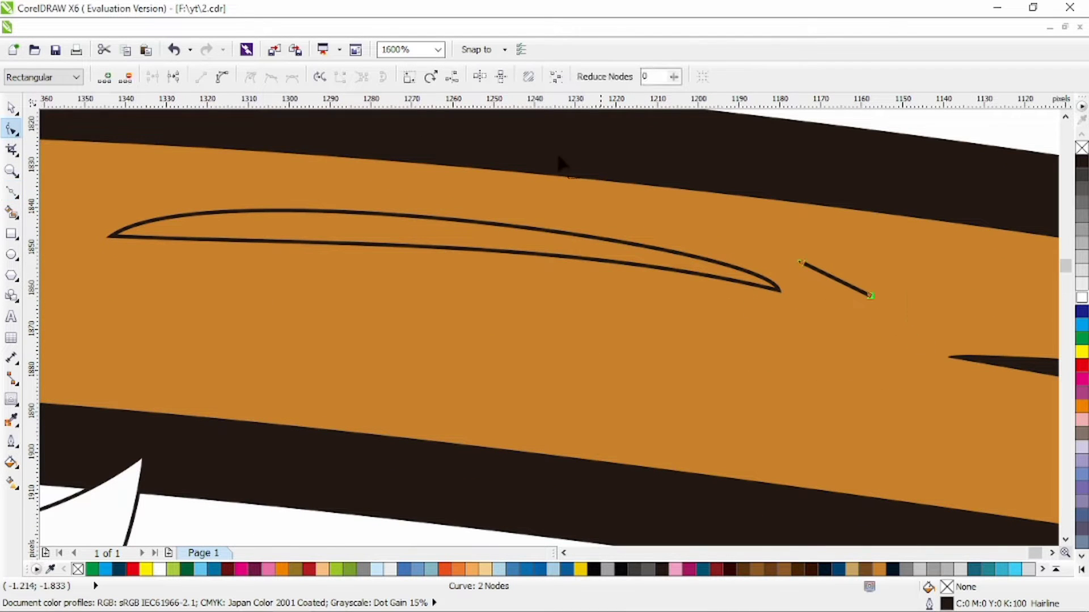
left_click(223, 79)
mouse_move(868, 293)
left_mouse_down()
mouse_move(835, 270)
mouse_move(786, 269)
mouse_move(872, 259)
mouse_move(856, 262)
mouse_move(870, 299)
left_mouse_up()
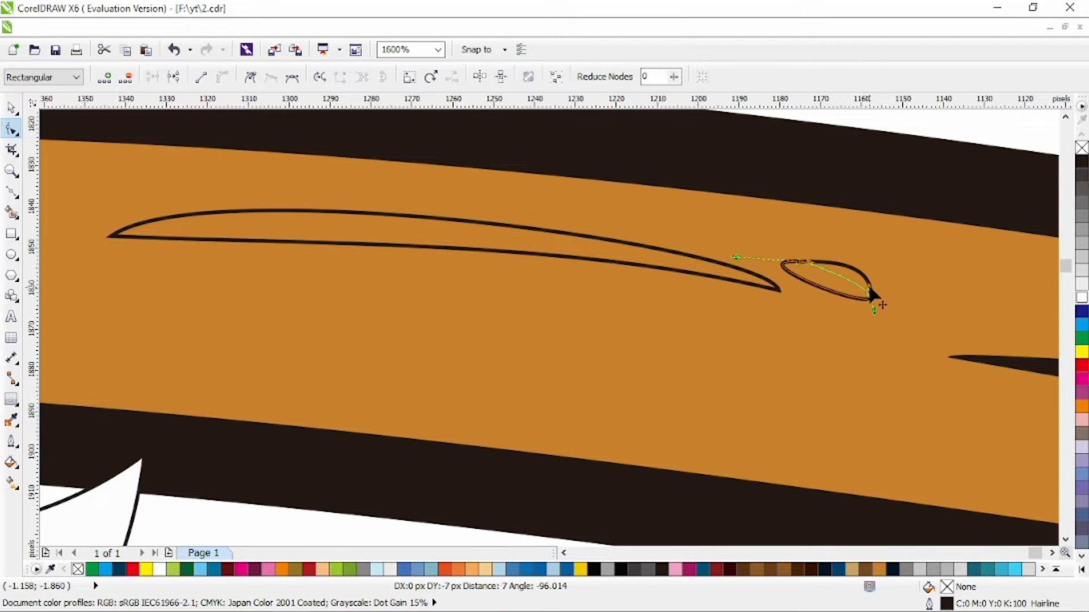
- Trim the orange branch with both grain marks and delete the leftover mark shapes
scroll(871, 286, "down", 1)
left_click(10, 107)
left_click(647, 252, "shift")
left_click_drag(647, 253, 652, 247)
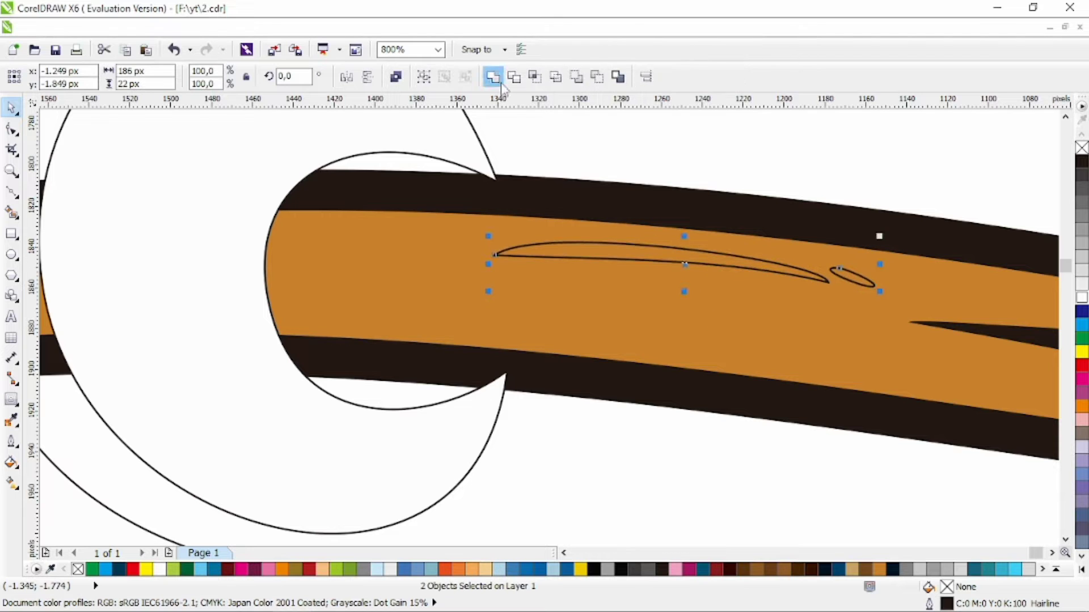
left_click(514, 76)
left_click(641, 261)
key("Delete")
- Reshape the black contour at the branch's left end so it has a sharper lower corner
scroll(641, 260, "down", 2)
scroll(723, 257, "down", 1)
scroll(739, 254, "up", 1)
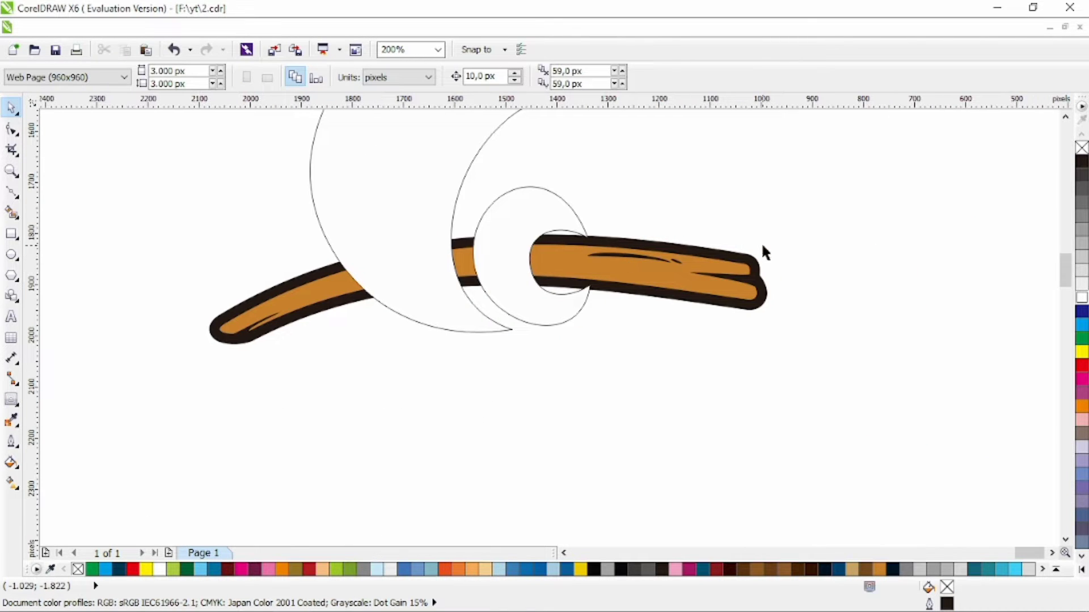
scroll(224, 320, "up", 1)
left_click(222, 318)
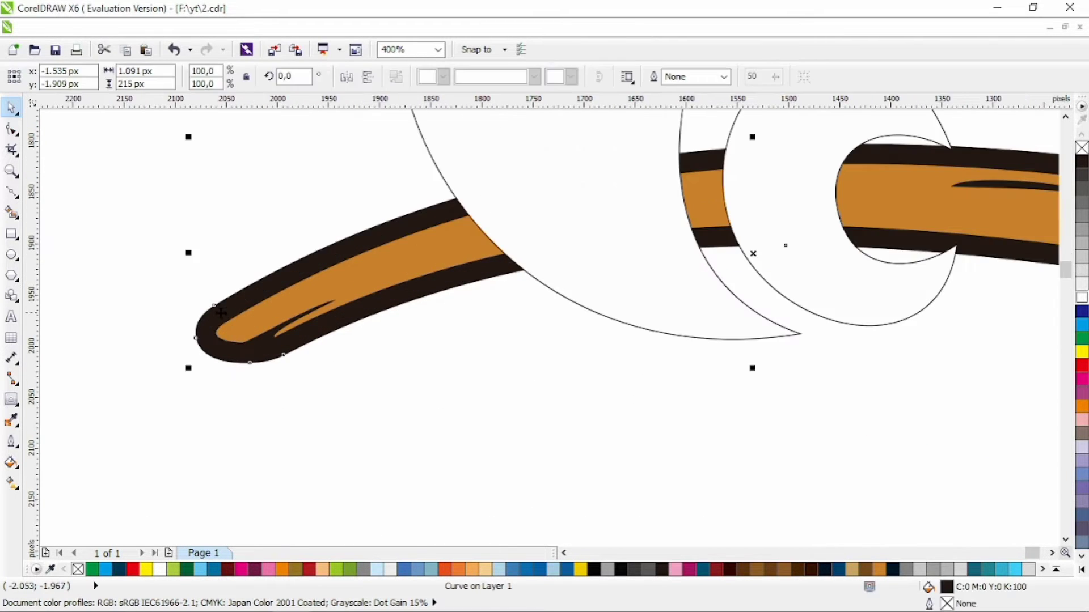
left_click(12, 129)
left_click(219, 313)
scroll(218, 358, "up", 1)
left_click_drag(277, 372, 350, 346)
scroll(354, 348, "down", 1)
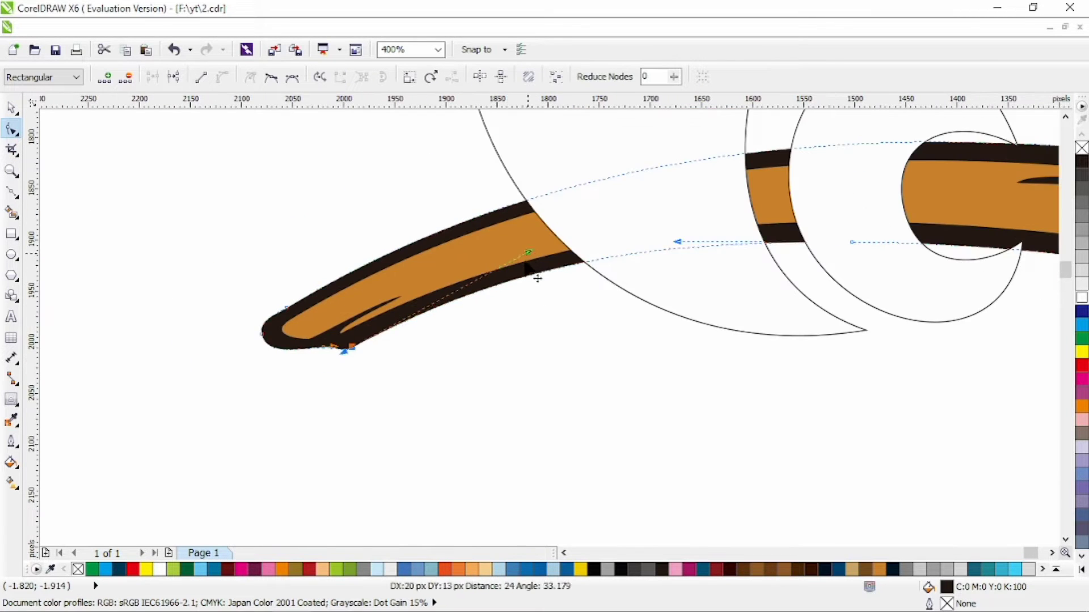
- Reshape the black contour at the branch's right end into two angular tips, deleting a surplus node on the upper one
scroll(535, 274, "down", 1)
scroll(898, 350, "up", 2)
left_click_drag(837, 365, 833, 365)
left_click_drag(903, 341, 886, 330)
mouse_move(890, 223)
left_mouse_down()
mouse_move(868, 239)
mouse_move(906, 271)
mouse_move(900, 209)
left_mouse_up()
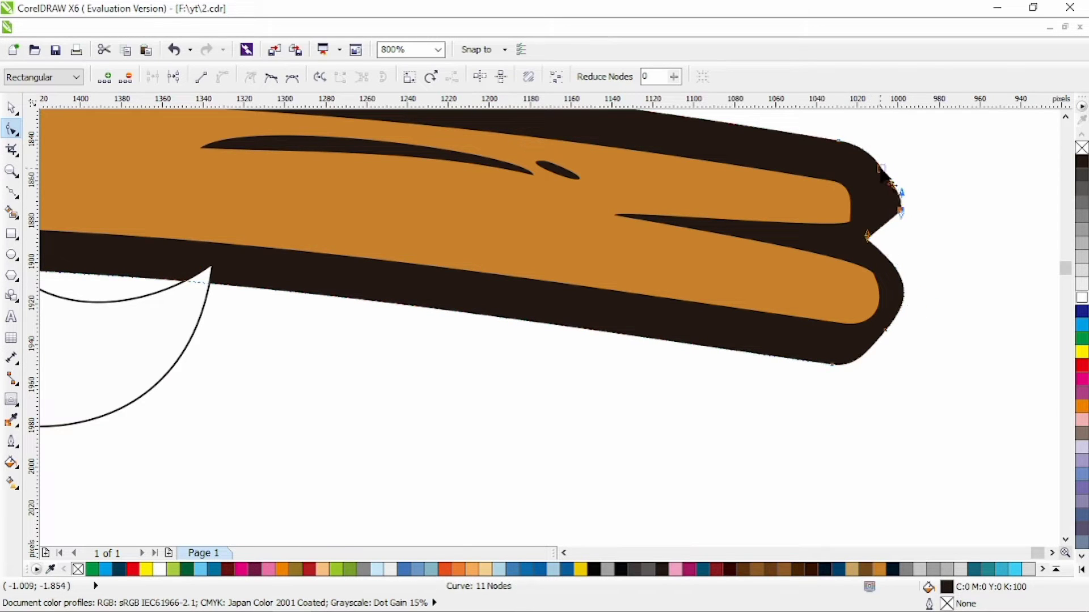
double_click(881, 168)
left_click_drag(839, 142, 830, 152)
scroll(817, 177, "down", 2)
left_click(670, 254)
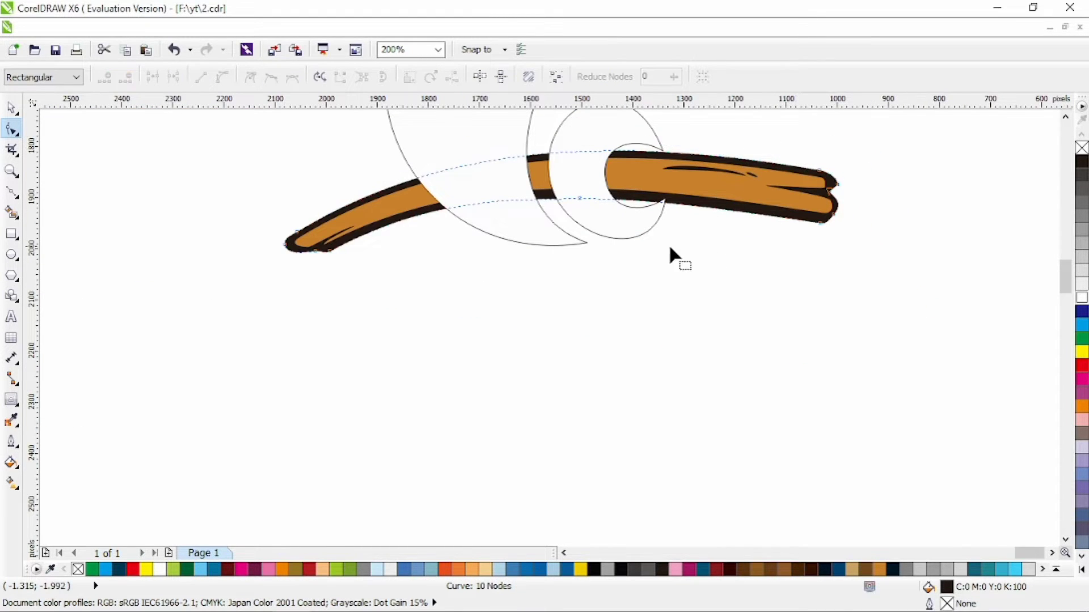
left_click(12, 109)
left_click(361, 335)
- Fill the large crescent-shaped bird body green
scroll(362, 335, "down", 1)
scroll(545, 307, "up", 3)
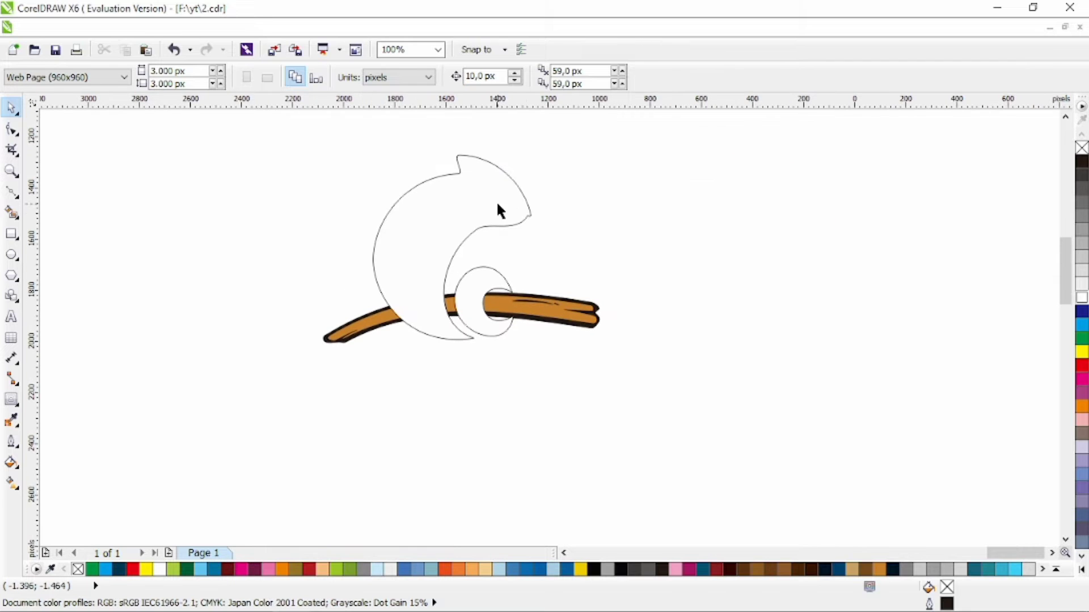
left_click(496, 201)
left_click(91, 570)
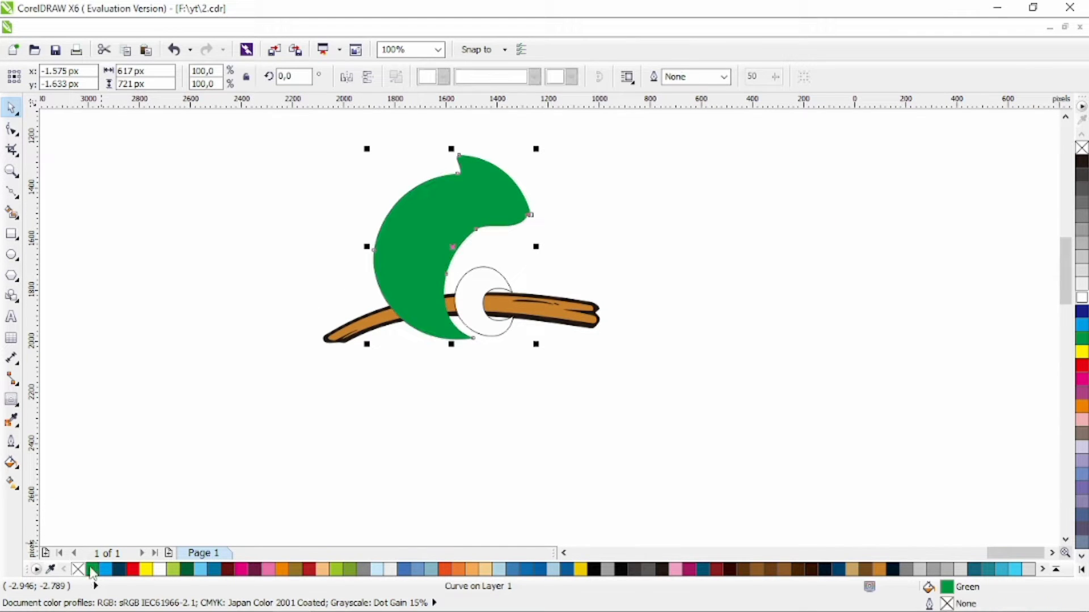
- Add a black outside contour of 20 px to the green body and shift the body slightly to the right
left_click(11, 400)
left_click(366, 76)
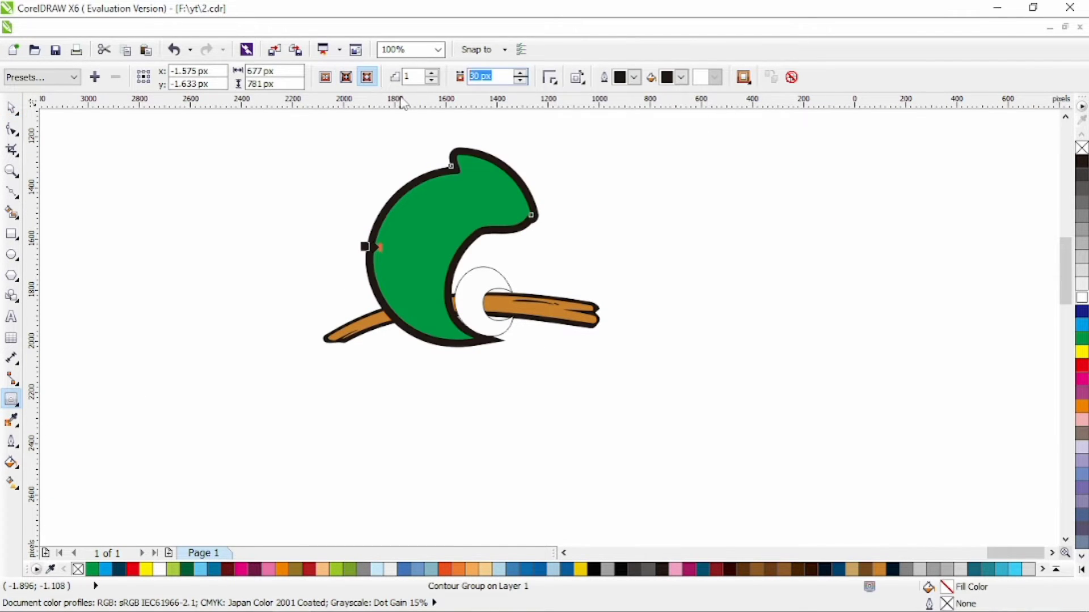
type("20")
key("Return")
left_click(11, 108)
left_click(85, 156)
scroll(522, 233, "up", 1)
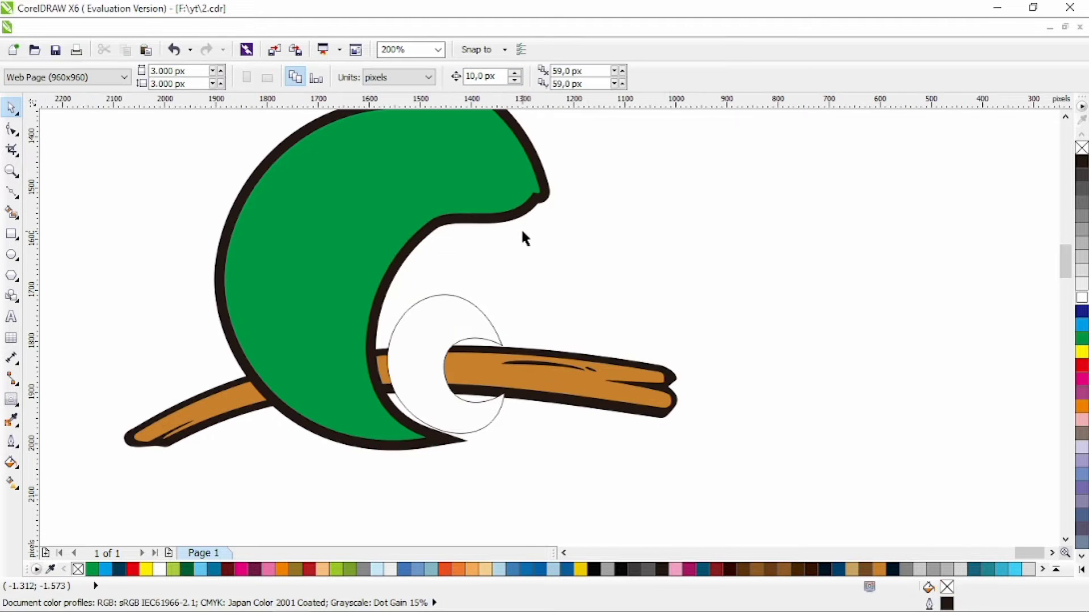
left_click(519, 221)
- Fill the small crescent green and remove its outline
left_click(464, 298)
left_click(92, 569)
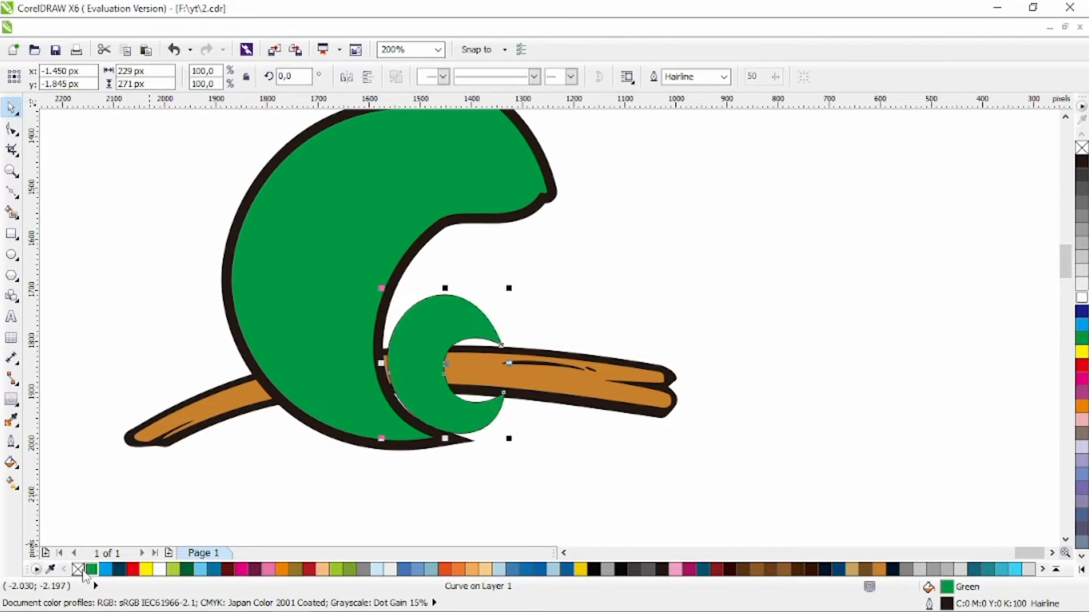
right_click(78, 569)
- Add a black outside contour of 20 px around the small green crescent
left_click(7, 400)
left_click(366, 77)
key("Tab")
key("Tab")
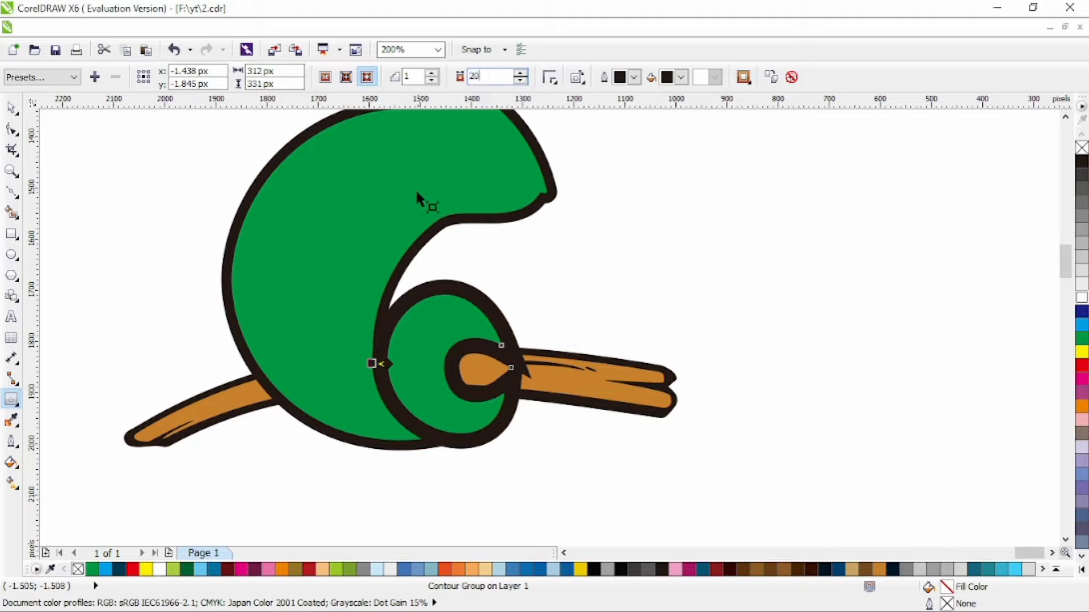
type("20")
key("Return")
left_click(12, 107)
left_click(108, 168)
- Move the large green body slightly to the left
scroll(351, 295, "down", 1)
scroll(452, 357, "up", 1)
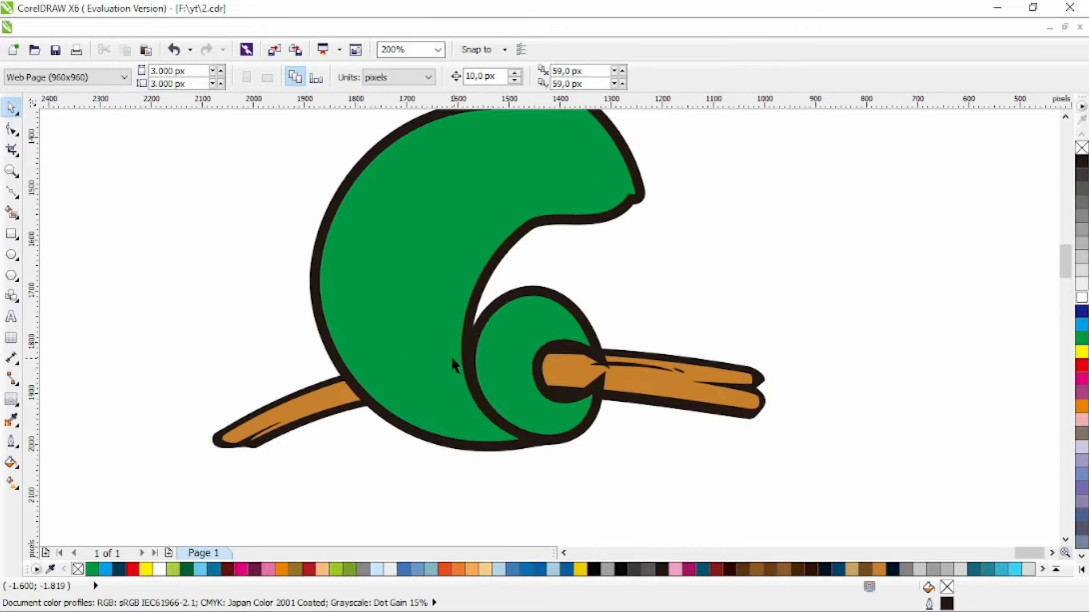
left_click_drag(445, 361, 440, 362)
left_click(610, 295)
- Reshape the small crescent's inner opening by adjusting its end nodes and handles so its contour wraps closely around the branch
left_click(541, 322)
left_click(11, 129)
scroll(531, 355, "up", 1)
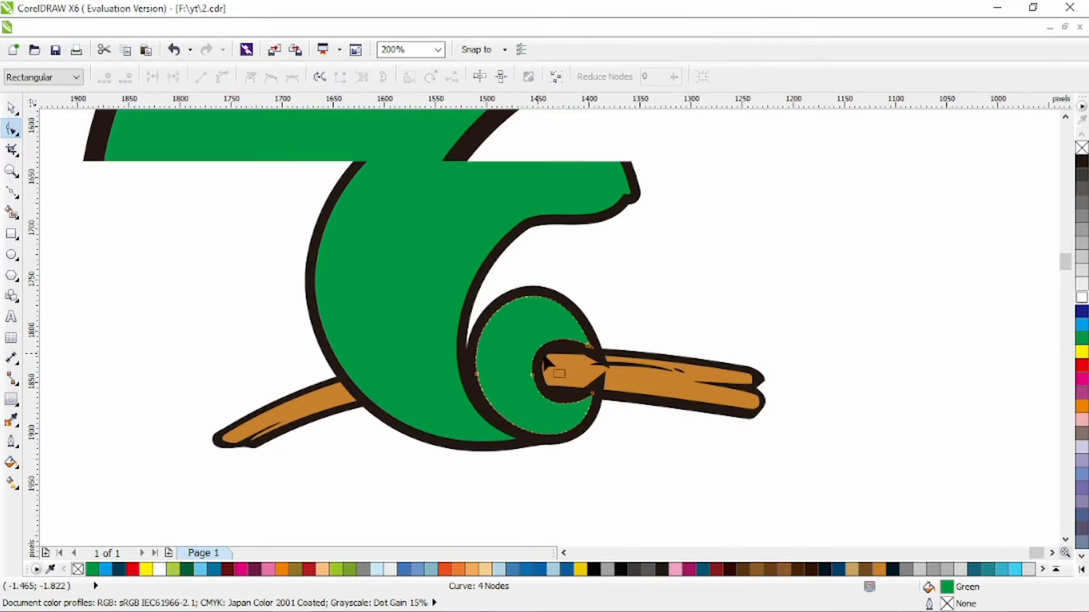
left_click(648, 333)
left_click_drag(584, 299, 592, 327)
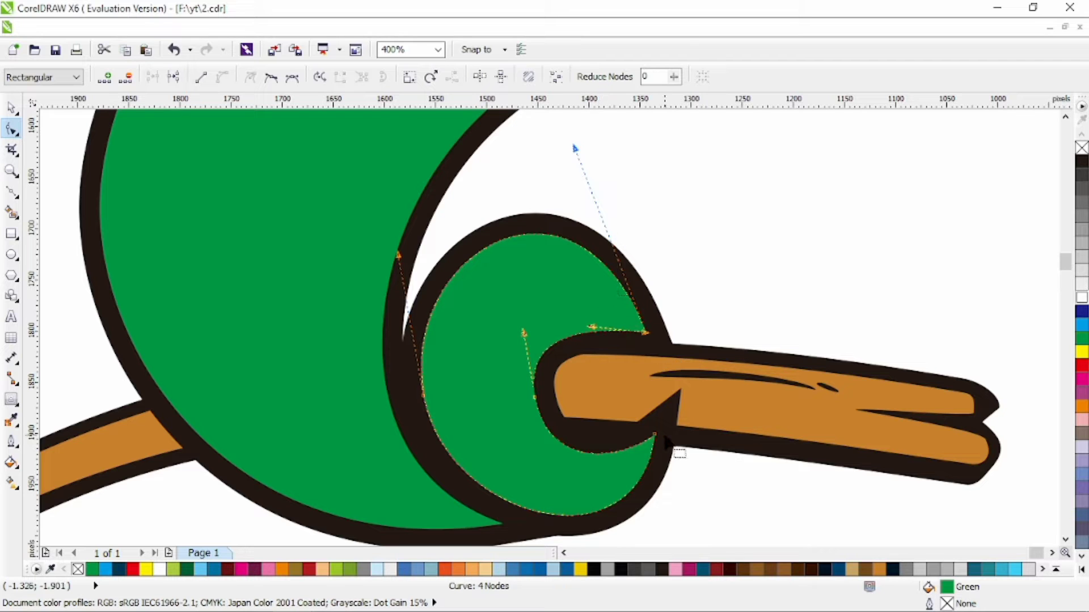
left_click_drag(654, 434, 611, 451)
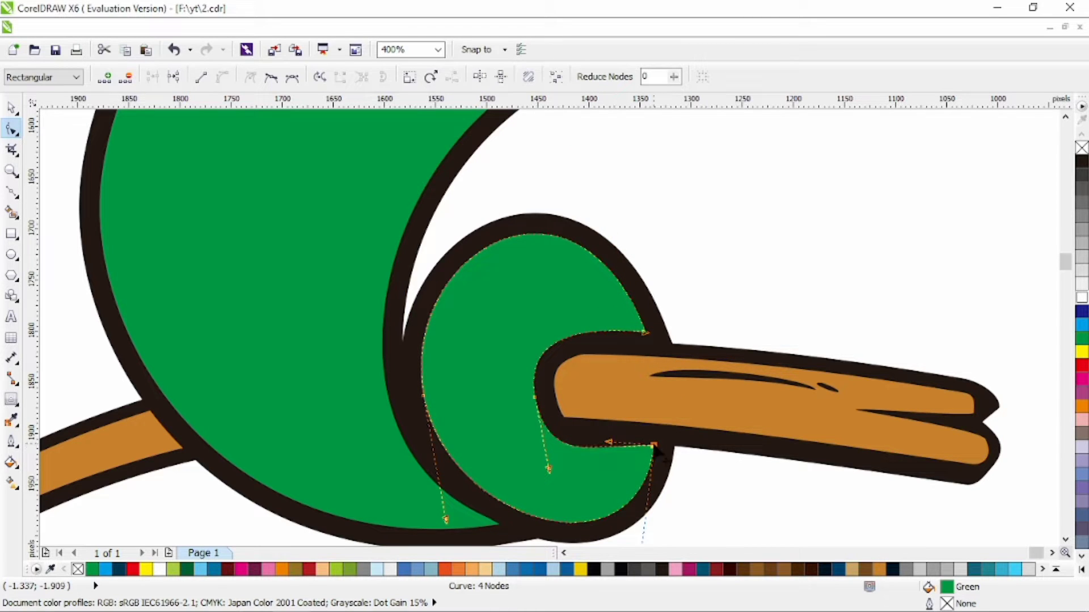
scroll(581, 346, "down", 1)
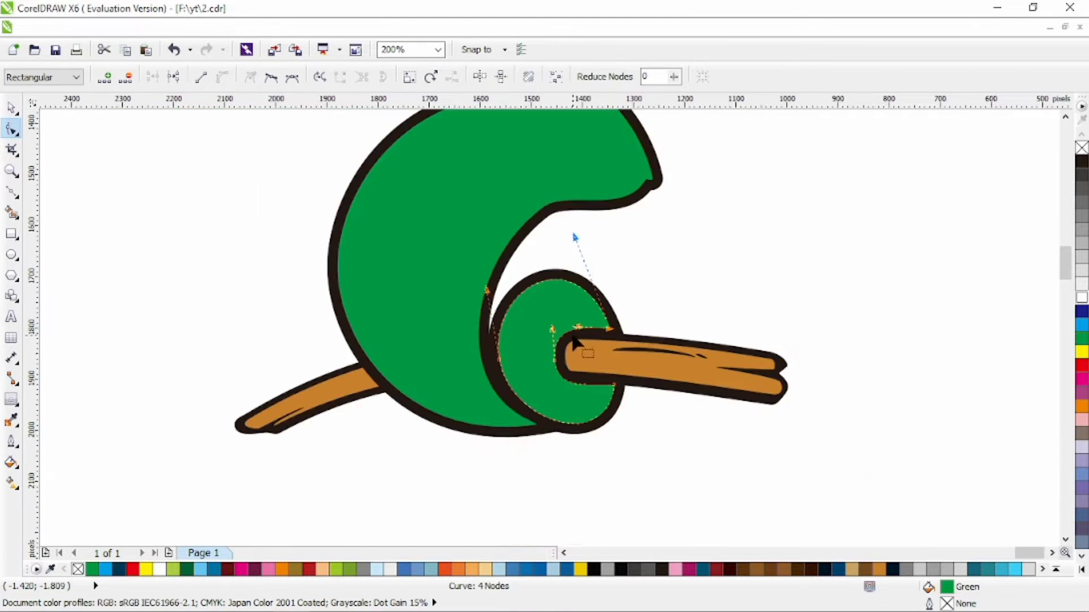
left_click(11, 108)
left_click(91, 159)
scroll(207, 259, "down", 1)
scroll(363, 280, "up", 1)
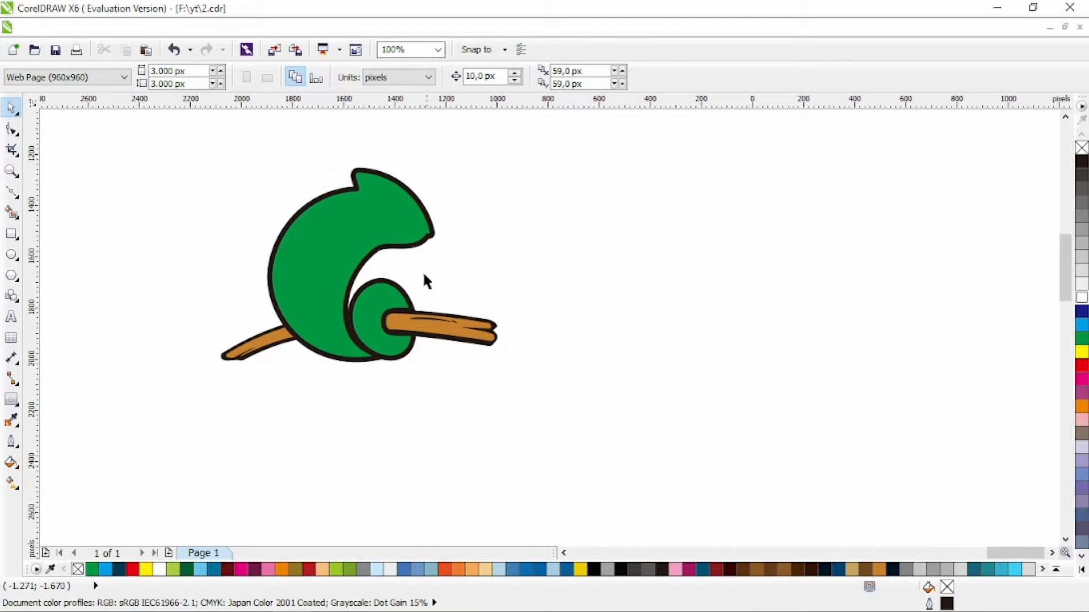
- Break the black contour apart from the small green crescent and select the contour as a separate object
scroll(373, 255, "up", 1)
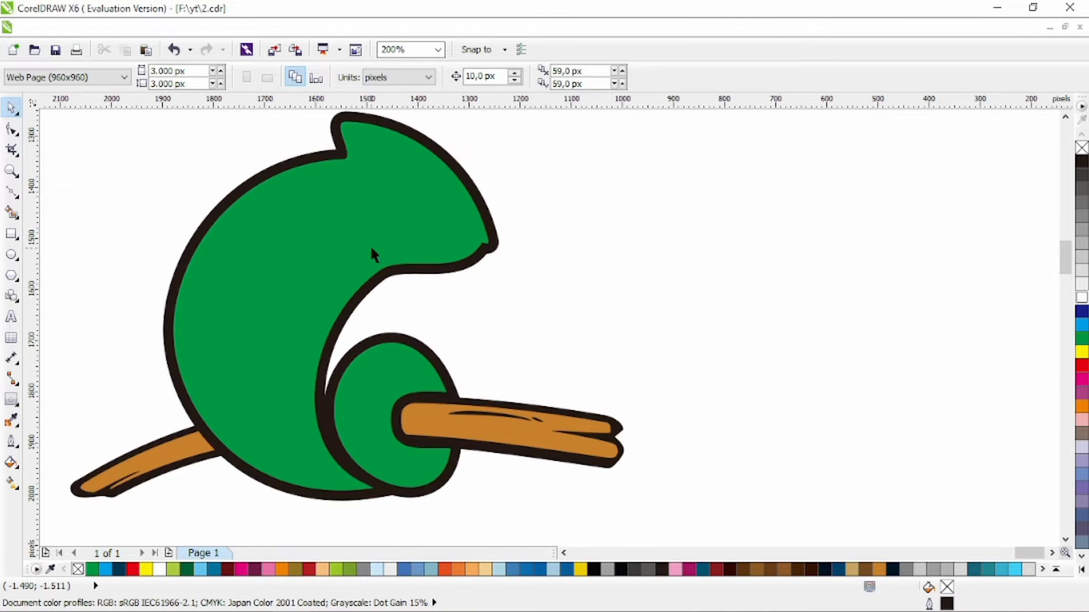
left_click(396, 273)
key("ctrl+k")
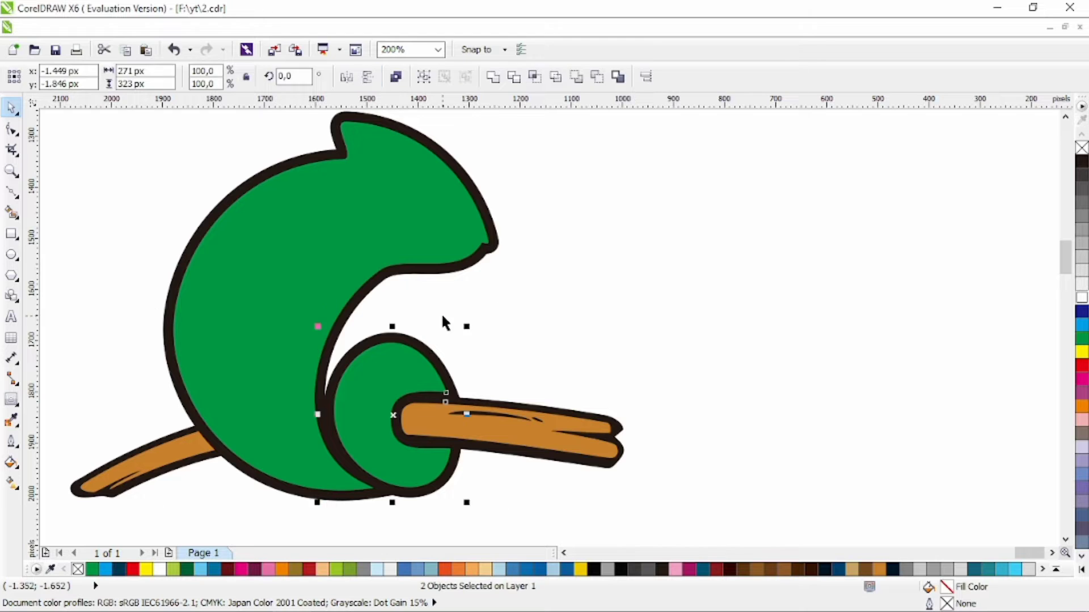
left_click(441, 312)
scroll(441, 312, "left", 2)
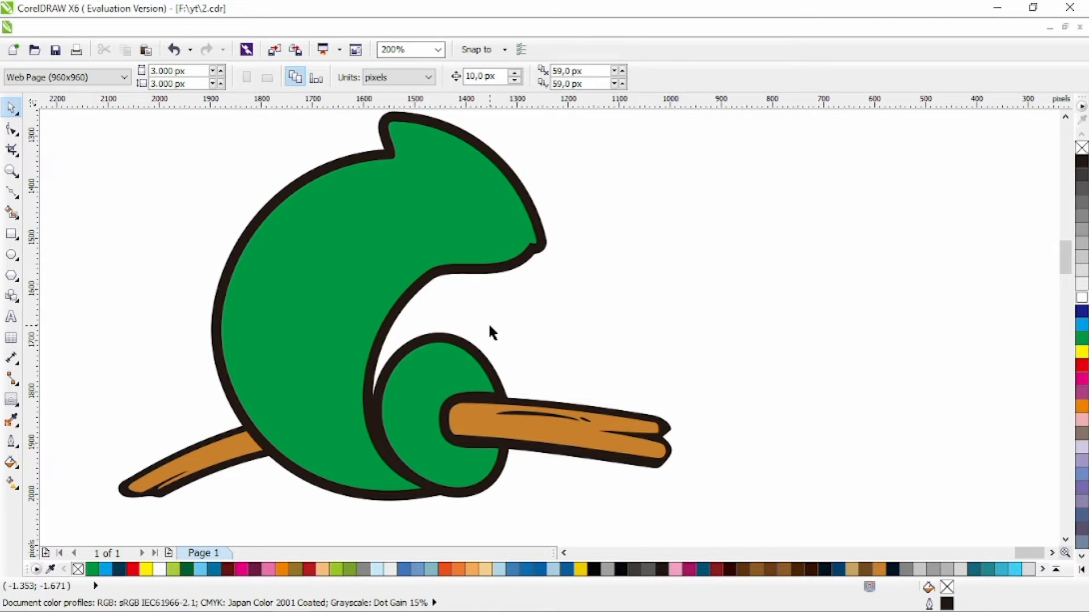
left_click(419, 336)
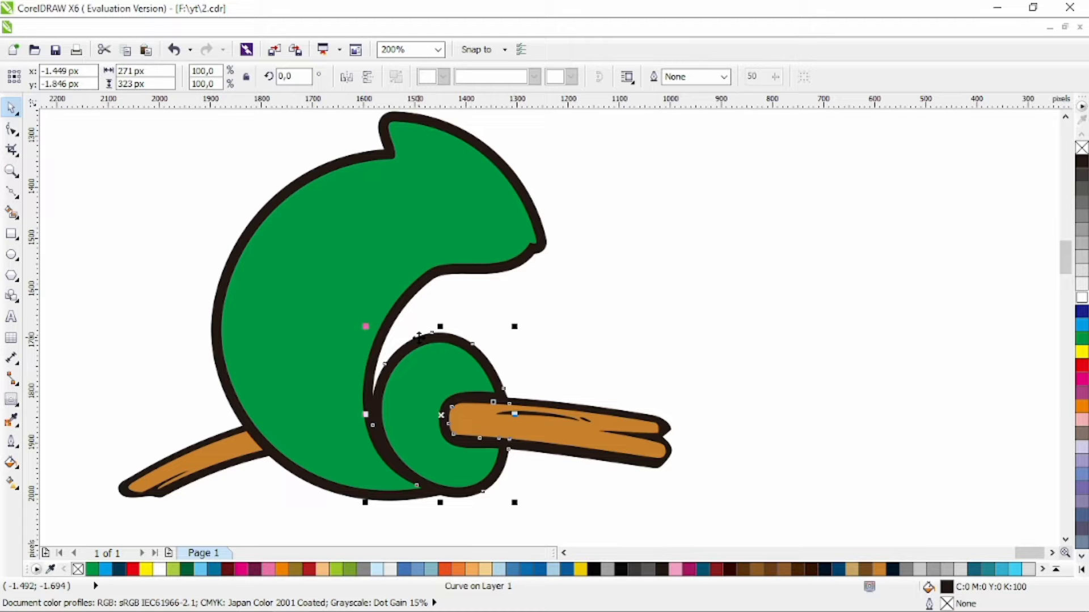
- Draw a closed curve around the upper part of the small green crescent, bending it in an arc from the body down to the branch
key("F5")
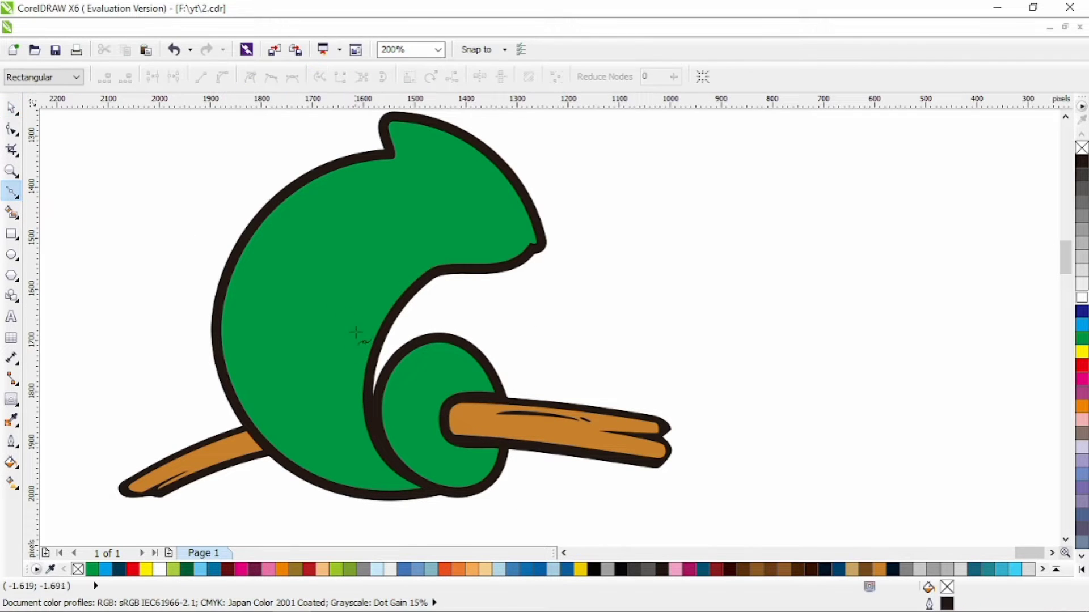
left_click(512, 402)
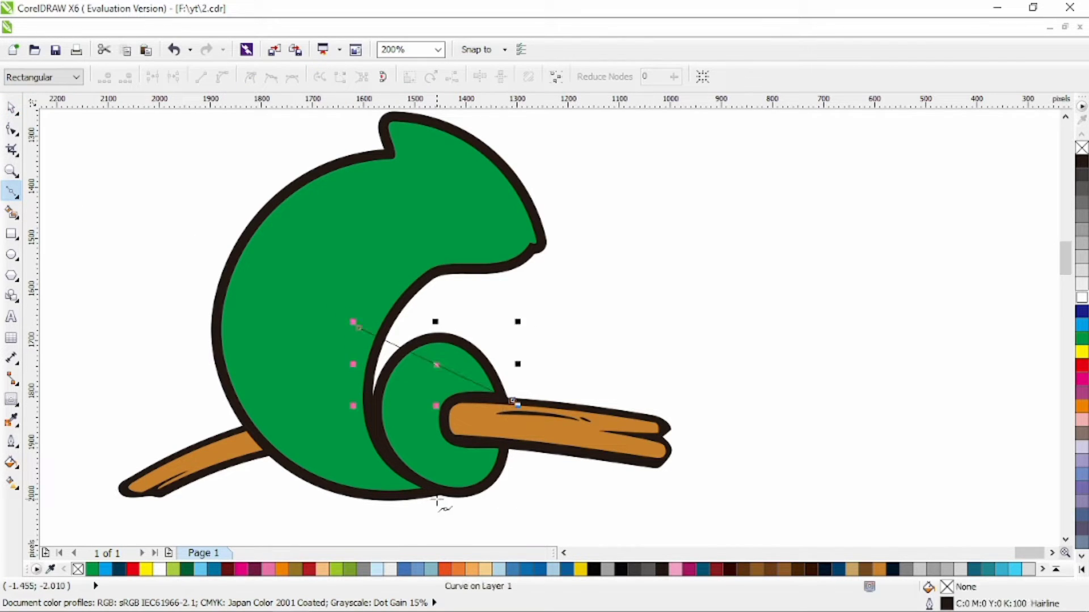
key("F10")
left_click_drag(430, 377, 454, 324)
left_click_drag(390, 401, 339, 396)
left_click(11, 108)
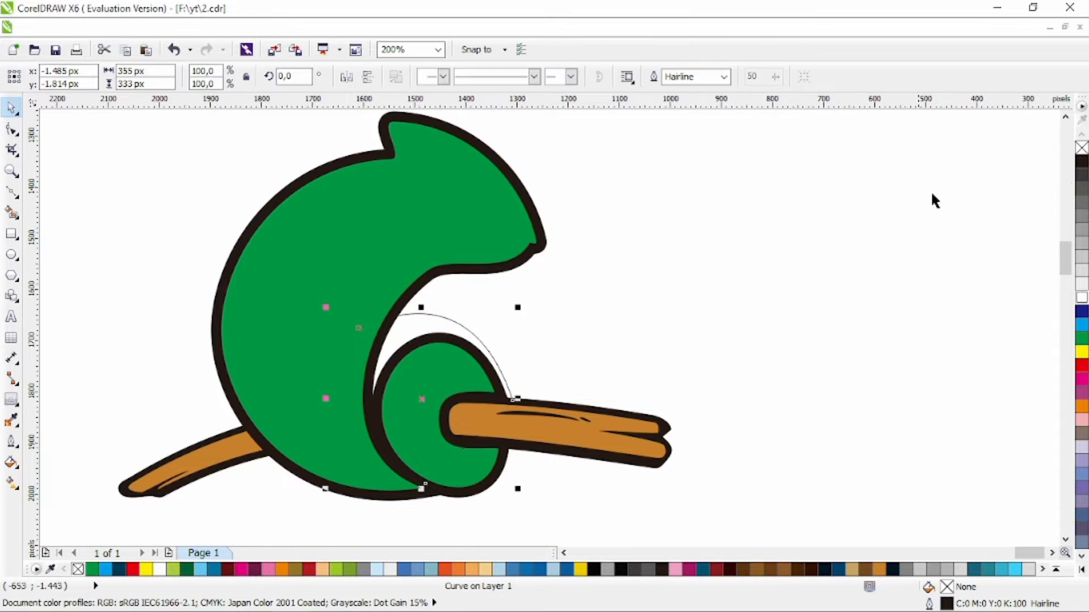
- Fill the new arched shape with black and remove its outline
left_click(1082, 162)
right_click(1082, 148)
left_click(795, 282)
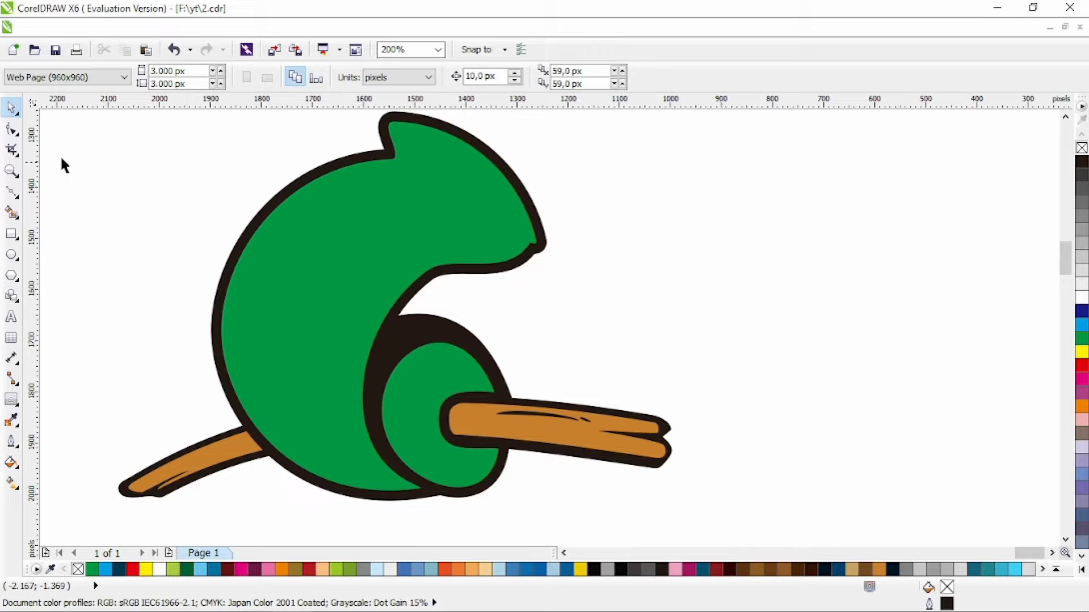
- Adjust the black arched shape's end node and edge so it meets the branch along the small crescent's contour
left_click(422, 319)
left_click(504, 403)
left_click_drag(477, 323, 413, 283)
left_click(357, 337)
- Reshape the lower edge of the large body's contour below the head so the black line there becomes thicker
scroll(437, 313, "up", 1)
left_click(452, 241)
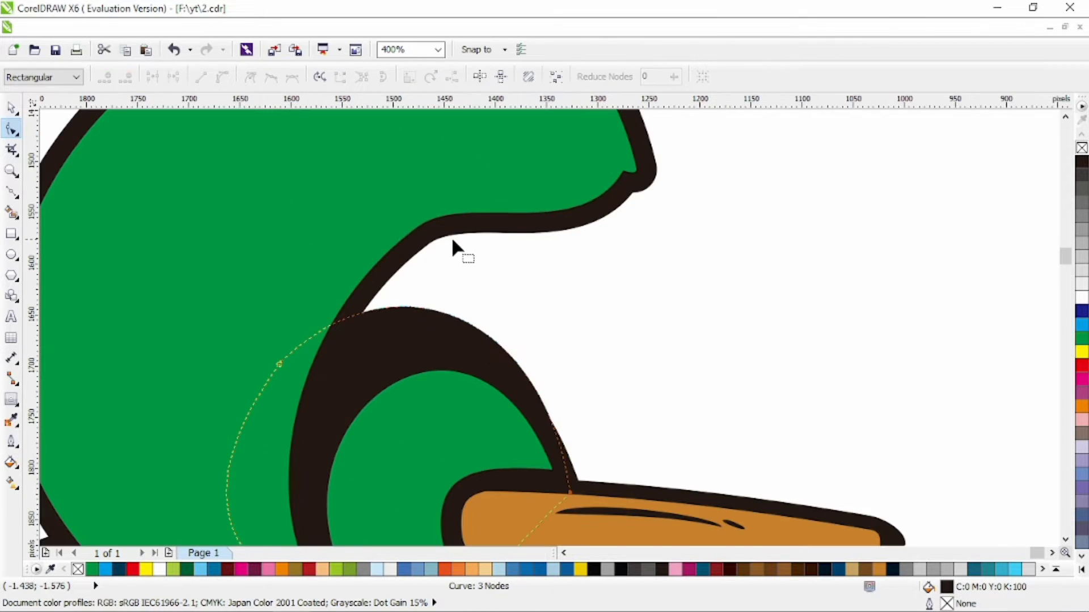
left_click_drag(425, 245, 443, 258)
key("ctrl+z")
double_click(518, 232)
scroll(444, 259, "down", 1)
left_click(20, 115)
left_click(136, 176)
scroll(437, 312, "up", 3)
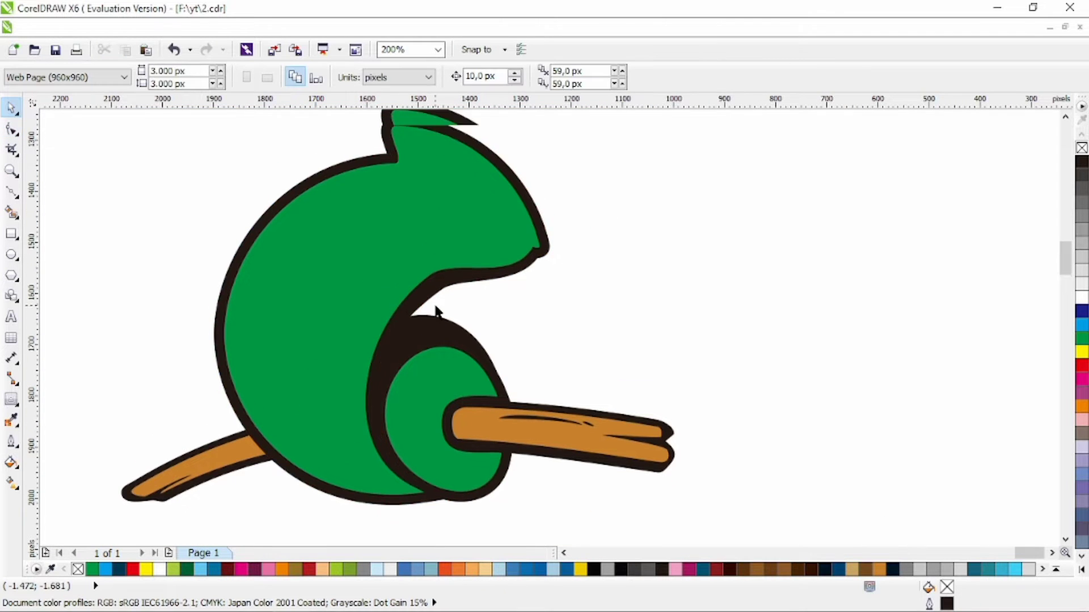
scroll(500, 346, "left", 2)
scroll(500, 345, "down", 3)
- Draw a closed two-node curve beside the branch's rounded end and bend it into a narrow crescent
left_click(13, 193)
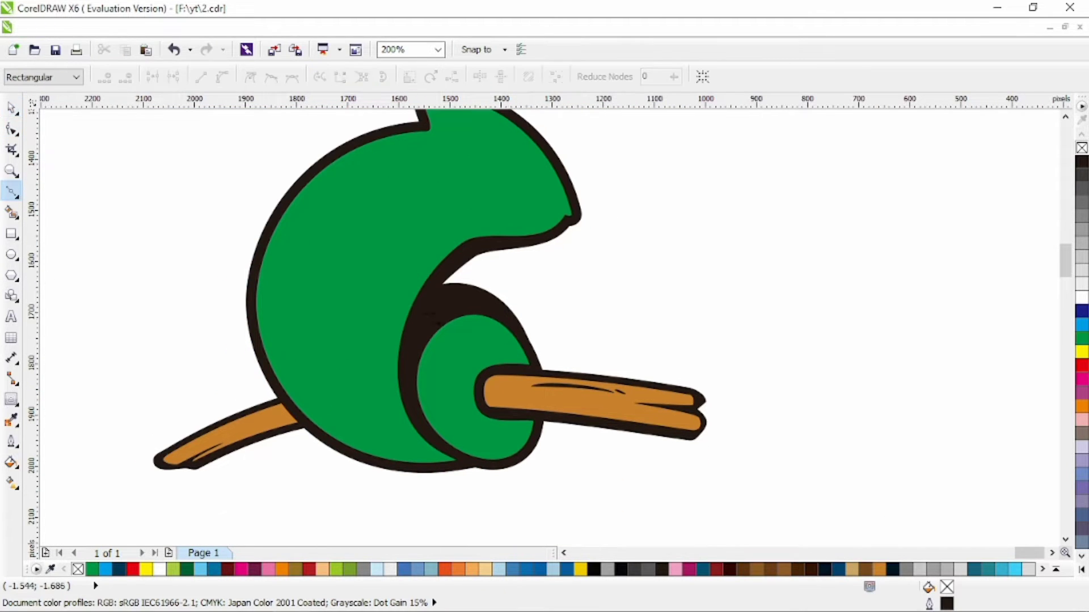
scroll(482, 388, "up", 1)
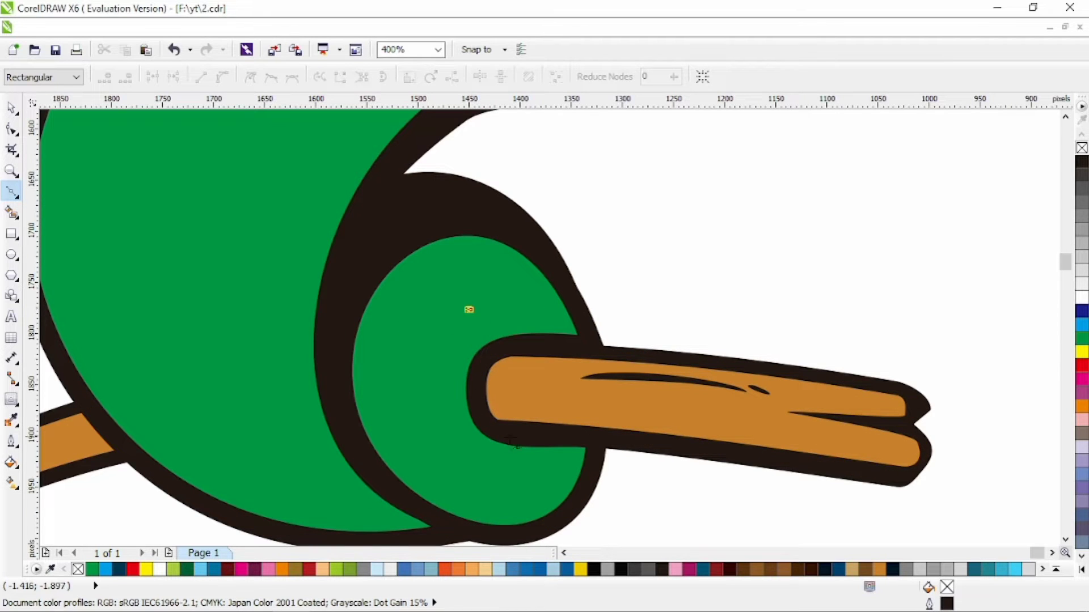
left_click(505, 456)
key("F10")
left_click_drag(486, 390, 459, 390)
left_click(469, 311)
left_click_drag(408, 361, 403, 321)
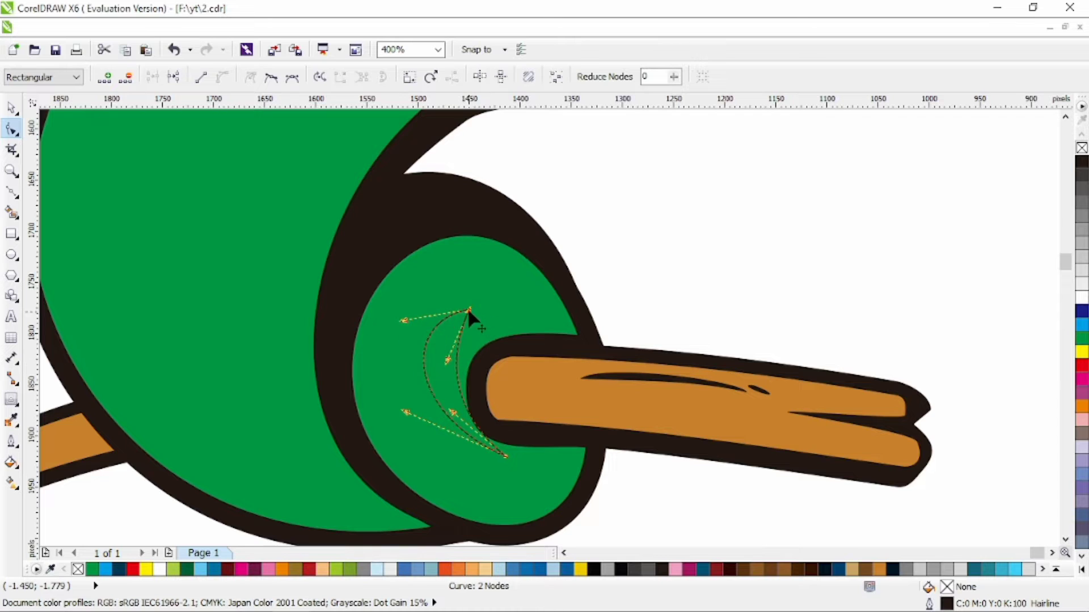
- Refine the narrow crescent's tips and handles so it curves around the branch's rounded end
left_click_drag(469, 310, 483, 313)
left_click_drag(405, 410, 416, 462)
left_click(511, 463)
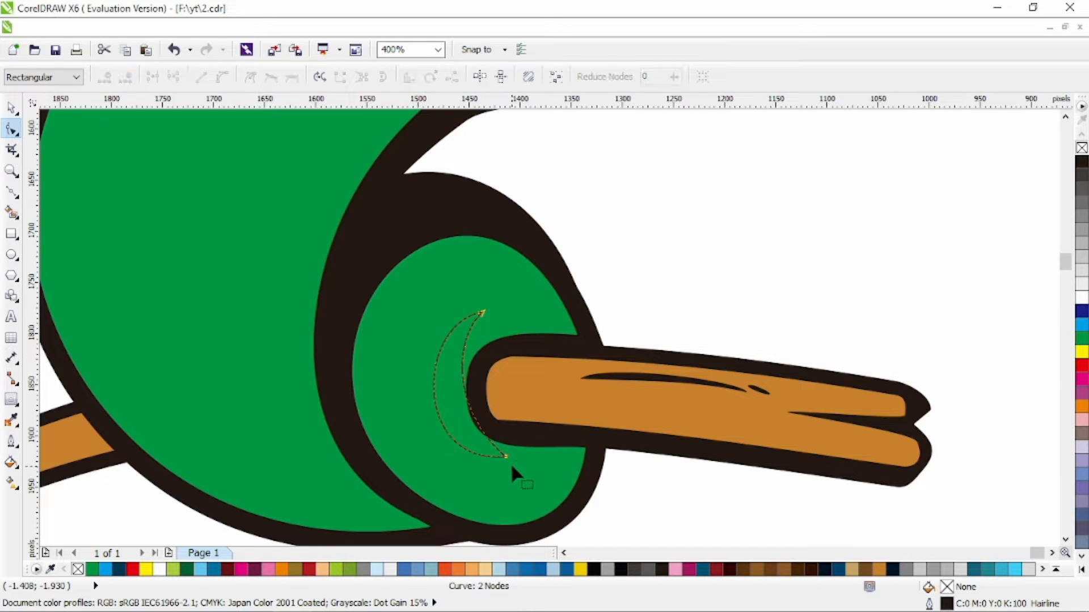
left_click(507, 454)
left_click_drag(453, 412, 450, 431)
left_click_drag(416, 323, 372, 304)
left_click_drag(455, 338, 444, 335)
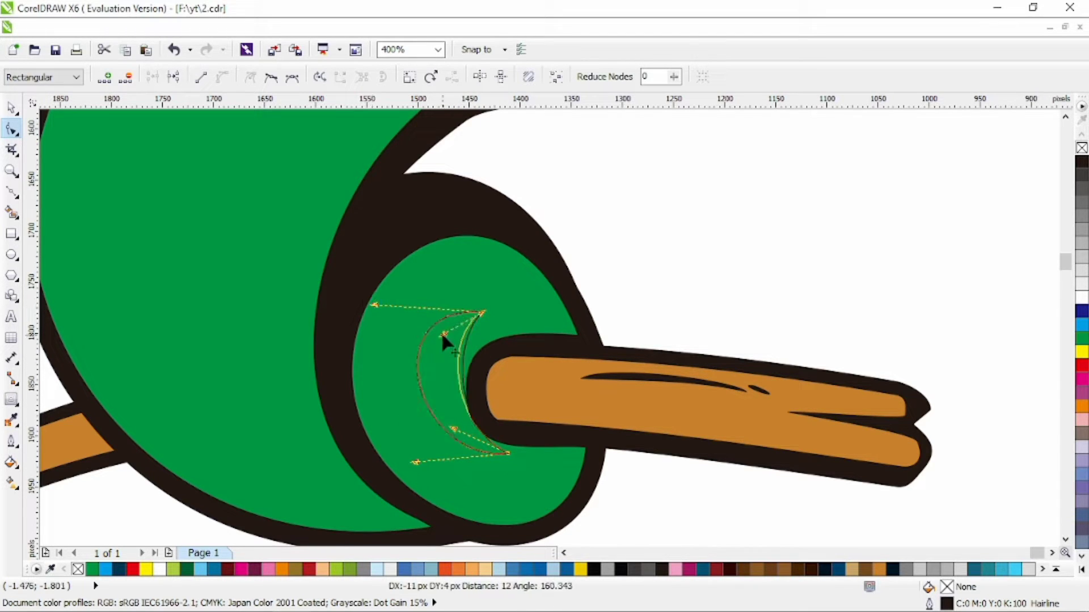
left_click_drag(372, 303, 397, 314)
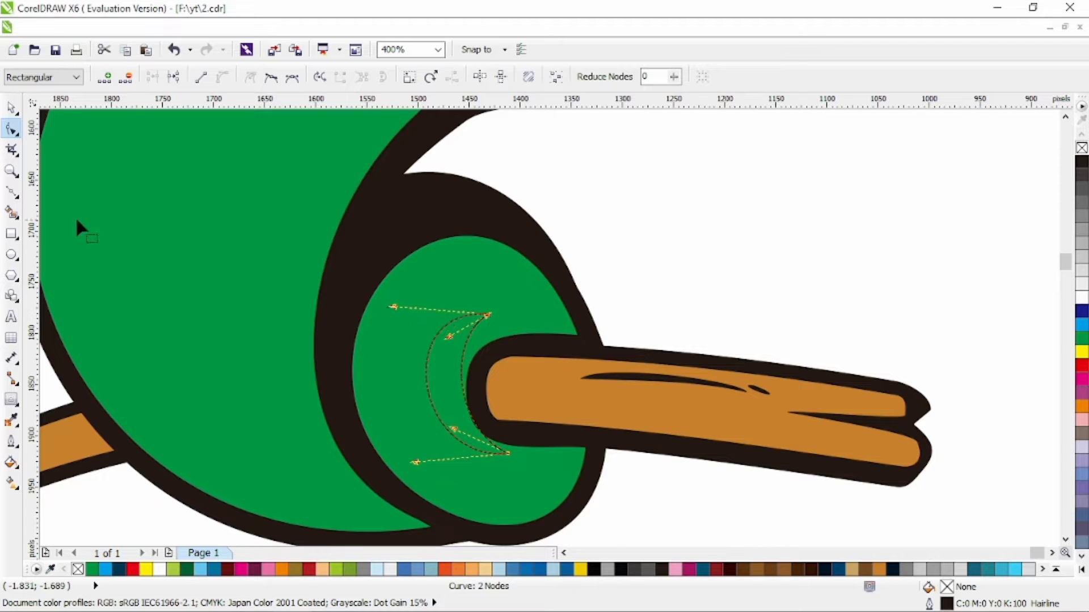
- Draw a second closed curve overlapping the narrow crescent and the branch end, and round it out over the branch
left_click(11, 193)
left_click(490, 445)
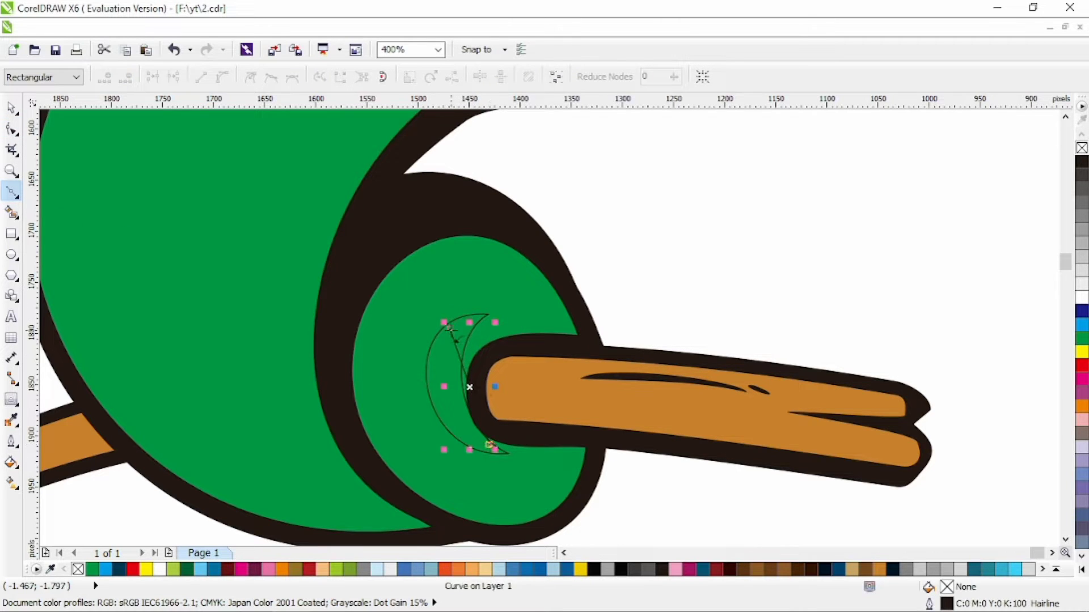
key("F10")
mouse_move(471, 388)
left_mouse_down()
mouse_move(487, 382)
mouse_move(478, 396)
left_mouse_up()
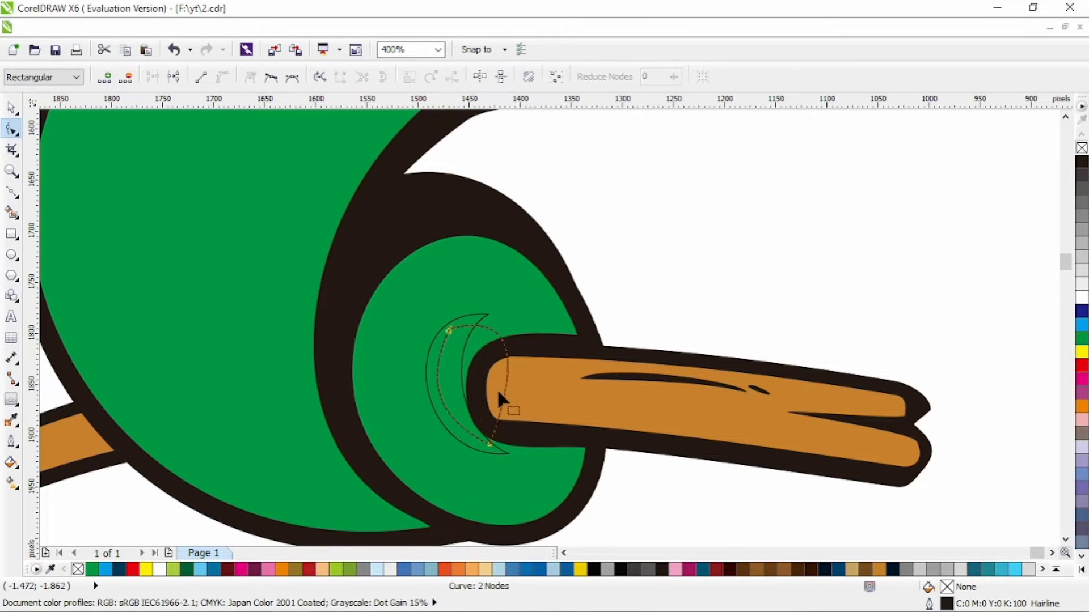
left_click_drag(450, 329, 451, 339)
left_click_drag(516, 323, 503, 299)
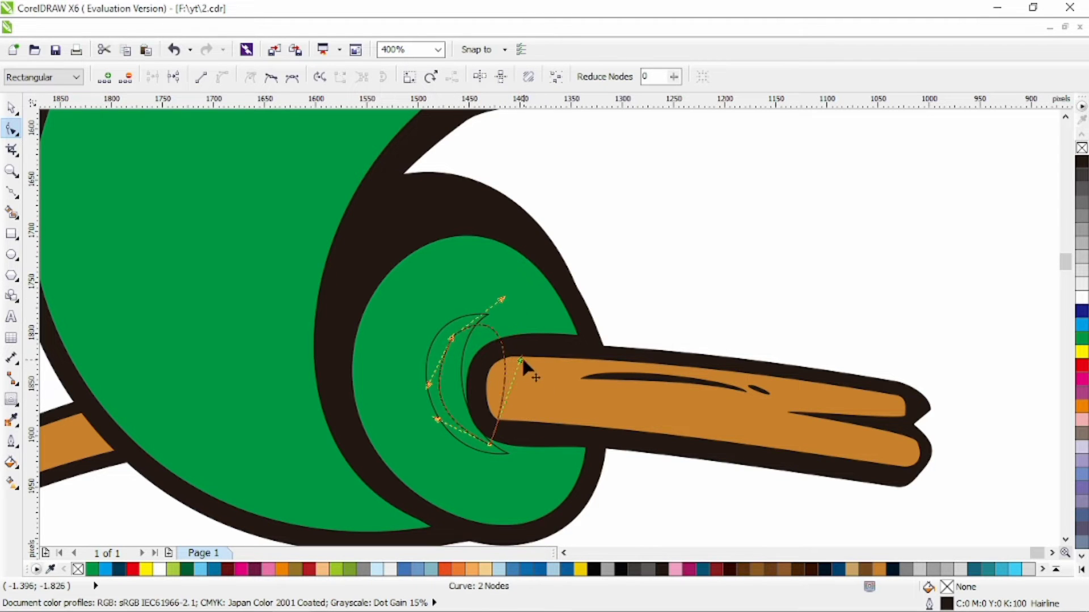
left_click_drag(521, 360, 554, 448)
- Bend the narrow crescent's inner edge slightly further away from the branch end
left_click(457, 317)
left_click_drag(464, 357, 457, 357)
left_click(487, 314)
- Trim the merged shape of the two curves out of the small green crescent and delete the cutting curve
left_click(11, 106)
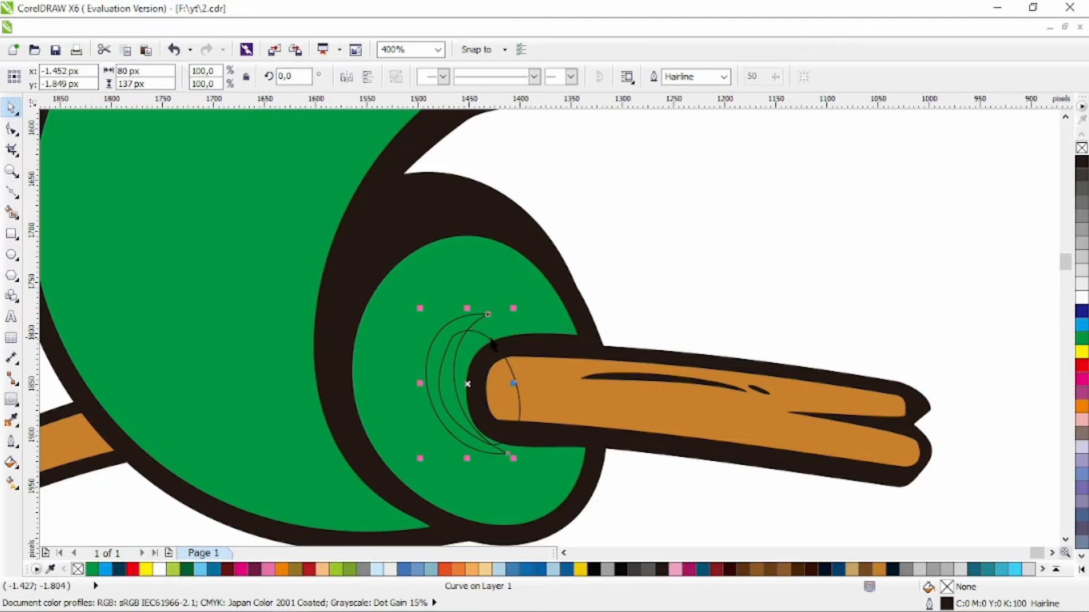
left_click(483, 278, "shift")
left_click(513, 76)
left_click(601, 169)
left_click(517, 386)
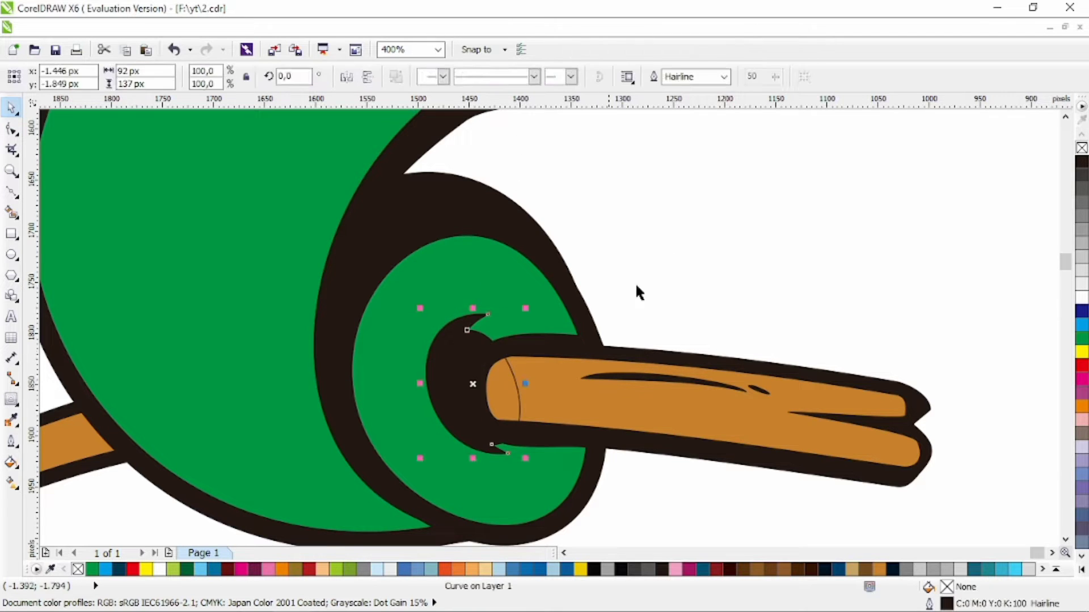
key("Delete")
- Extend the branch's rounded end further into the small crescent by shifting the black contour's nodes around it
scroll(605, 292, "down", 1)
scroll(469, 349, "up", 1)
left_click(469, 356)
left_click(499, 369)
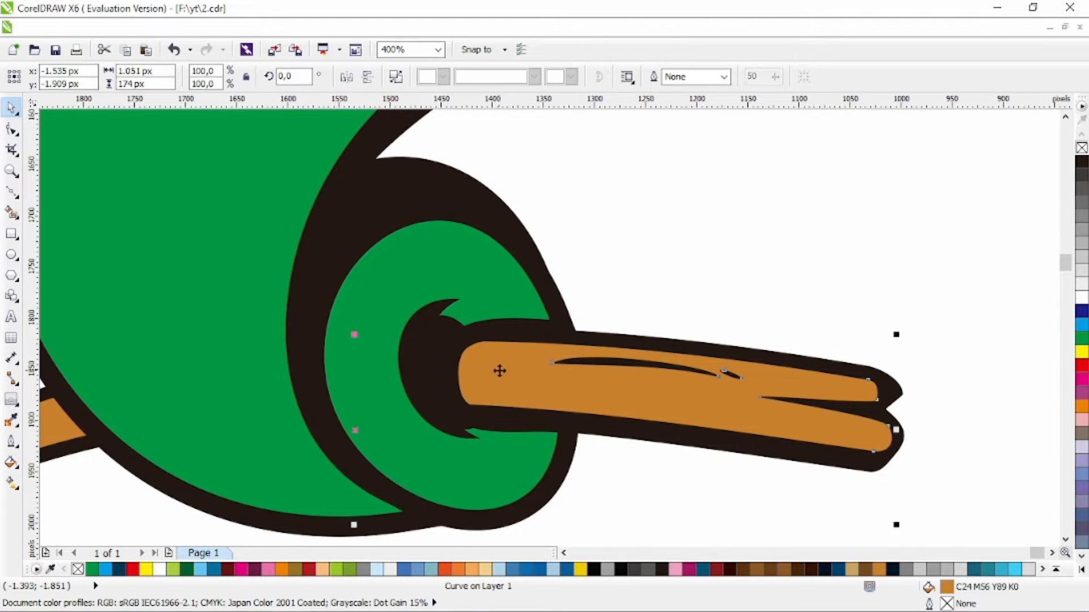
left_click(424, 371)
left_click(12, 130)
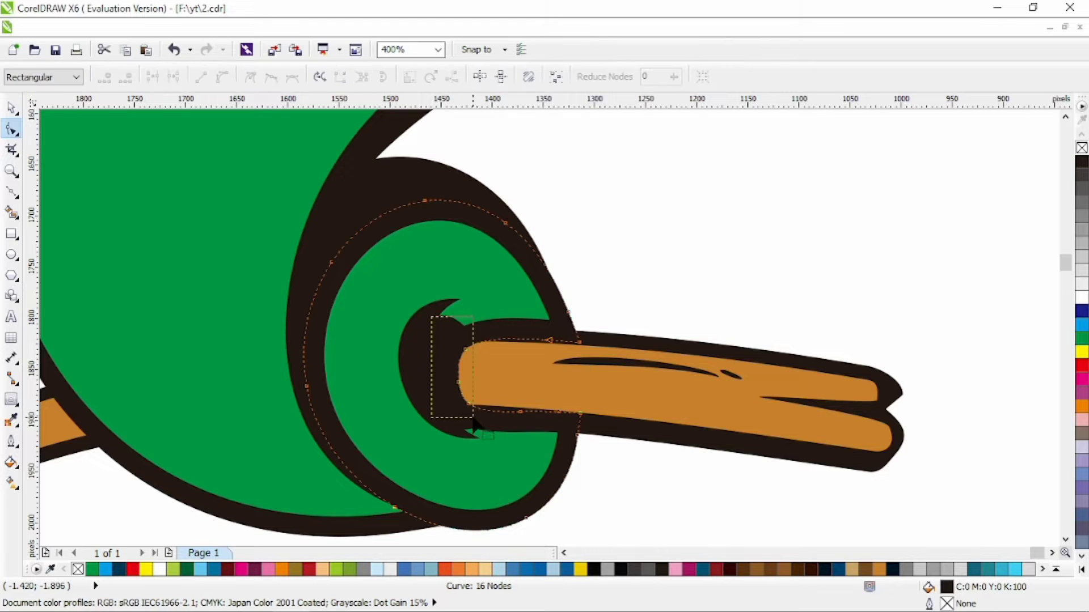
left_click_drag(473, 419, 475, 420)
left_click_drag(469, 404, 446, 403)
left_click(464, 331)
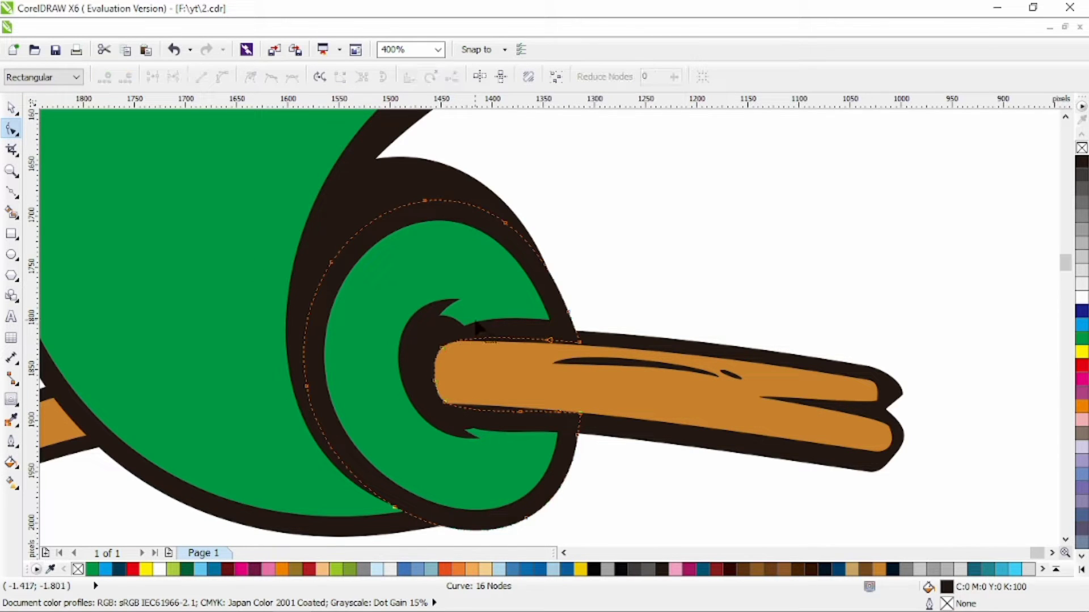
left_click_drag(441, 321, 478, 322)
left_click_drag(486, 293, 478, 300)
scroll(482, 315, "down", 1)
left_click(15, 114)
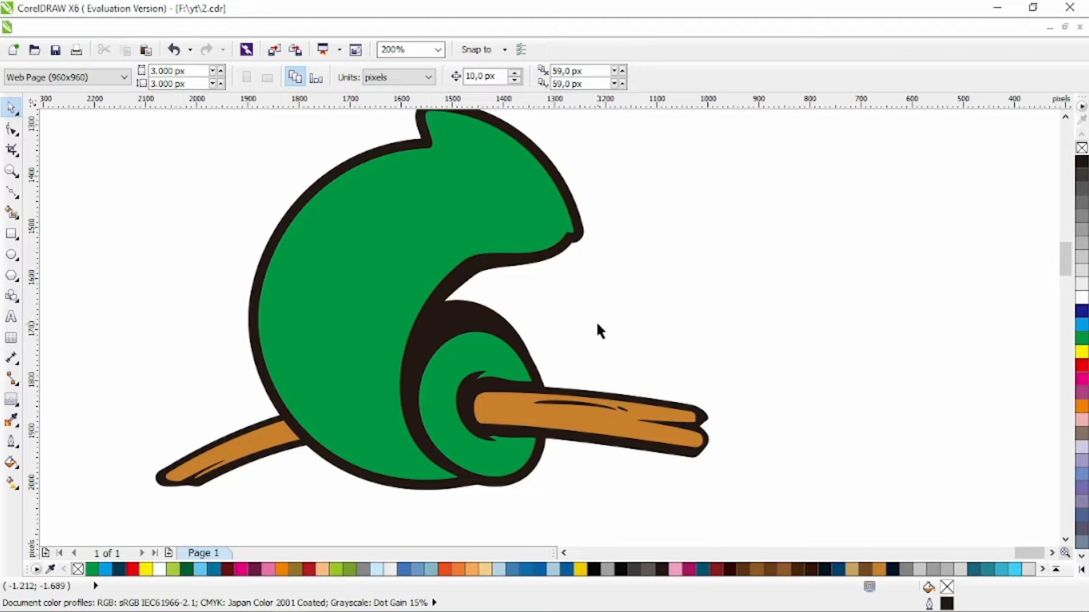
- Draw a closed zigzag outline over the back of the large body, with three points reaching into the green area
left_click(8, 193)
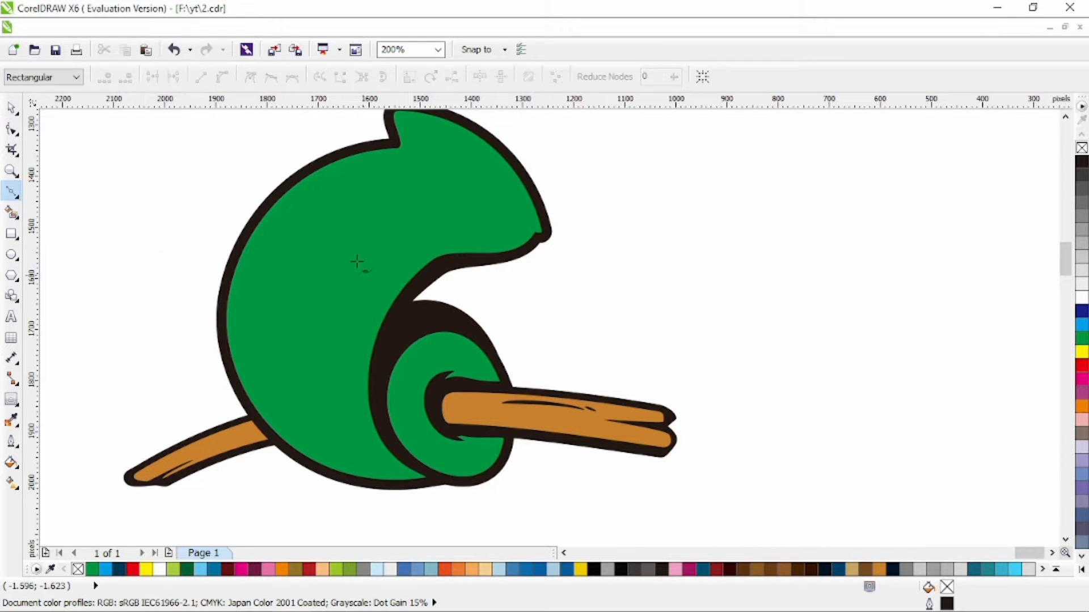
left_click(310, 158)
left_click(398, 178)
left_click(278, 183)
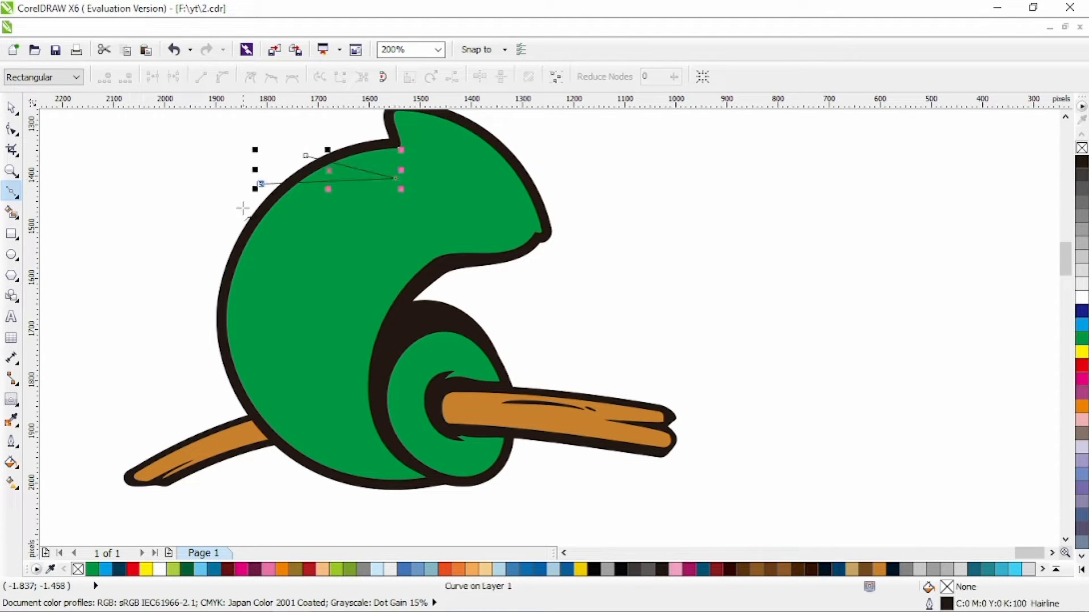
left_click(241, 208)
left_click(343, 215)
left_click(189, 287)
left_click(312, 271)
left_click(191, 351)
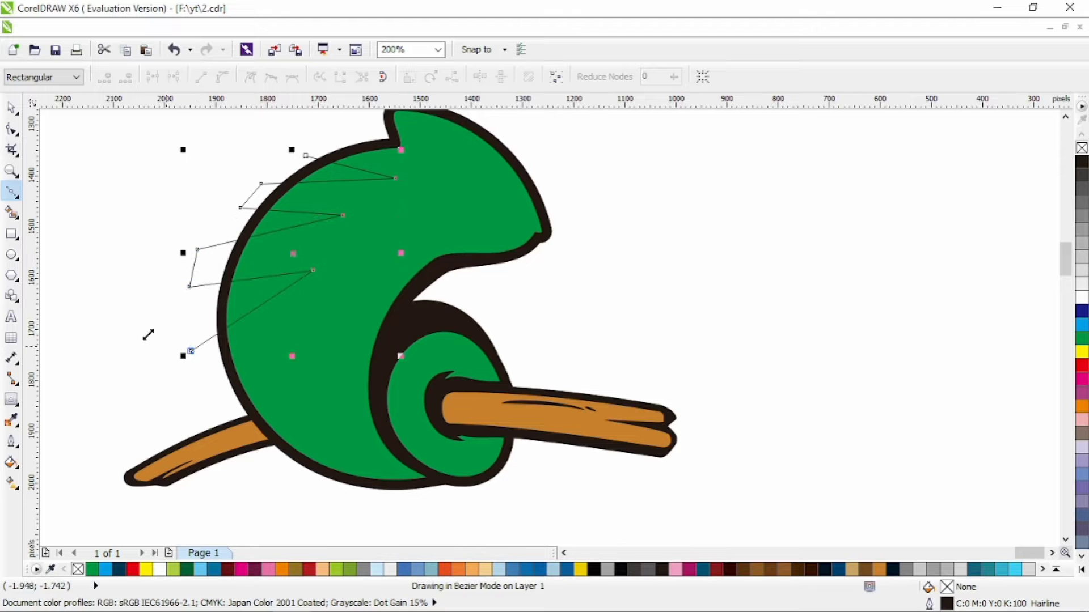
left_click(138, 324)
left_click(178, 190)
left_click(302, 153)
- Convert all segments of the zigzag outline to curves and make its nodes smooth
key("F10")
key("ctrl+a")
left_click(174, 76)
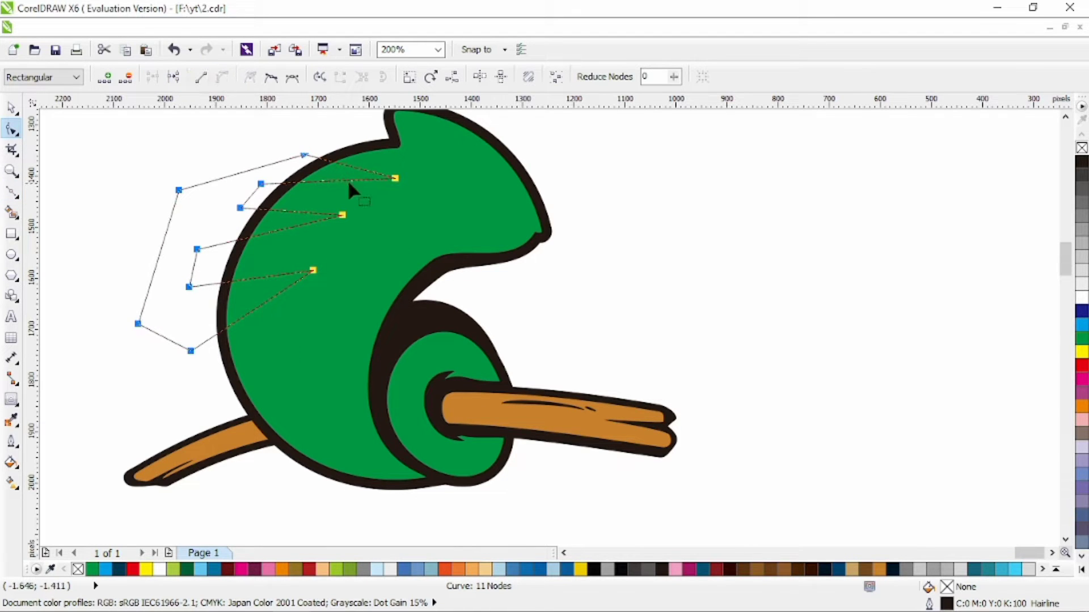
left_click(271, 77)
- Sharpen the three inner points of the feather outline by adjusting the handles of their tip nodes
scroll(328, 188, "up", 1)
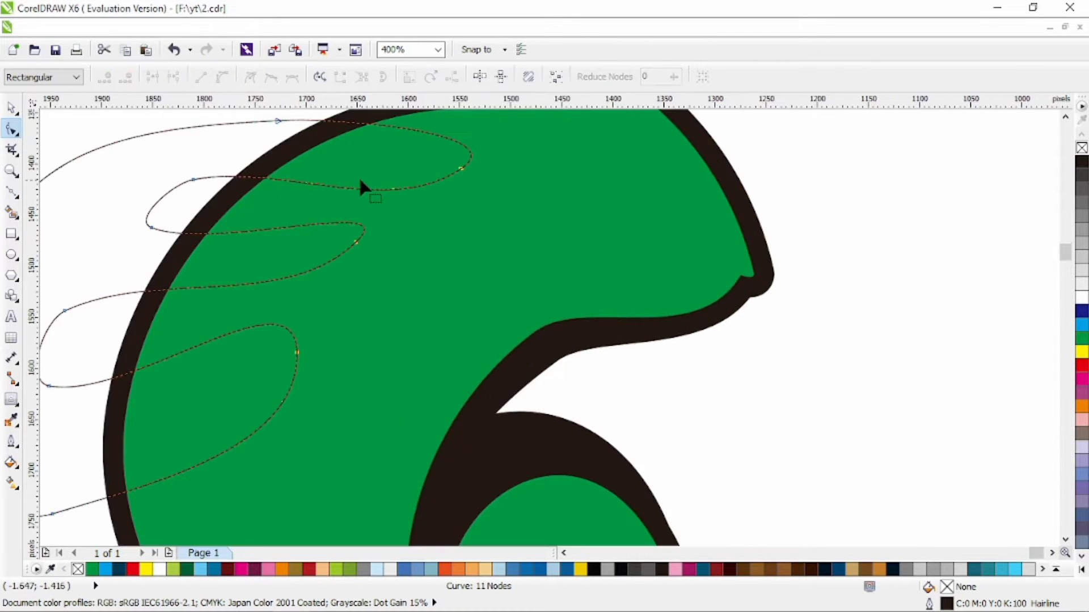
left_click(462, 168)
left_click_drag(388, 217, 409, 166)
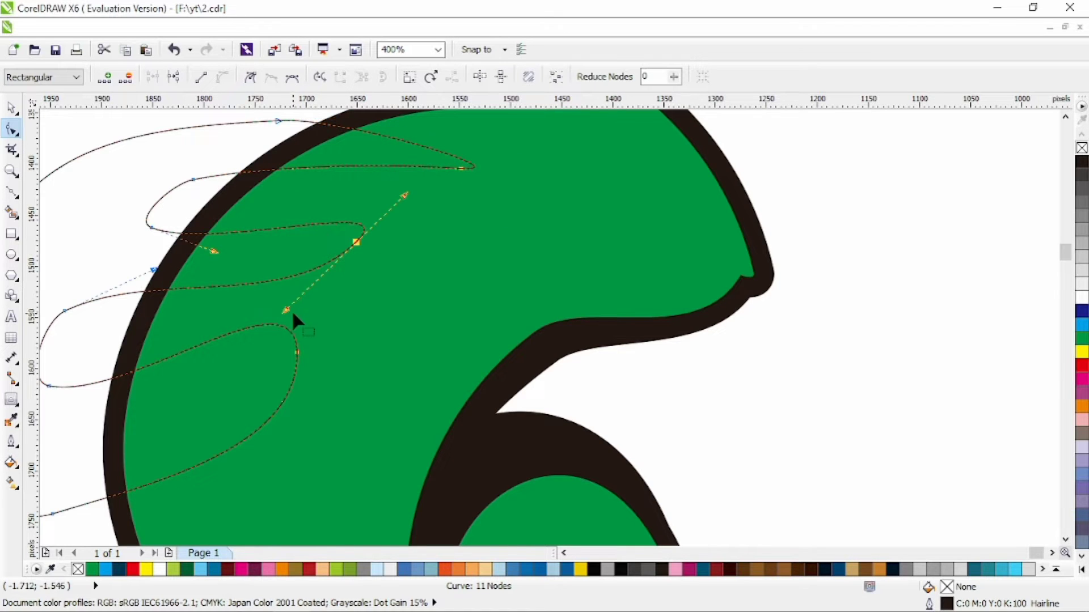
left_click_drag(291, 310, 282, 250)
scroll(269, 304, "down", 1)
left_click_drag(302, 353, 300, 234)
left_click(382, 215)
left_click(381, 213)
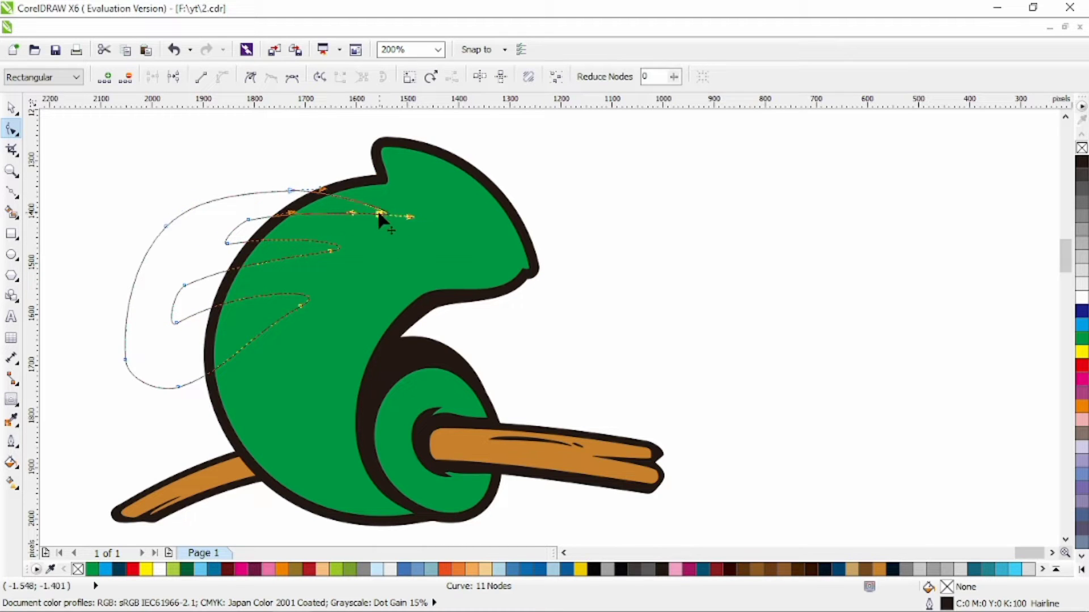
- Shorten the feather outline's three inner points and reshape the curve below the lowest one
left_click_drag(384, 214, 354, 210)
left_click_drag(330, 251, 319, 251)
left_click_drag(300, 307, 287, 310)
left_click_drag(225, 369, 200, 348)
left_click_drag(182, 398, 183, 400)
left_click_drag(178, 387, 283, 301)
left_click(265, 311)
- Fine-tune the nodes and handles of the feather outline's middle and lowest points to make them slimmer
left_click_drag(176, 324, 174, 329)
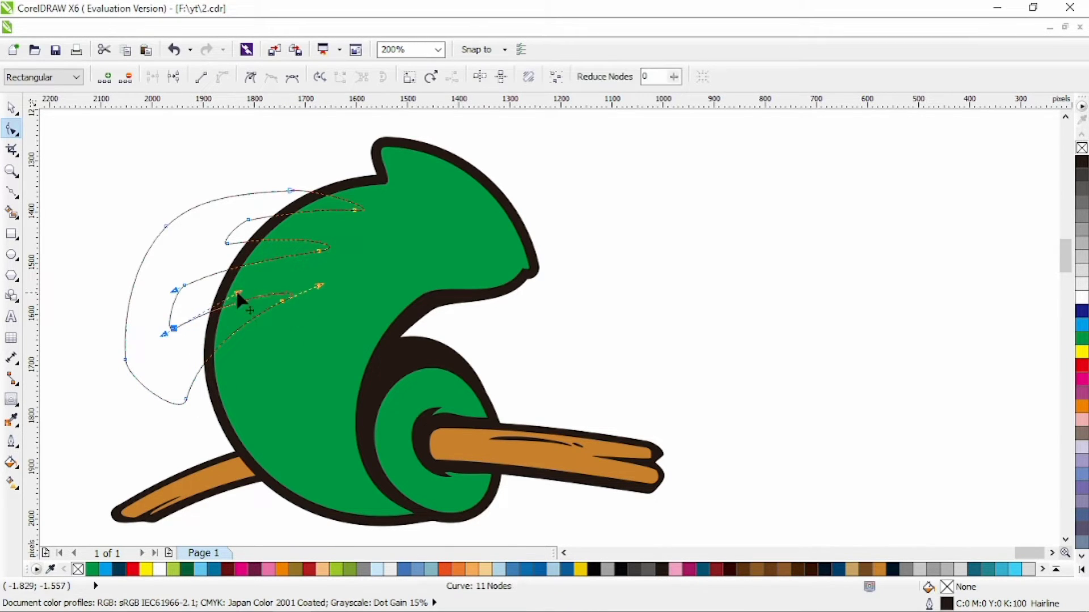
left_click_drag(318, 285, 309, 289)
left_click(319, 251)
left_click_drag(228, 244, 230, 237)
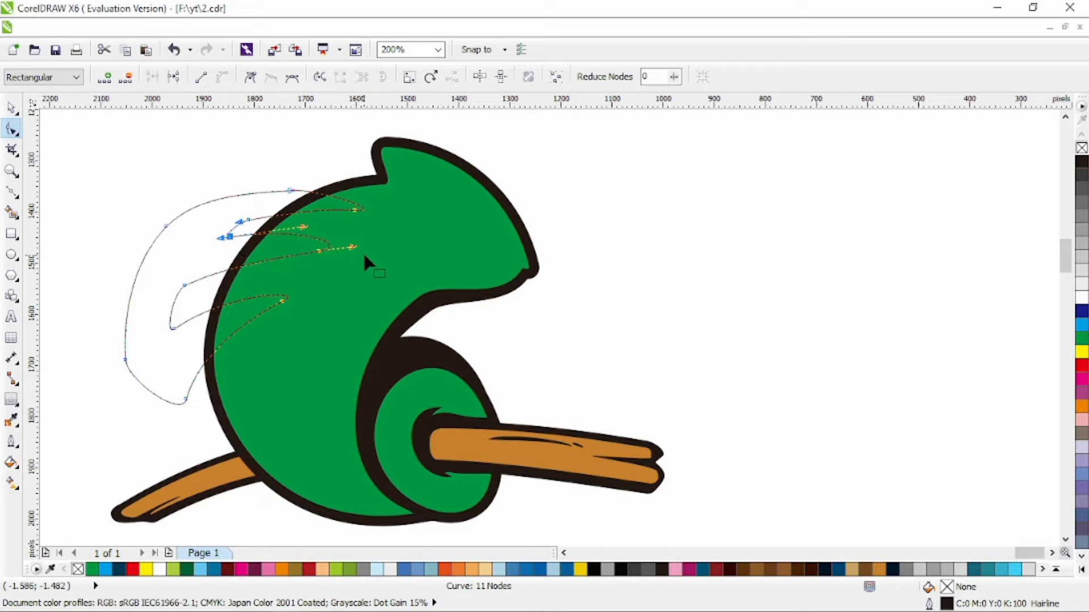
left_click_drag(352, 247, 317, 248)
key("space")
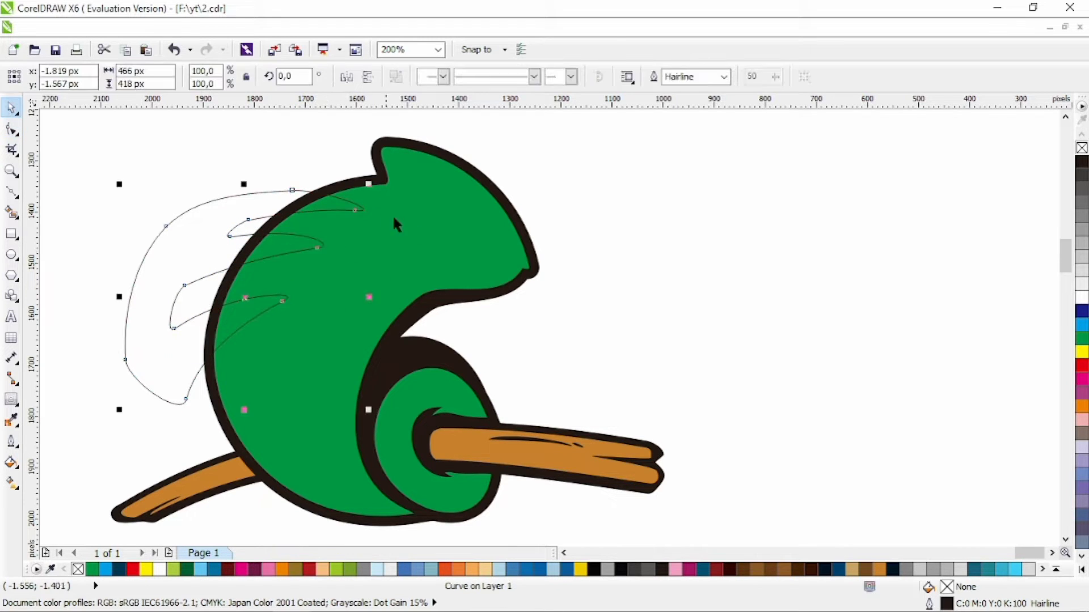
- Trim the green body with the feather outline and delete the outline
left_click(395, 218, "shift")
left_click(514, 78)
left_click(208, 220)
key("Delete")
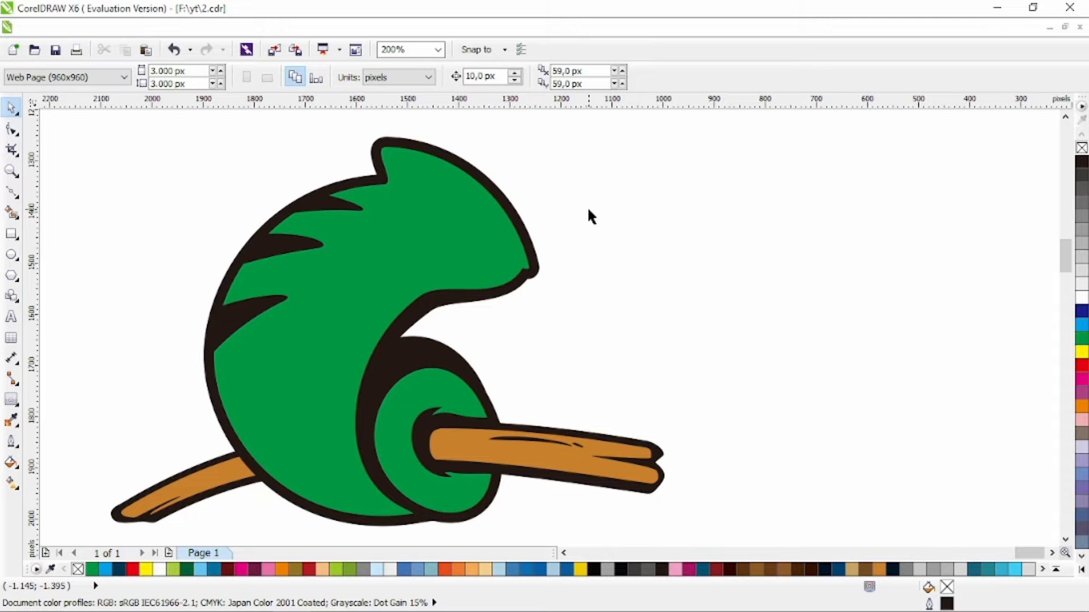
- Add a node low on the green body's back edge and remove the nodes just below the lowest and middle feather cut-outs
left_click(283, 339)
key("F10")
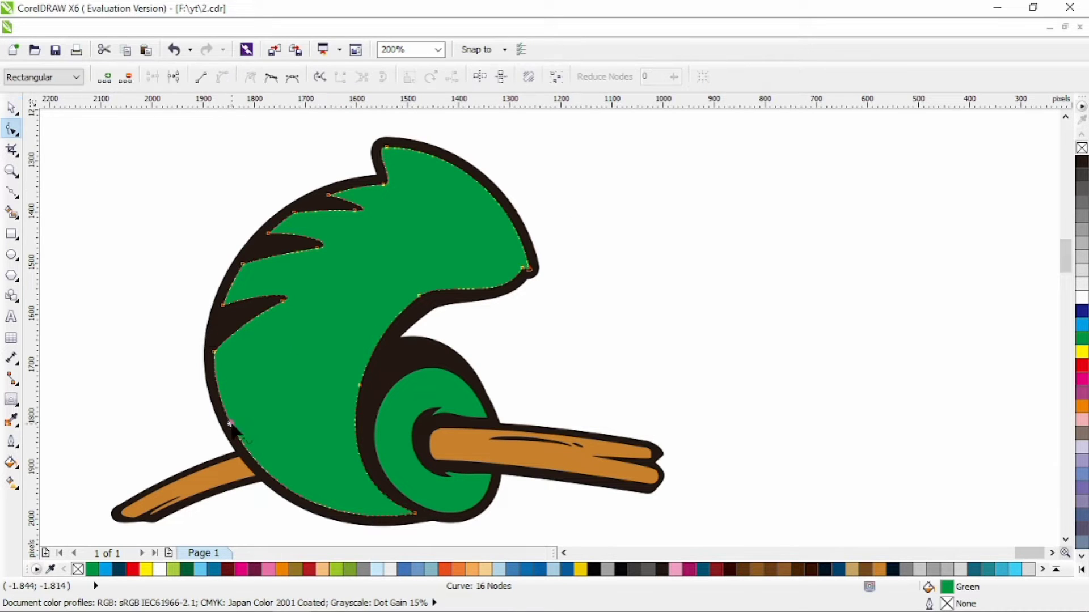
double_click(230, 424)
double_click(214, 351)
double_click(243, 263)
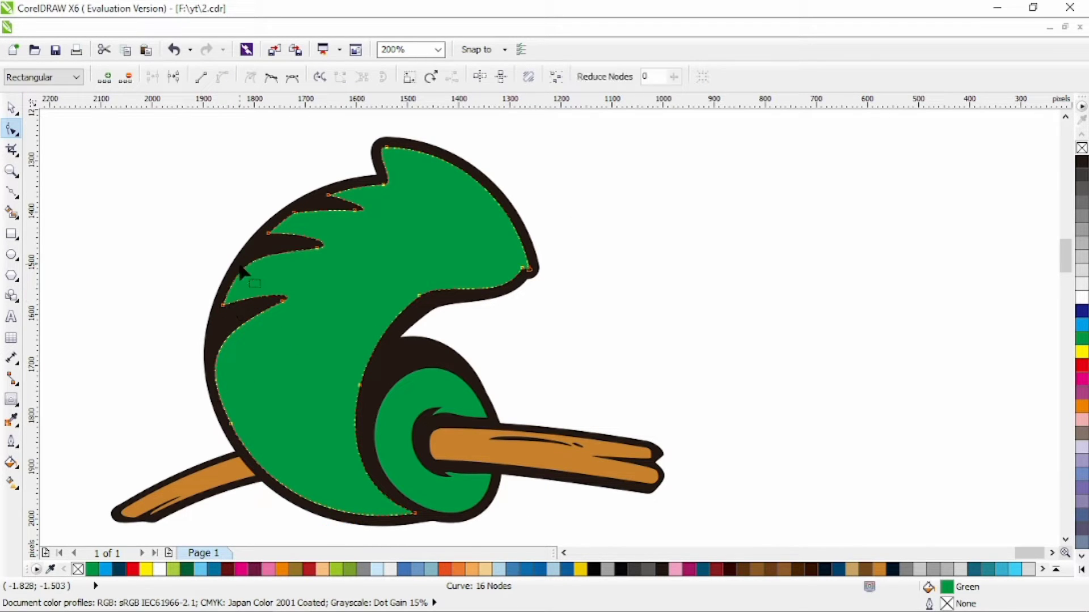
- Round the body's edge between the lowest and middle feather cut-outs and slim the middle cut-out's tip
left_click(223, 305)
scroll(236, 258, "up", 1)
left_click_drag(246, 248, 226, 294)
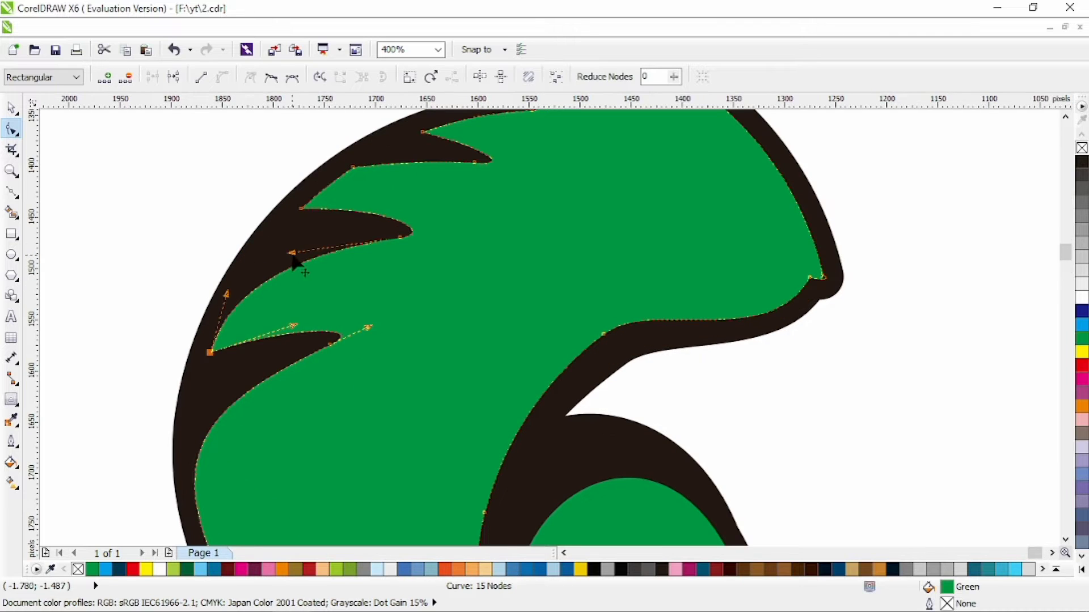
left_click_drag(292, 252, 287, 235)
left_click_drag(400, 236, 406, 226)
- Remove the node below the top feather cut-out, slim its tip, and round the edge down to the middle cut-out
double_click(353, 167)
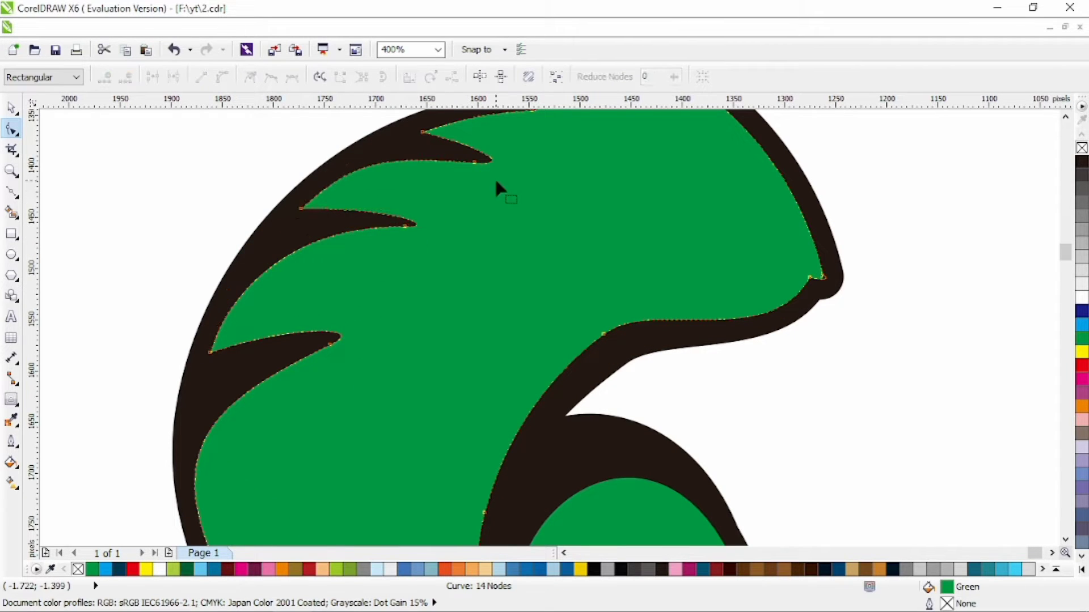
left_click(474, 163)
left_click_drag(477, 160, 480, 156)
left_click_drag(473, 145, 474, 139)
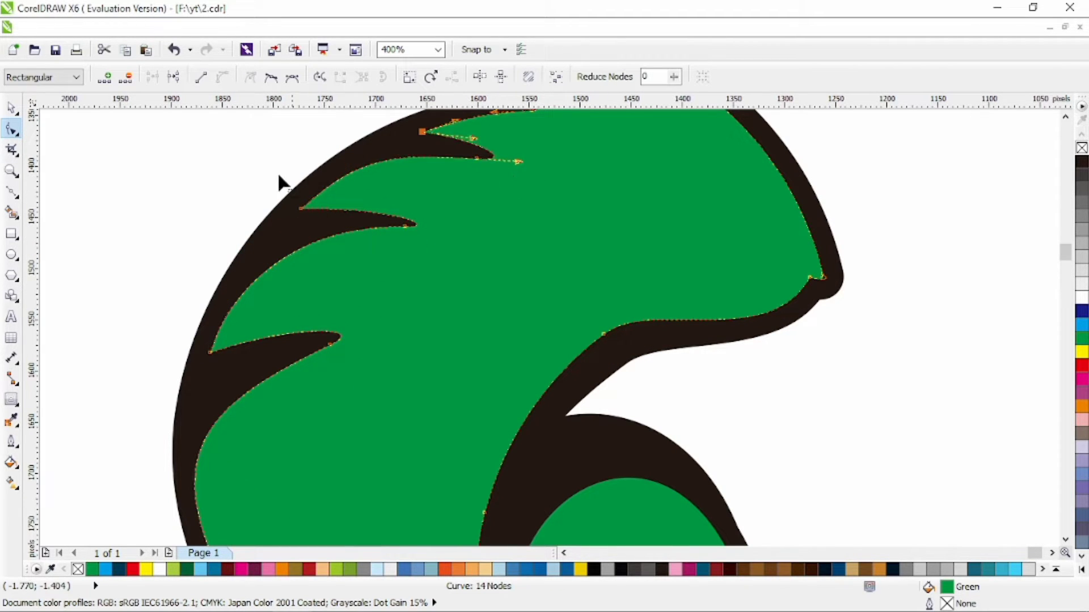
left_click(301, 209)
left_click_drag(358, 156, 321, 171)
scroll(320, 171, "down", 1)
left_click(12, 108)
left_click(179, 224)
scroll(180, 224, "down", 1)
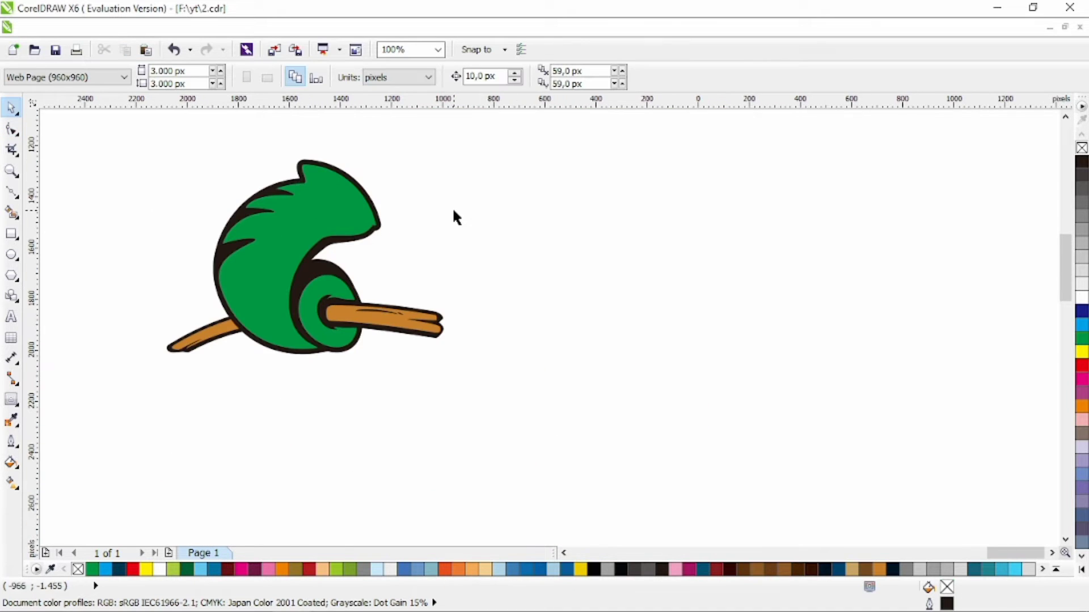
scroll(286, 228, "up", 1)
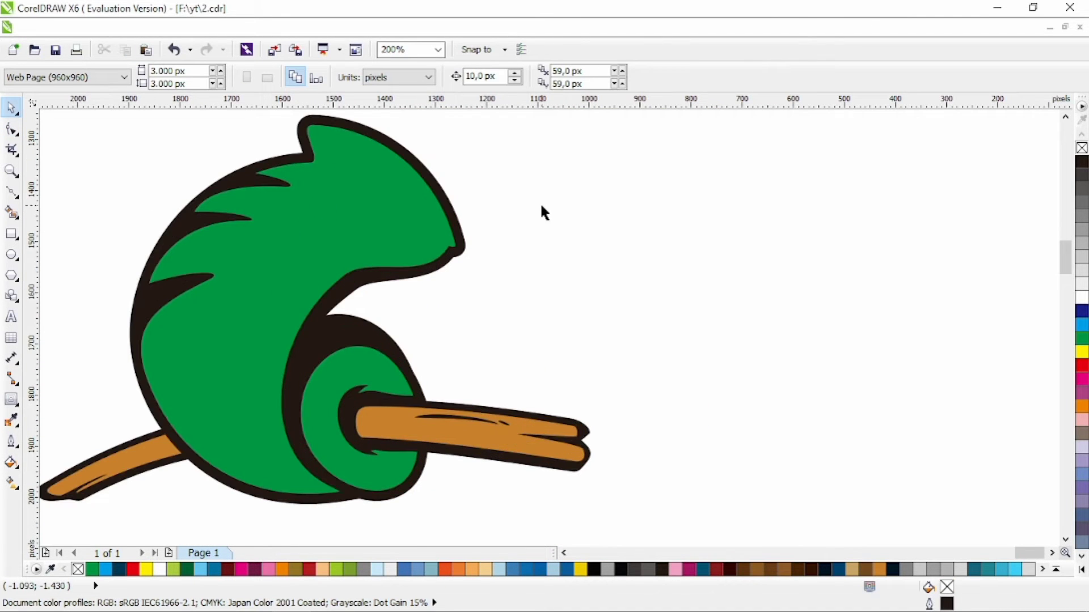
- Draw a closed straight-sided Bezier outline from the crest notch around the outside of the bird's back and head
left_click(10, 195)
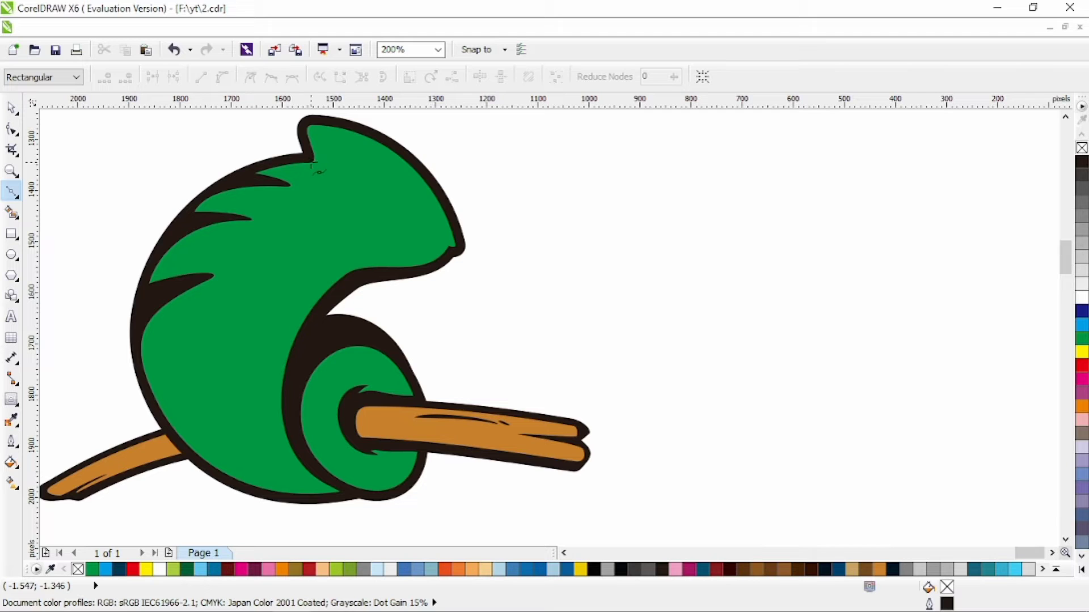
left_click(461, 217)
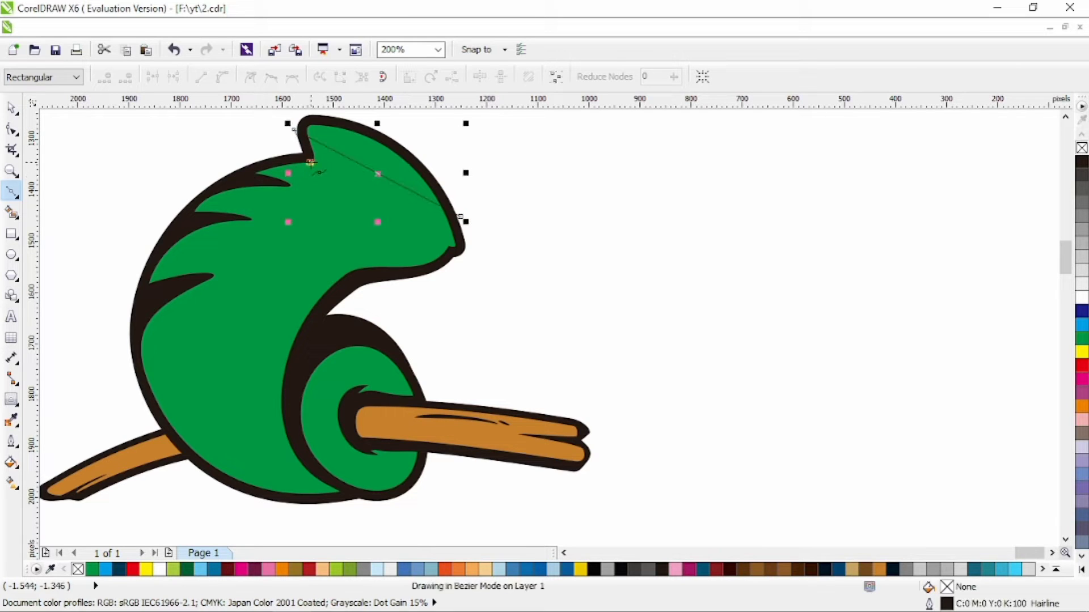
left_click(283, 515)
left_click(138, 476)
scroll(100, 139, "down", 1)
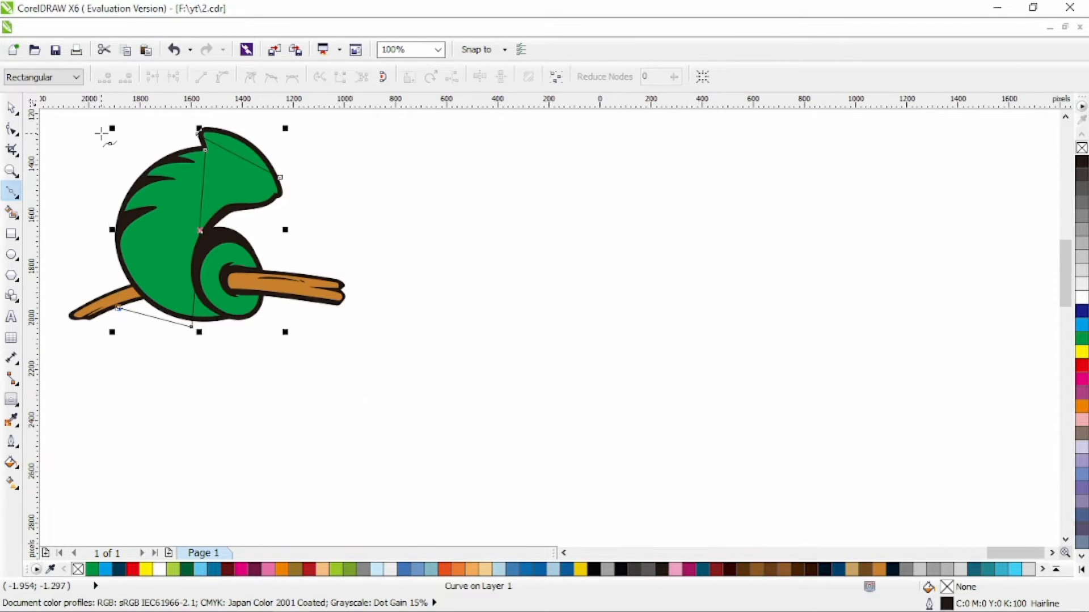
left_click(95, 121)
scroll(958, 129, "up", 1)
scroll(52, 241, "up", 1)
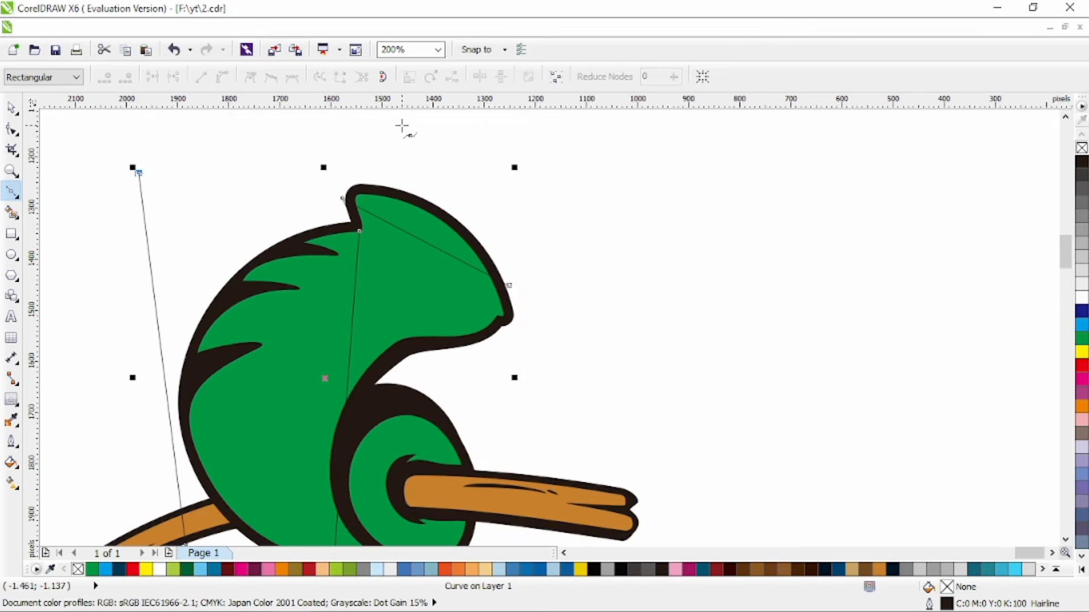
left_click(401, 126)
left_click(539, 250)
left_click(510, 286)
scroll(512, 288, "left", 1)
- Bend the new outline's inner segments into curves following the crest and the bird's back
double_click(12, 130)
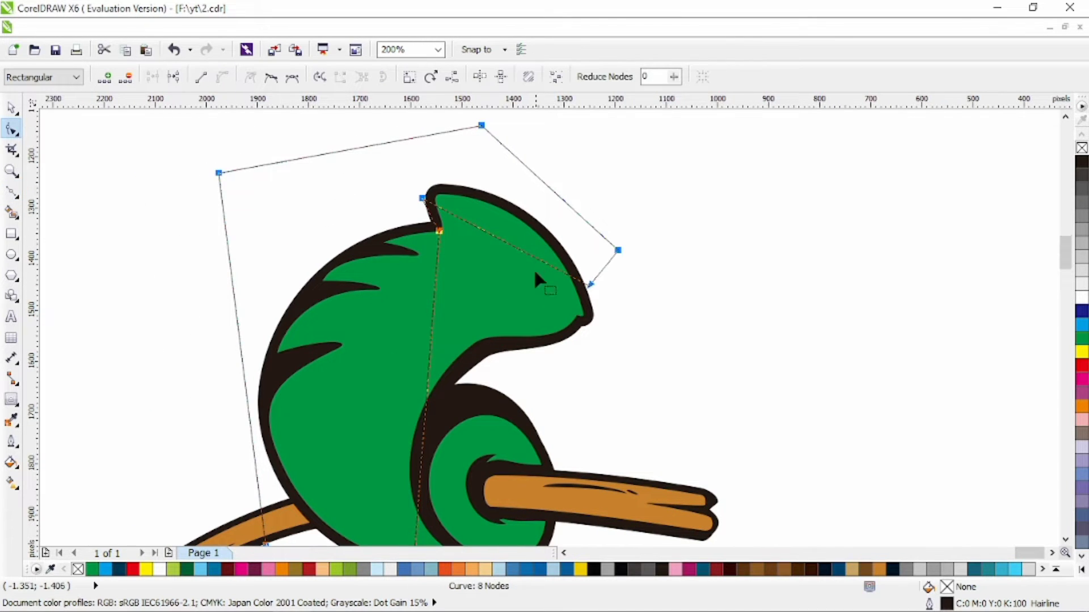
left_click_drag(506, 242, 511, 222)
scroll(431, 284, "down", 2)
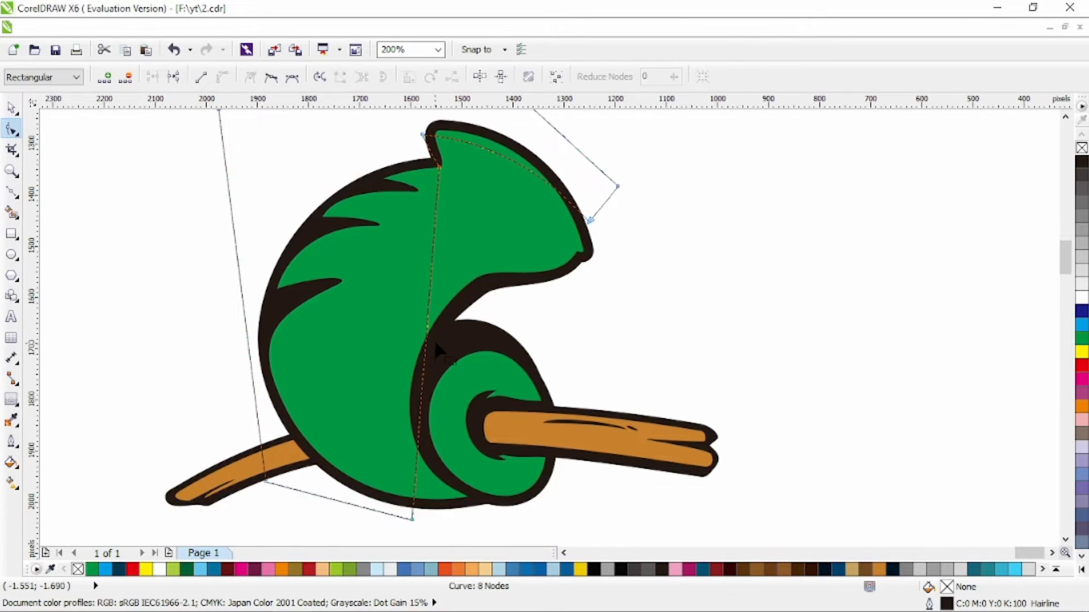
left_click_drag(427, 339, 311, 277)
left_click_drag(414, 157, 476, 200)
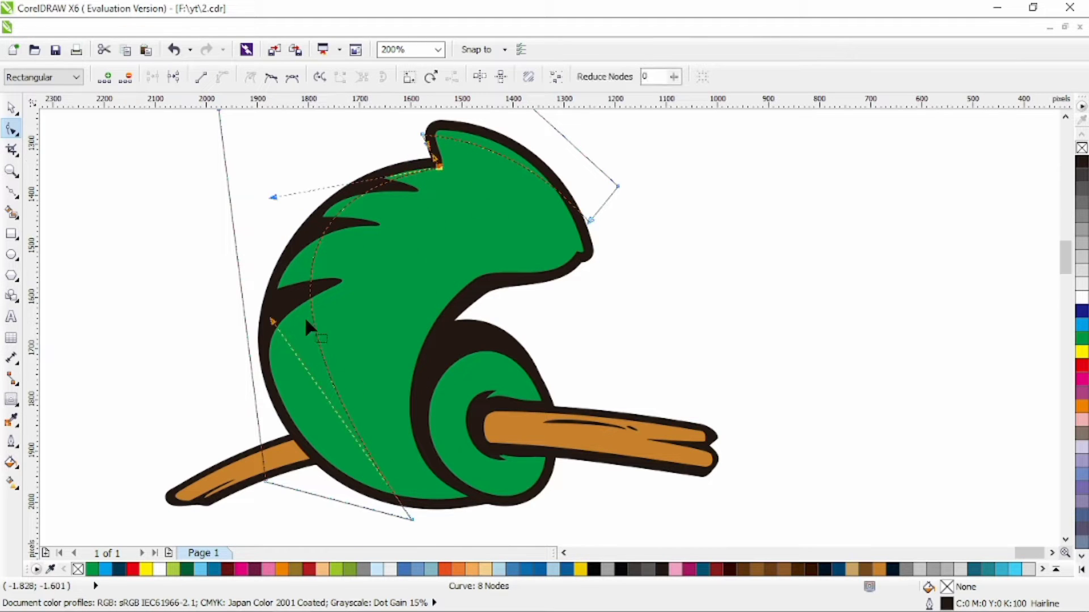
- Adjust the outline's inner handles and its head-side node to leave thin highlight bands along the back and crest
left_click_drag(271, 321, 205, 449)
left_click_drag(277, 199, 268, 197)
left_click_drag(590, 221, 586, 231)
left_click_drag(548, 181, 556, 177)
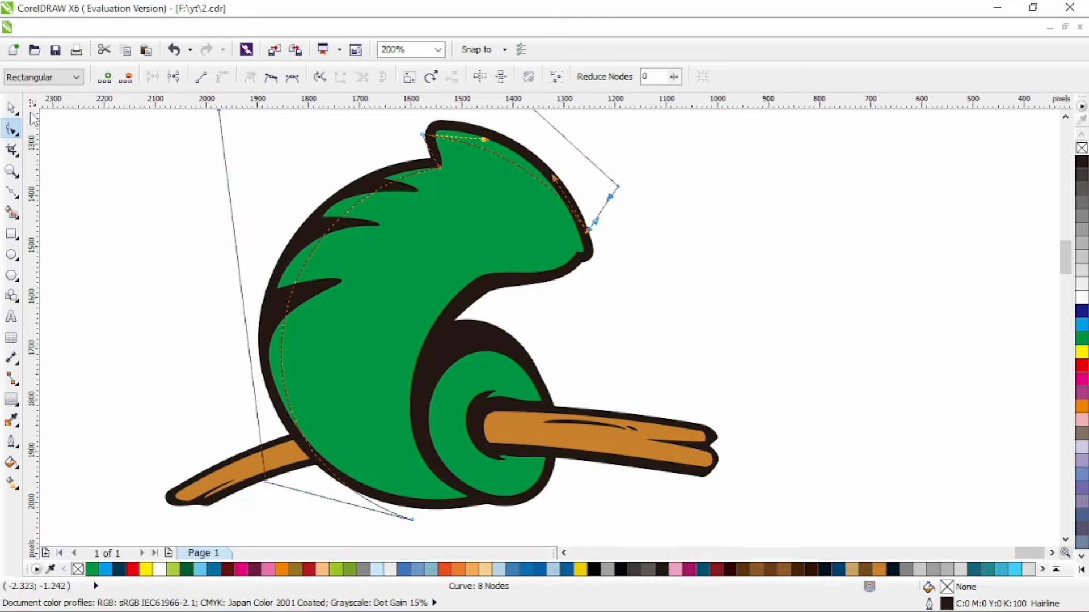
- Intersect the highlight outline with the green body, fill the result light green (C39 M0 Y86 K0), and delete the outline
left_click(11, 107)
left_click(464, 232, "shift")
left_click(535, 78)
left_click(173, 570)
left_click(229, 193)
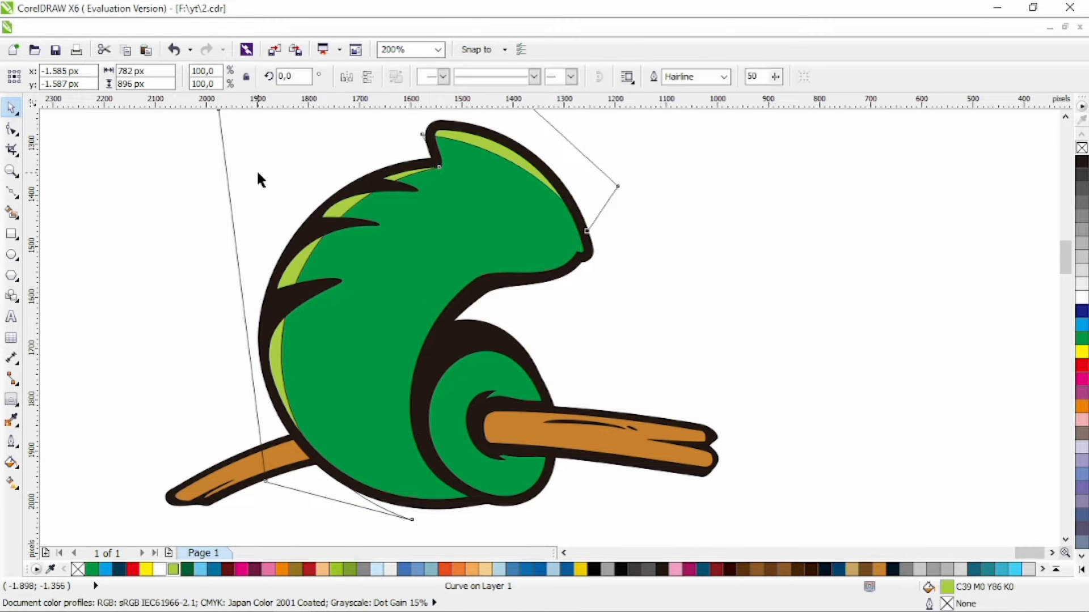
key("Delete")
- Reshape the inner edge of the light green highlight along the crest to make it thinner
left_click(9, 134)
scroll(478, 170, "up", 1)
left_click(474, 176)
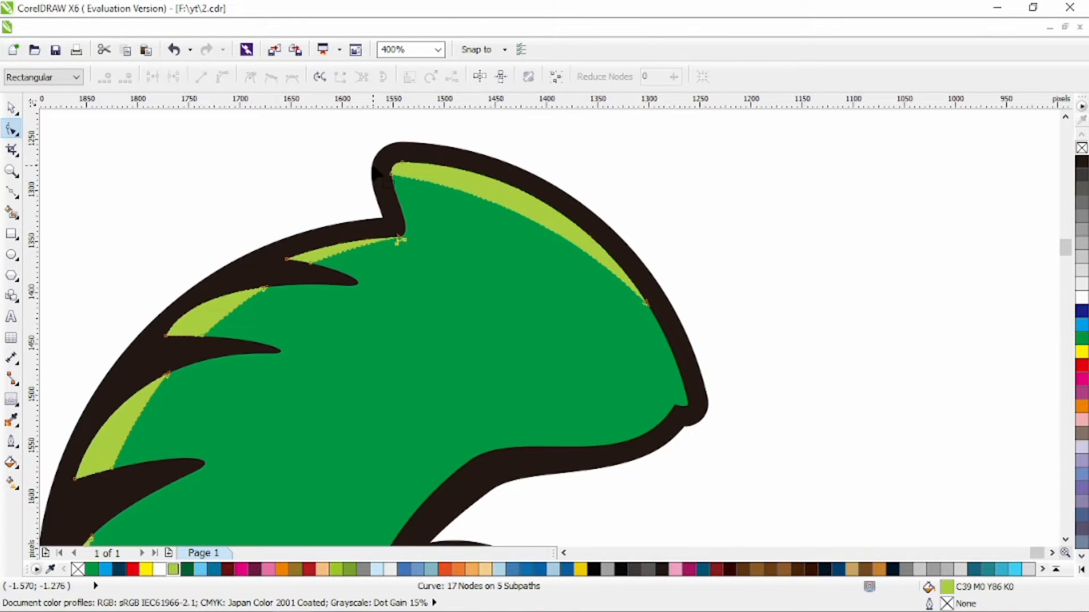
left_click(391, 175)
left_click_drag(487, 187, 511, 179)
- Delete the extra node at the highlight's tip beside the crest notch and adjust the curve there
scroll(584, 243, "up", 8)
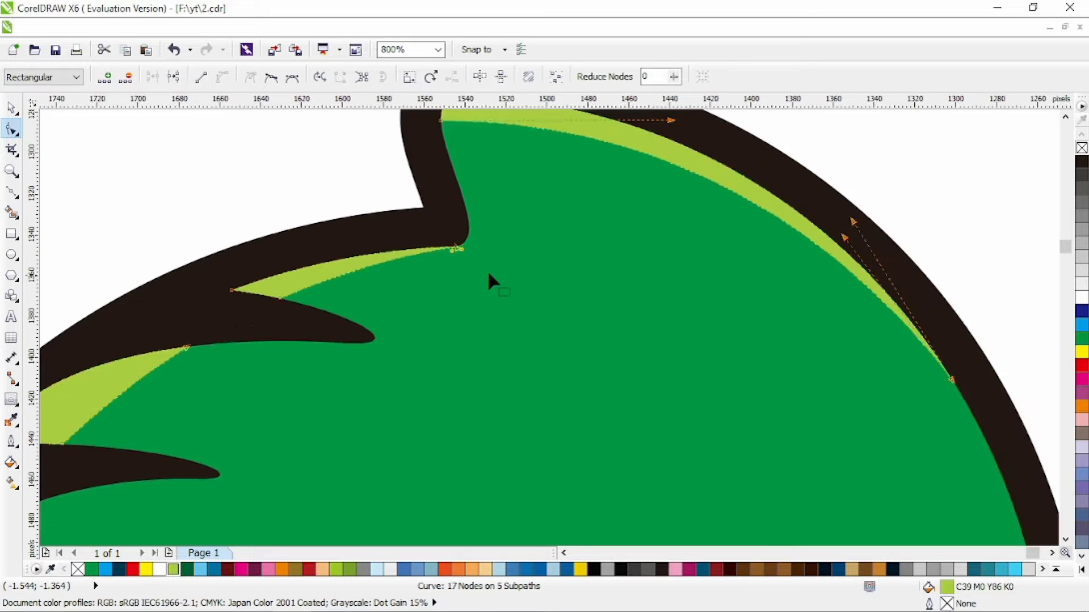
left_click(408, 254)
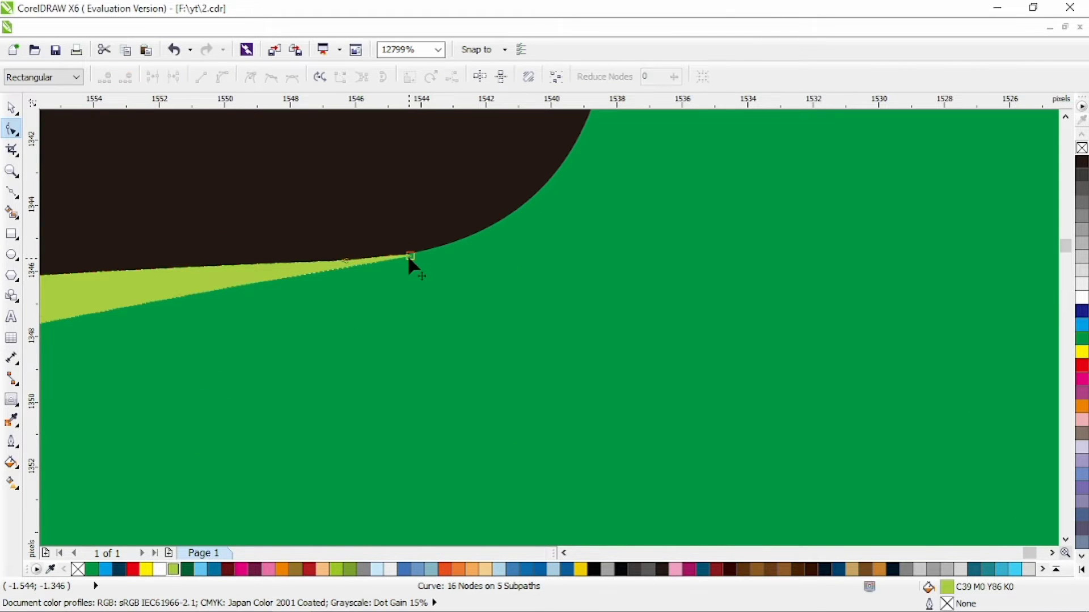
key("Delete")
scroll(468, 276, "down", 3)
left_click_drag(349, 304, 358, 308)
scroll(372, 292, "down", 3)
key("space")
scroll(579, 334, "down", 3)
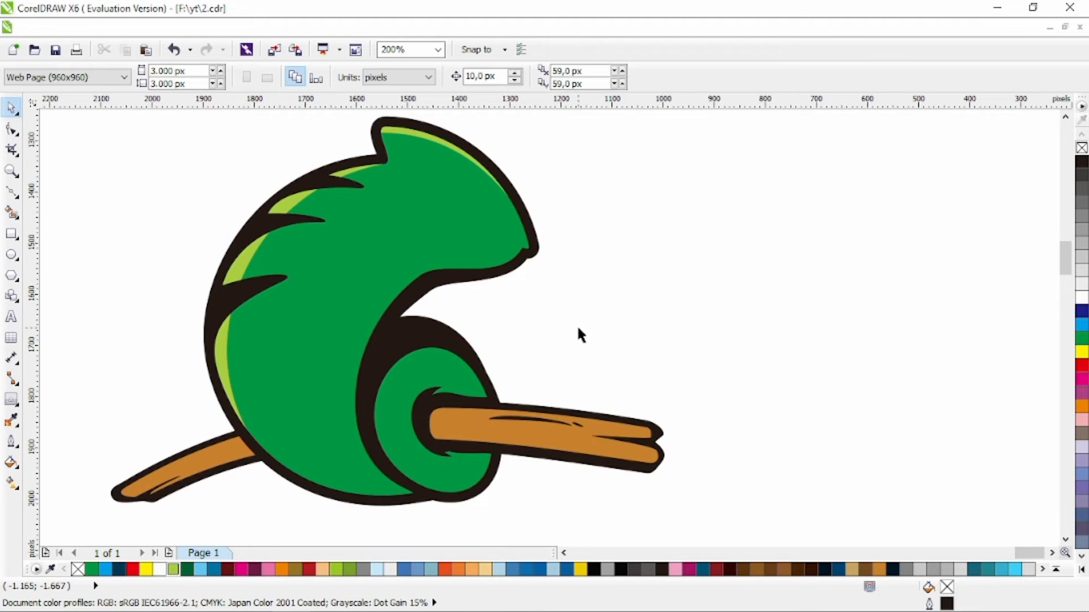
- Draw a closed straight-sided Bezier outline through the middle of the front and rear branch parts and around below them
key("space")
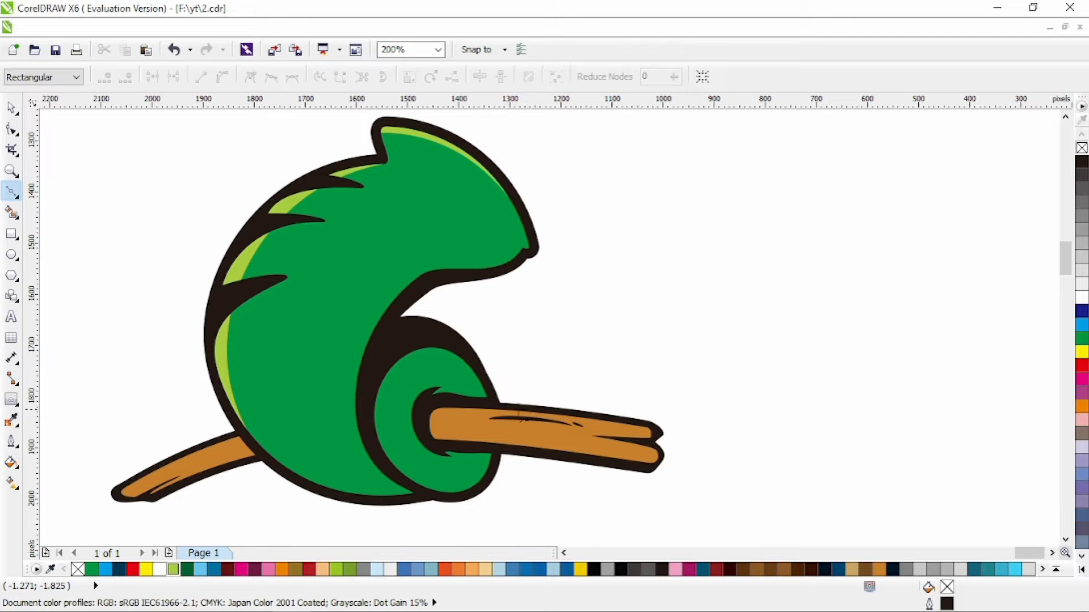
scroll(612, 471, "up", 1)
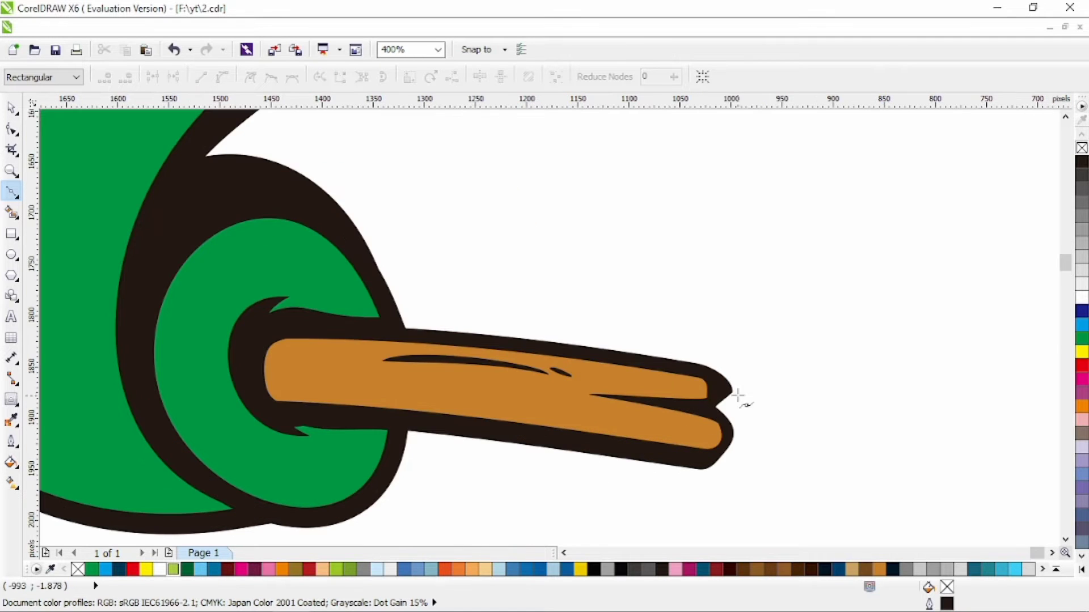
left_click(563, 393)
left_click(626, 420)
left_click(317, 380)
left_click(320, 305)
scroll(317, 308, "down", 2)
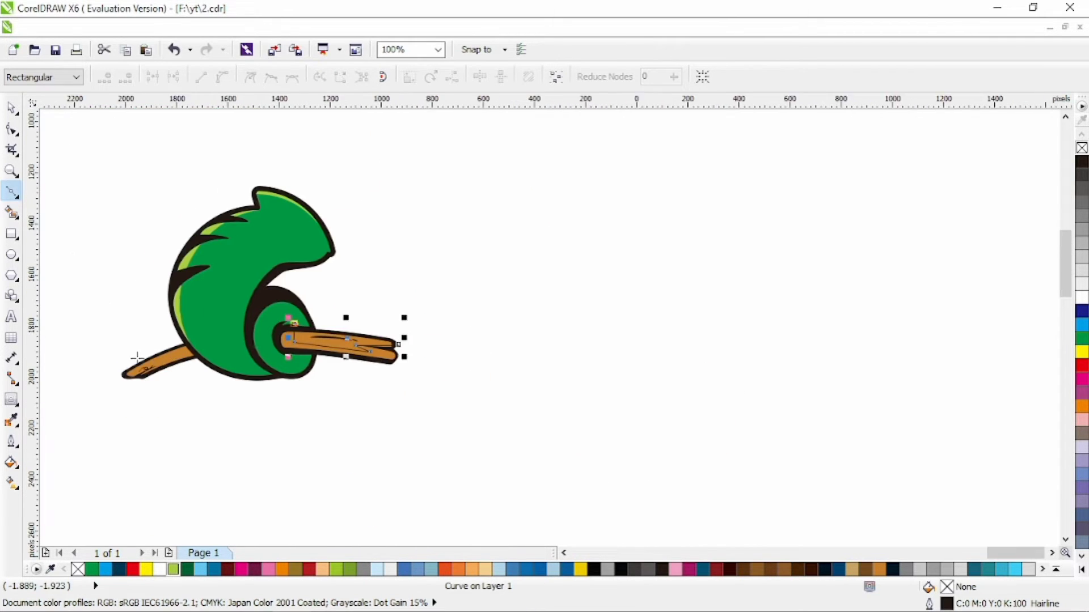
scroll(144, 358, "up", 1)
left_click(221, 313)
left_click(142, 413)
left_click(362, 436)
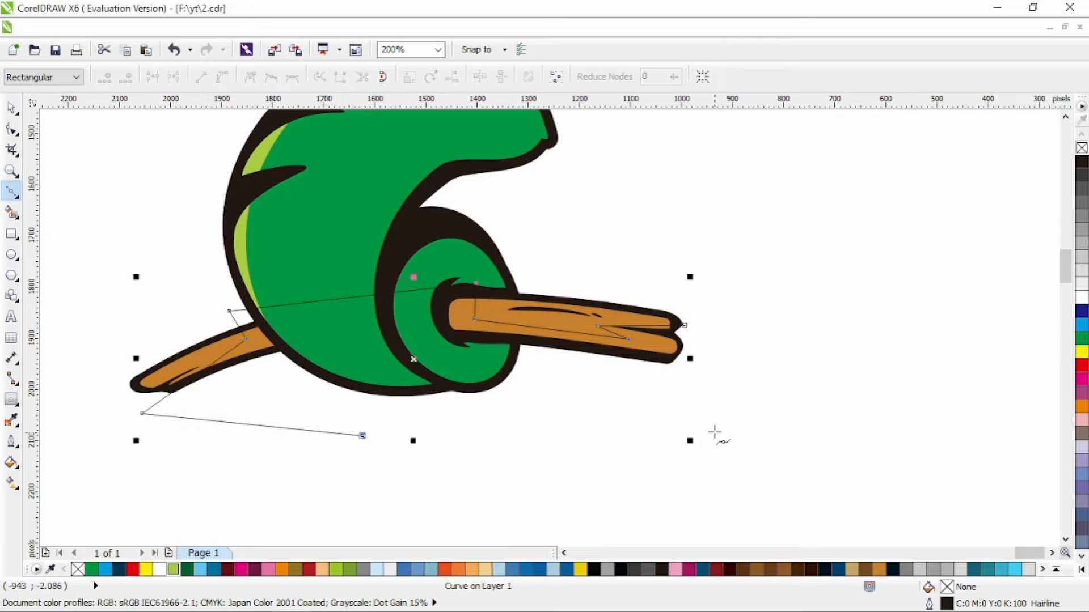
left_click(718, 420)
left_click(686, 327)
- Smooth the branch shading outline's nodes near the front branch's fork and adjust their handles into a narrow point
key("F10")
scroll(507, 308, "up", 1)
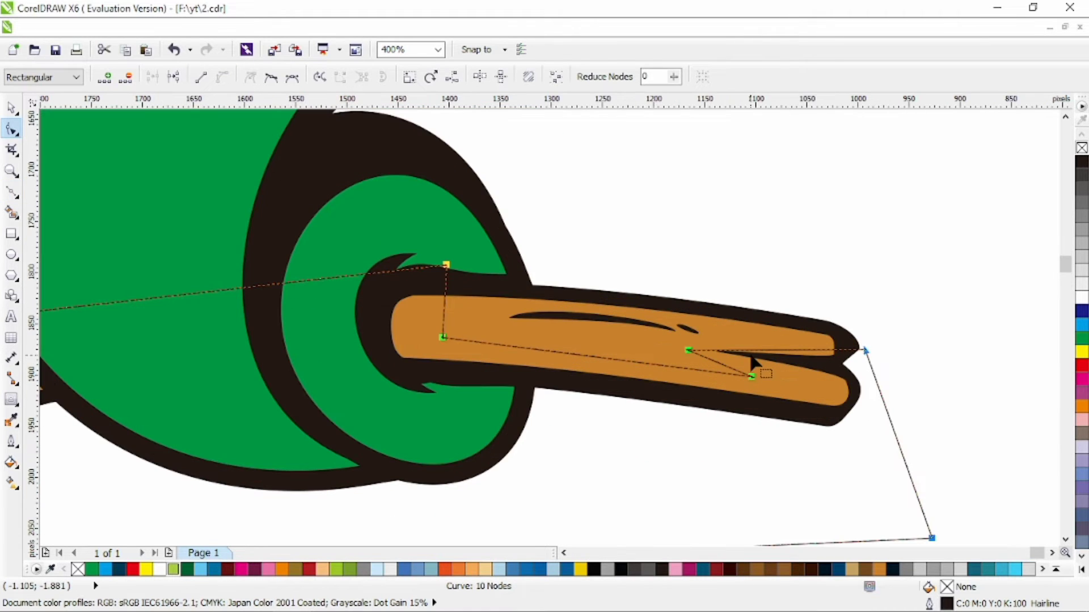
left_click_drag(770, 388, 669, 347)
left_click(275, 81)
left_click(679, 351)
left_click_drag(746, 335, 767, 369)
left_click_drag(688, 351, 694, 348)
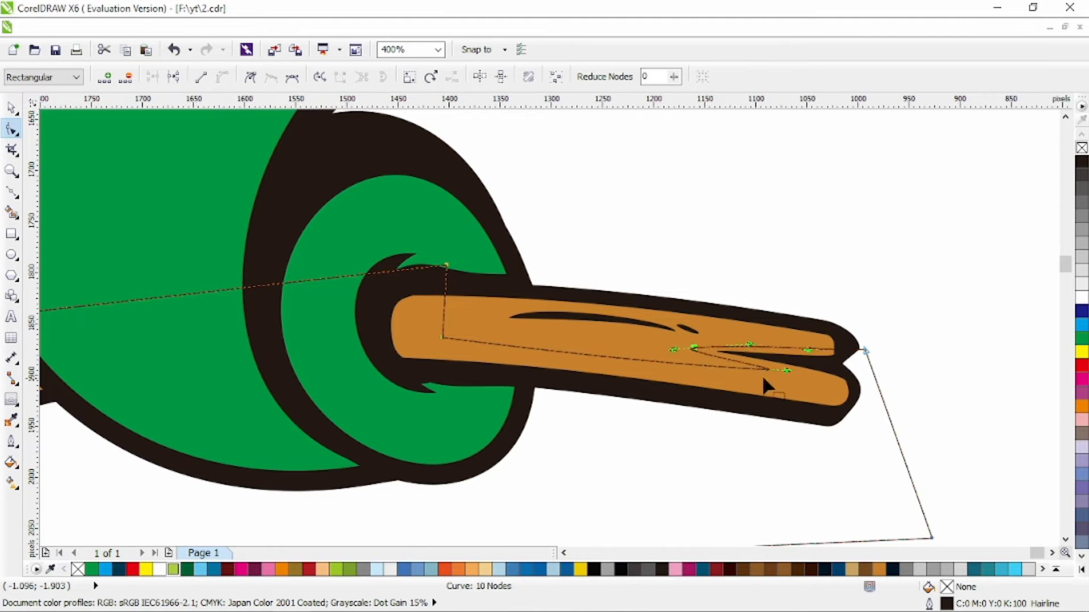
- Curve the shading outline around the front branch's inner end and along the branch's middle
left_click_drag(421, 317, 412, 339)
left_click(443, 338)
left_click_drag(426, 290, 415, 281)
mouse_move(441, 340)
left_mouse_down()
mouse_move(418, 346)
mouse_move(439, 343)
left_mouse_up()
scroll(442, 342, "down", 2)
scroll(473, 334, "up", 2)
left_click_drag(513, 366, 518, 351)
scroll(598, 382, "down", 2)
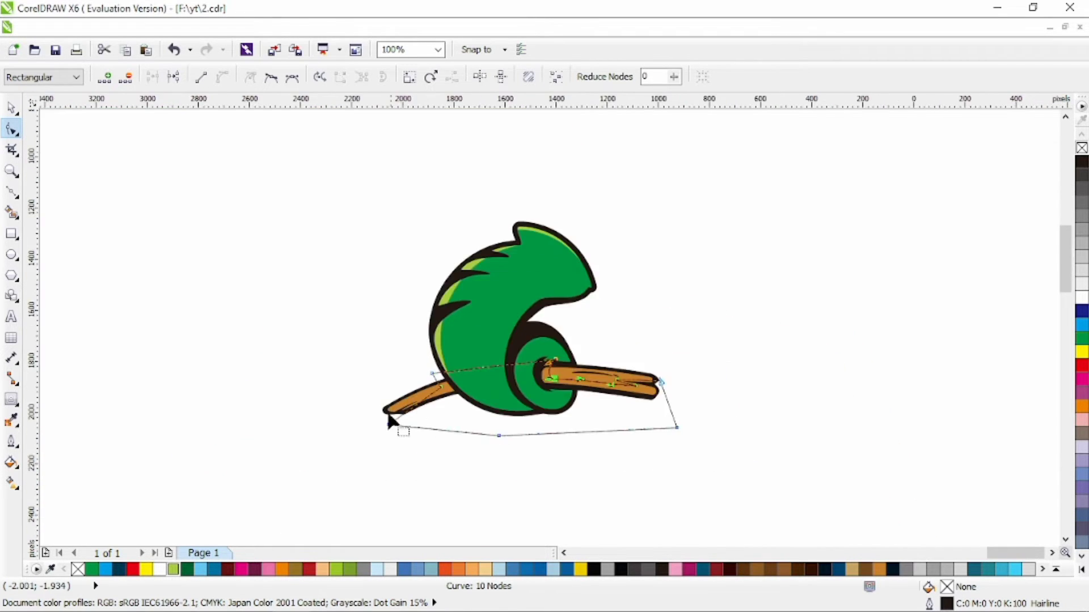
- Bend the shading outline's segments and adjust its inner node on the rear branch
scroll(391, 413, "up", 2)
left_click_drag(480, 388, 457, 381)
left_click_drag(584, 314, 592, 314)
left_click_drag(580, 295, 550, 279)
- Intersect the shading outline with the brown branch, fill the result dark brown, and delete the outline
left_click(15, 110)
scroll(412, 238, "down", 1)
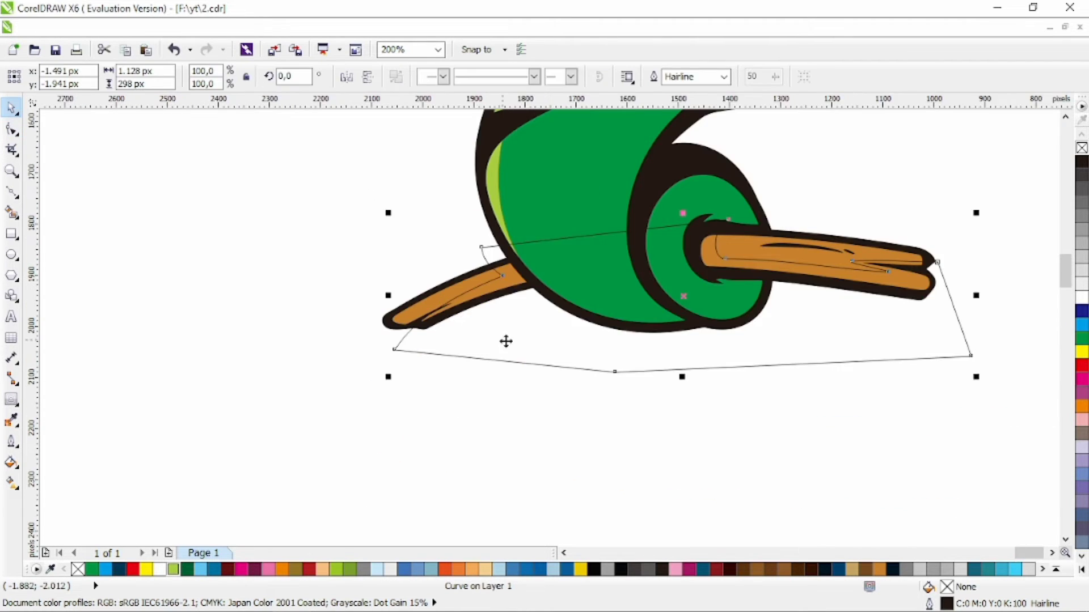
scroll(431, 313, "right", 1)
left_click(355, 314, "shift")
left_click(522, 77)
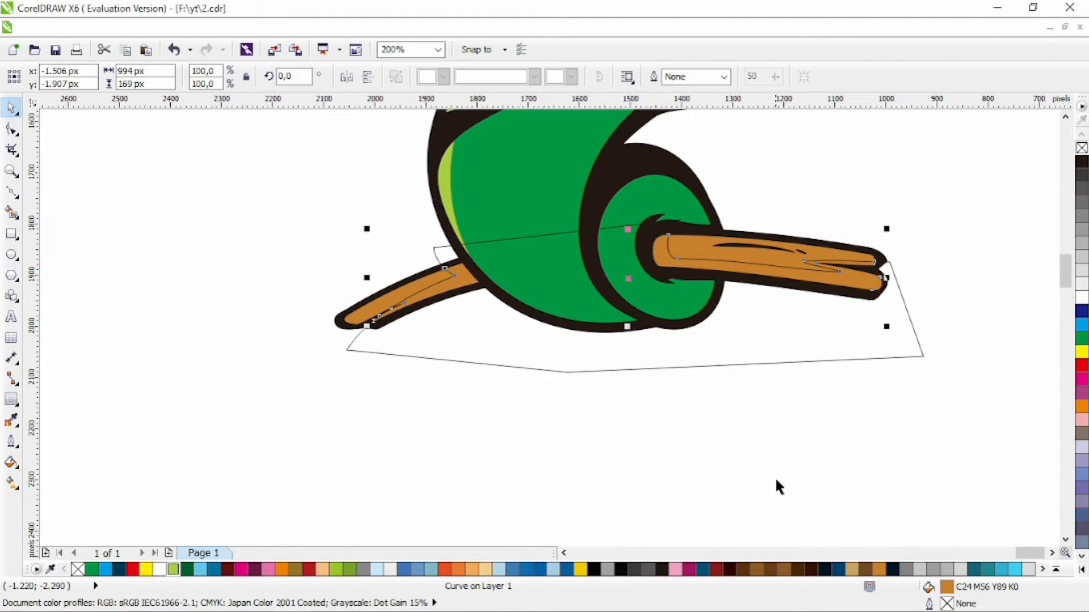
left_click(864, 571)
left_click(776, 363)
key("Delete")
scroll(707, 354, "right", 1)
scroll(708, 353, "up", 3)
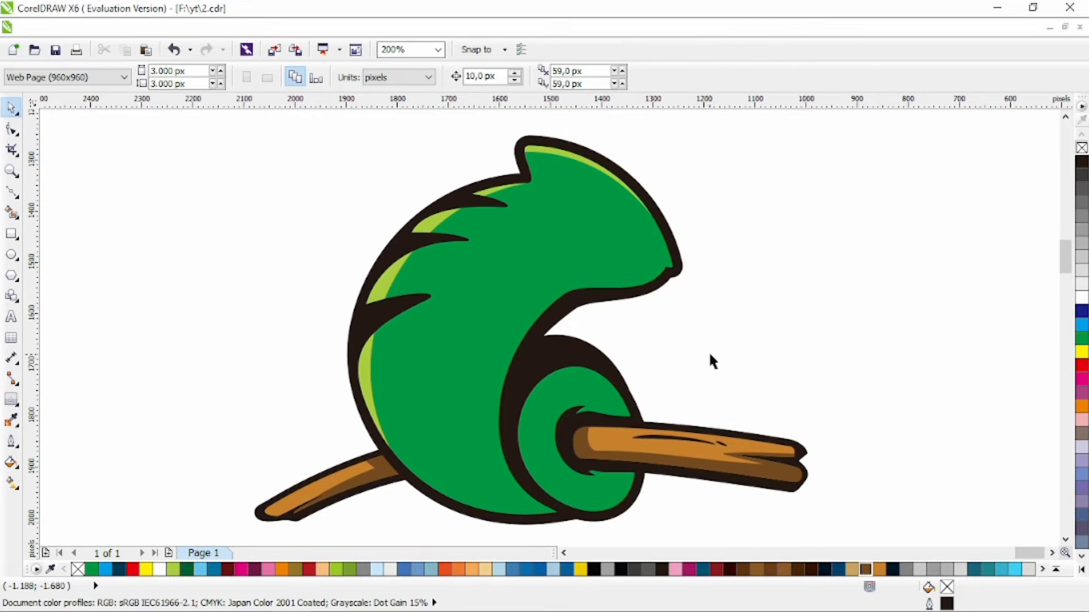
- Draw a closed two-node Bezier curve from the belly's lowest point to the head's underside and bow its inner side into the green body
scroll(709, 360, "right", 1)
scroll(688, 366, "down", 1)
key("F10")
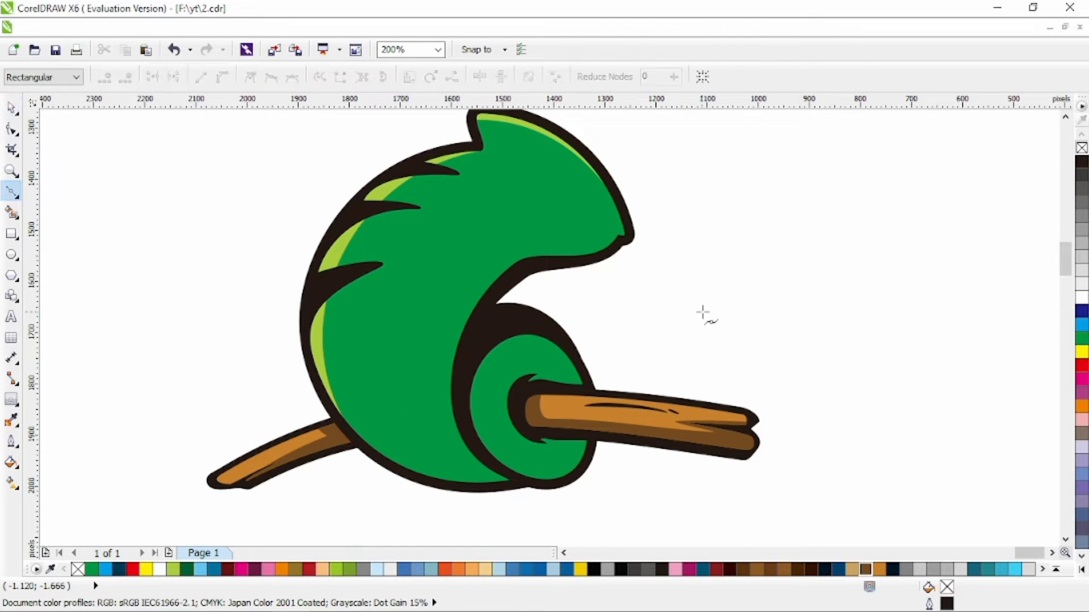
left_click(516, 485)
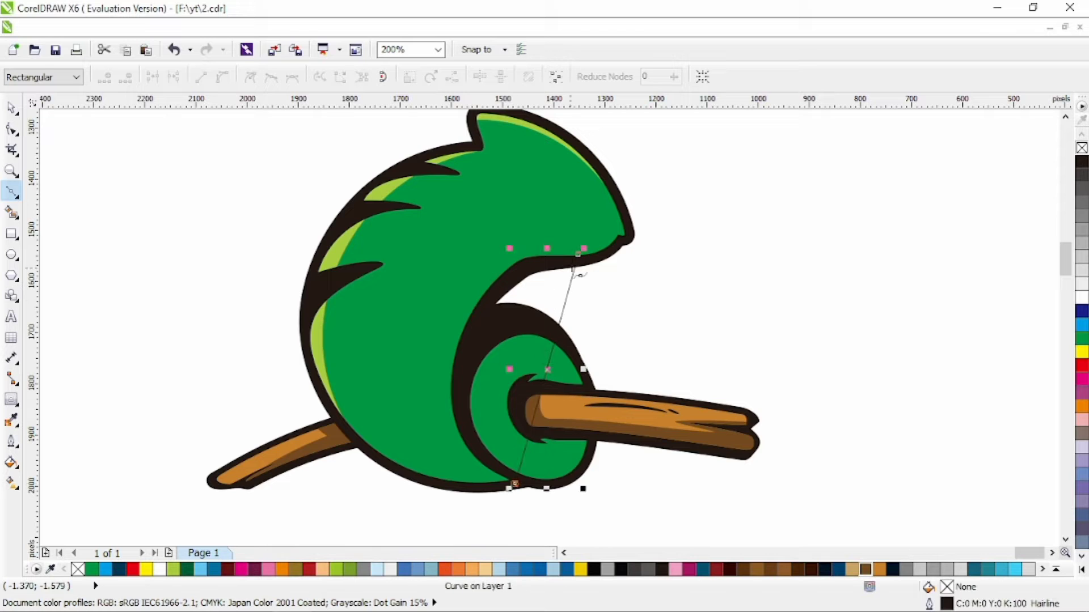
key("F10")
left_click_drag(546, 397, 507, 385)
left_click_drag(348, 352, 377, 449)
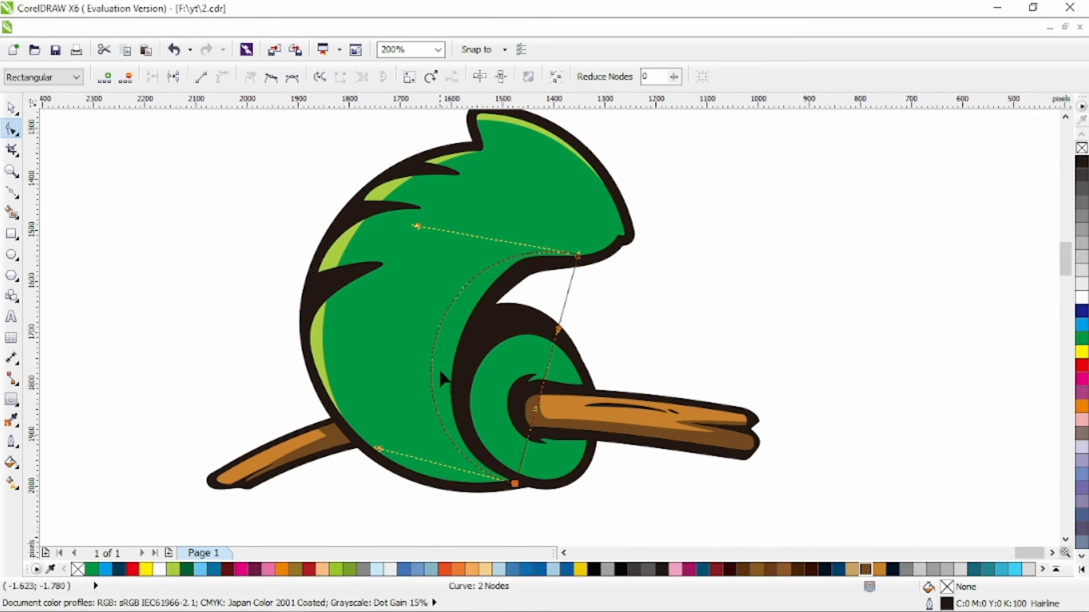
- Widen the belly shading outline's curved inner side, add a node at its middle, and flatten the curve beneath the head
left_click_drag(431, 356, 422, 358)
left_click_drag(515, 485, 522, 481)
left_click_drag(380, 449, 341, 481)
left_click_drag(406, 227, 401, 202)
double_click(425, 319)
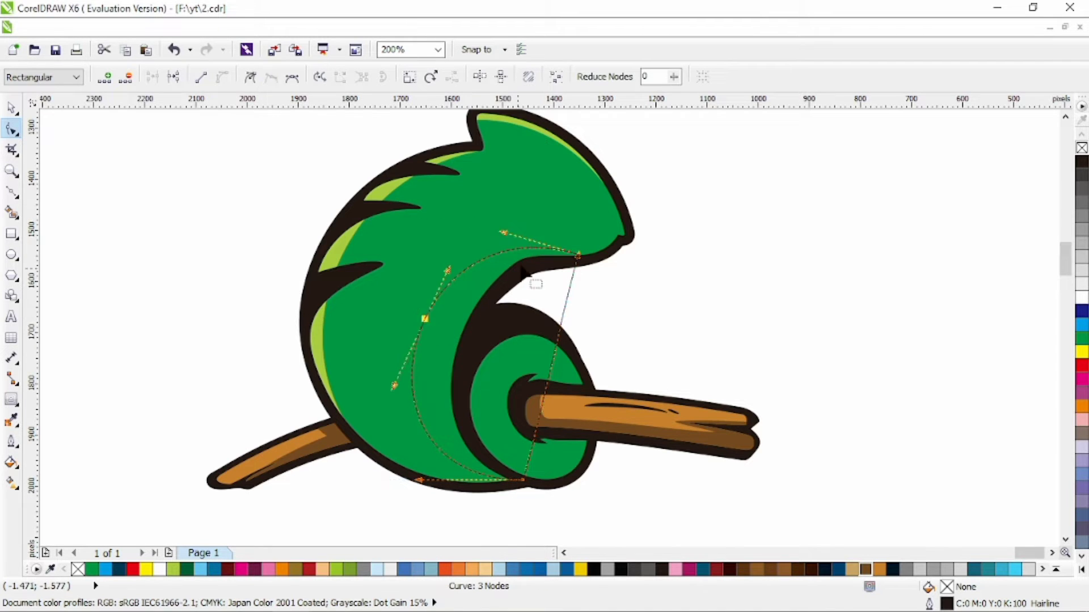
left_click_drag(499, 236, 462, 242)
left_click(390, 391)
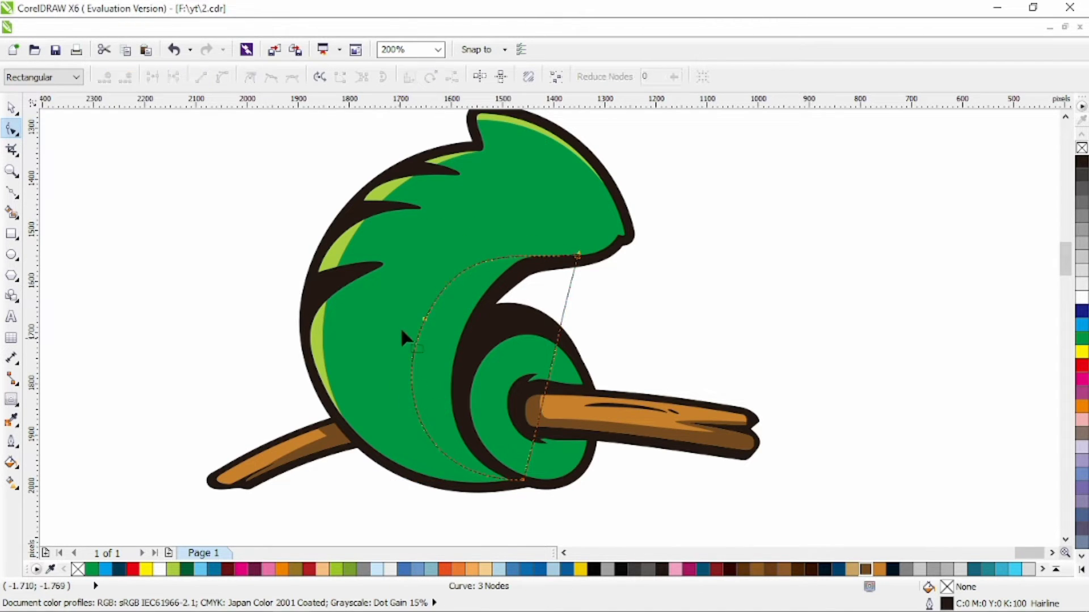
- Adjust the belly shading outline's middle and end nodes and their handles so it follows the black inner contour more closely
left_click(424, 319)
left_click_drag(393, 386, 403, 367)
left_click_drag(419, 480, 426, 475)
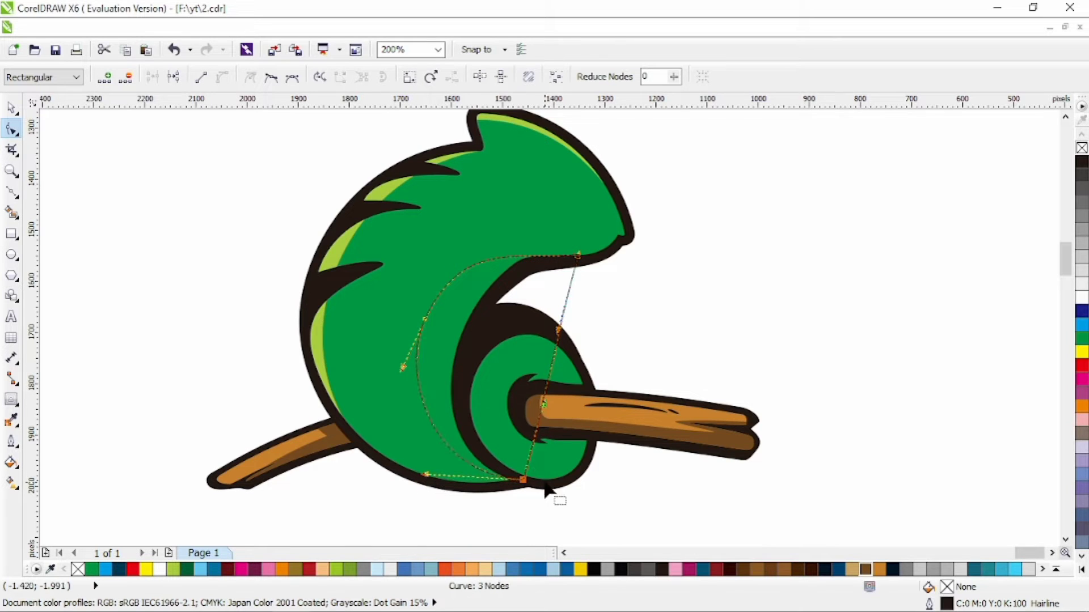
left_click_drag(522, 480, 533, 486)
left_click_drag(425, 318, 435, 329)
left_click_drag(514, 261, 513, 255)
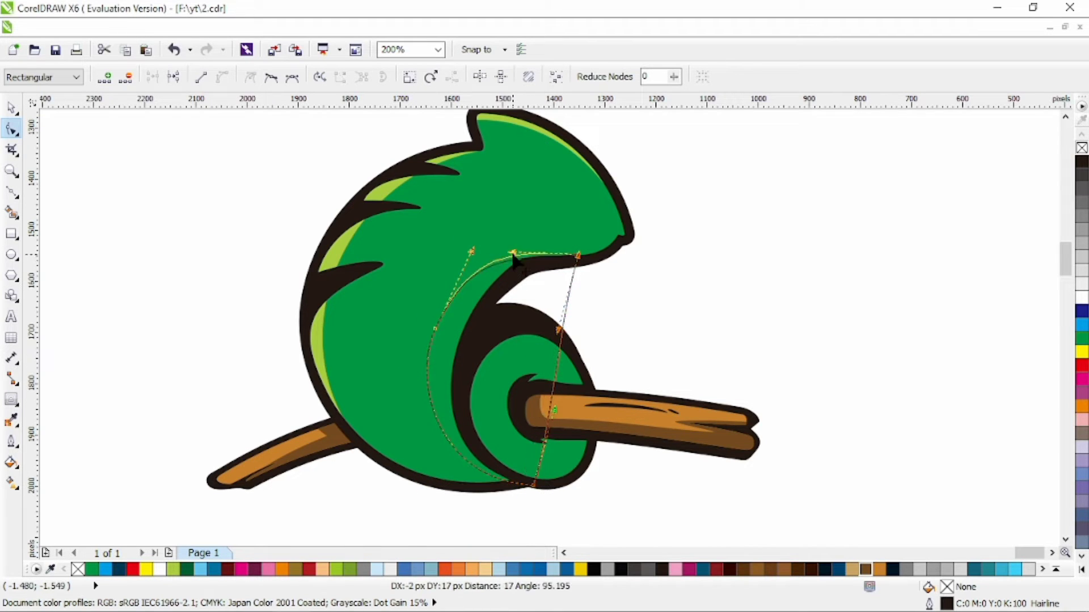
left_click_drag(582, 259, 592, 254)
left_click_drag(535, 245, 461, 255)
left_click_drag(435, 328, 440, 332)
- Intersect the shading outline with the green body, fill the result dark green, and delete the outline
left_click(11, 108)
left_click(522, 202, "shift")
left_click(535, 76)
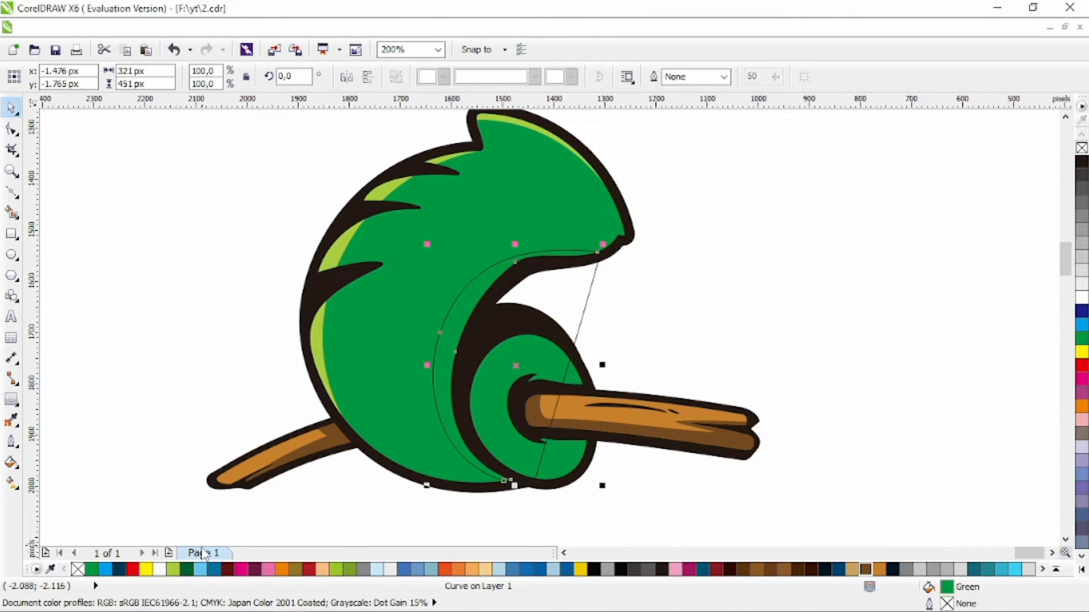
left_click(187, 569)
left_click(646, 299)
- Draw a closed two-node Bezier crescent along the belly shading's outer edge and bow both sides into a thin pointed sliver
left_click(12, 193)
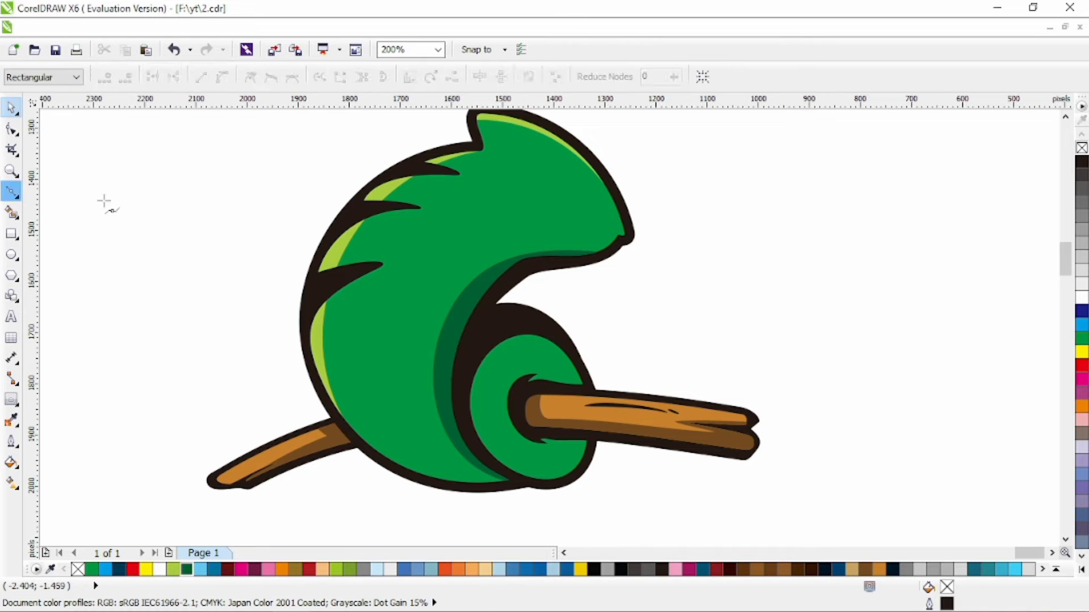
scroll(461, 306, "up", 1)
left_click(395, 519)
left_click(524, 198)
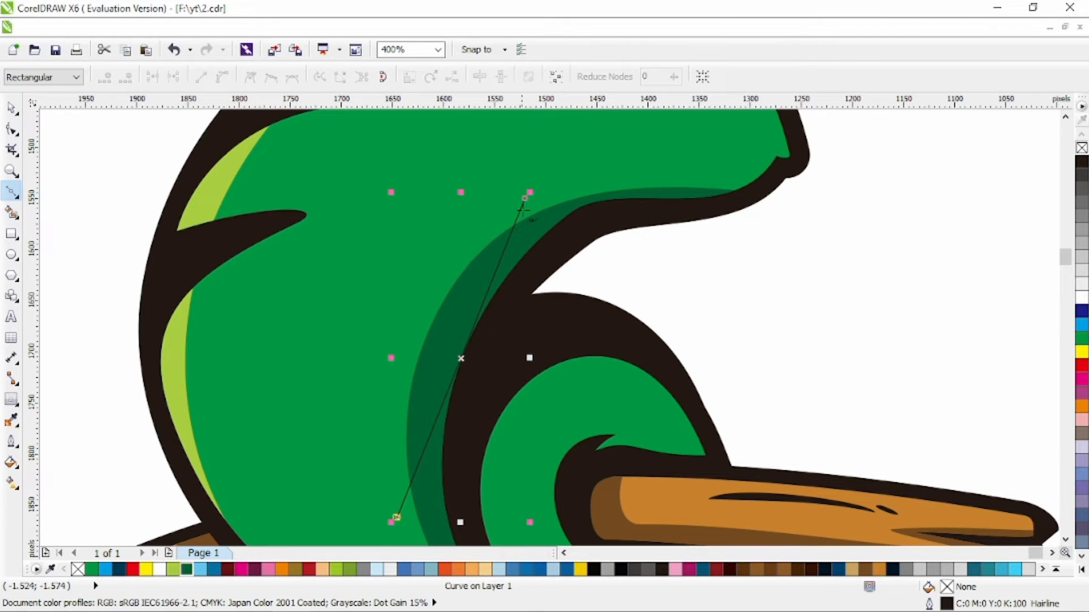
key("F10")
left_click_drag(462, 360, 429, 353)
scroll(430, 353, "down", 1)
left_click_drag(396, 502, 406, 513)
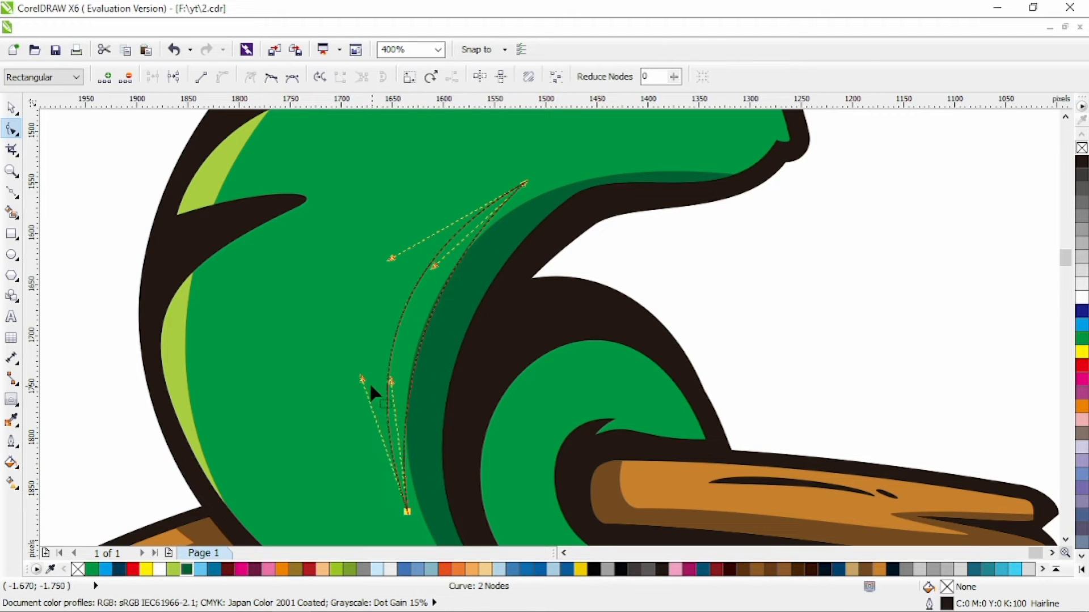
left_click_drag(365, 382, 354, 389)
left_click_drag(525, 183, 550, 173)
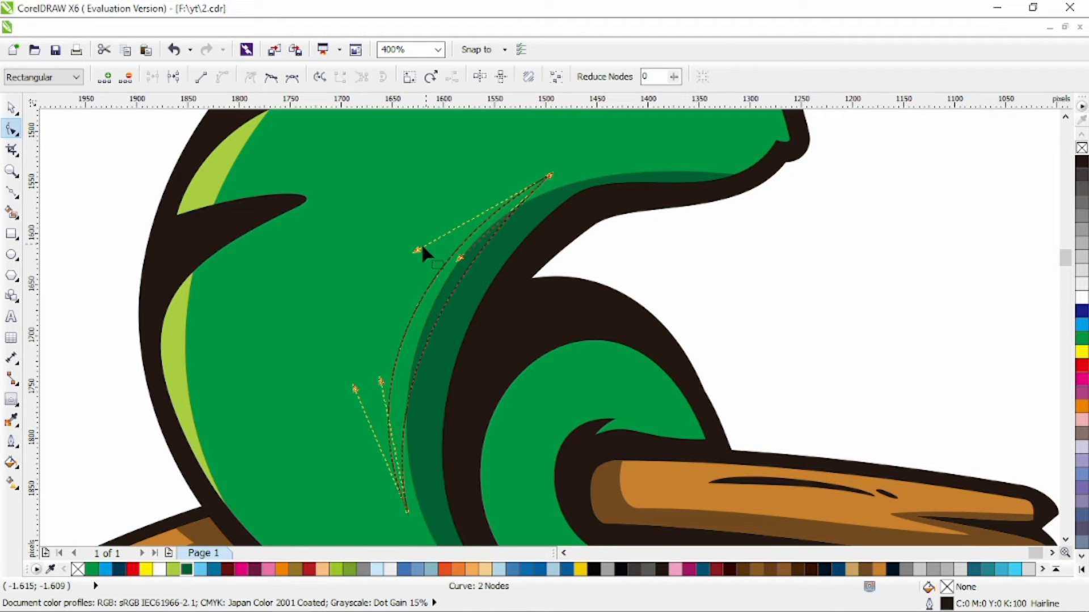
left_click_drag(459, 260, 455, 234)
- Remove the crescent's outline and fill it dark green
left_click(12, 112)
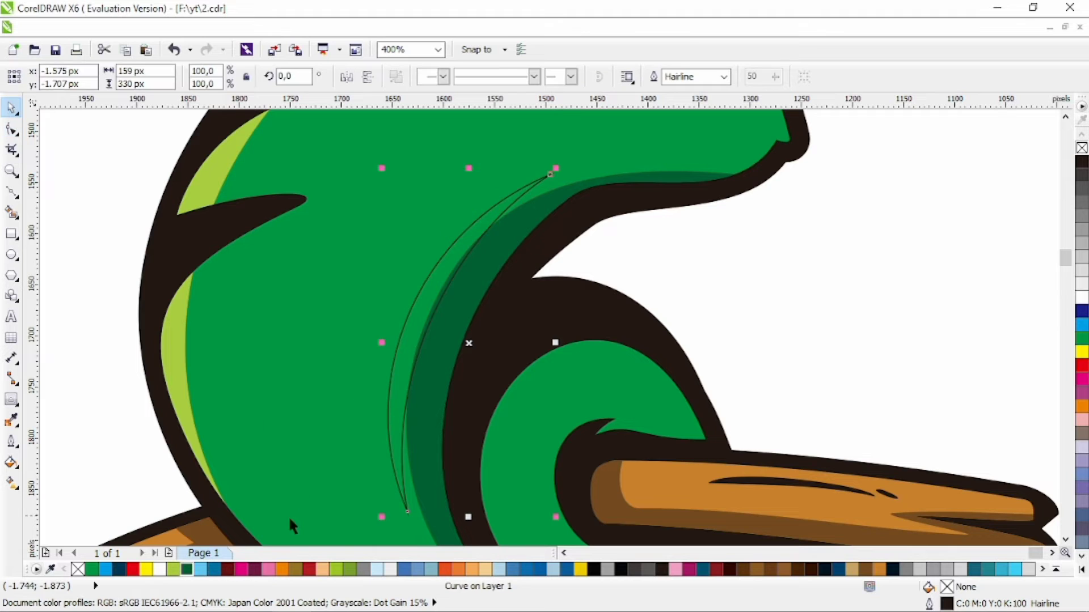
right_click(78, 569)
left_click(187, 569)
scroll(260, 357, "down", 1)
left_click(558, 295)
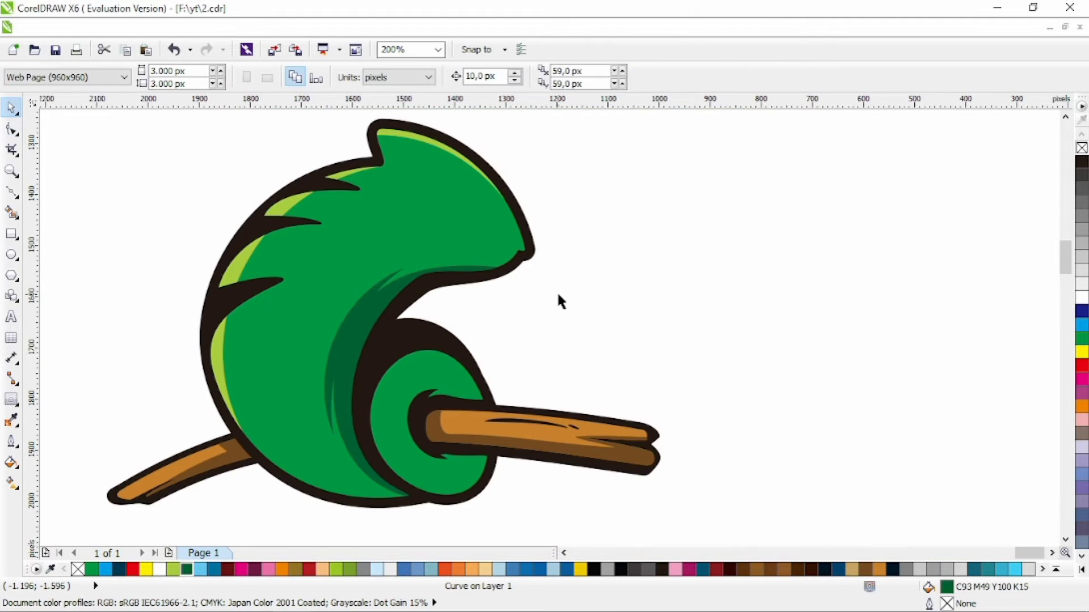
- Draw a closed Bezier outline over the left part of the small green oval, convert it to curves, and bow its edge through the oval
scroll(491, 343, "down", 1)
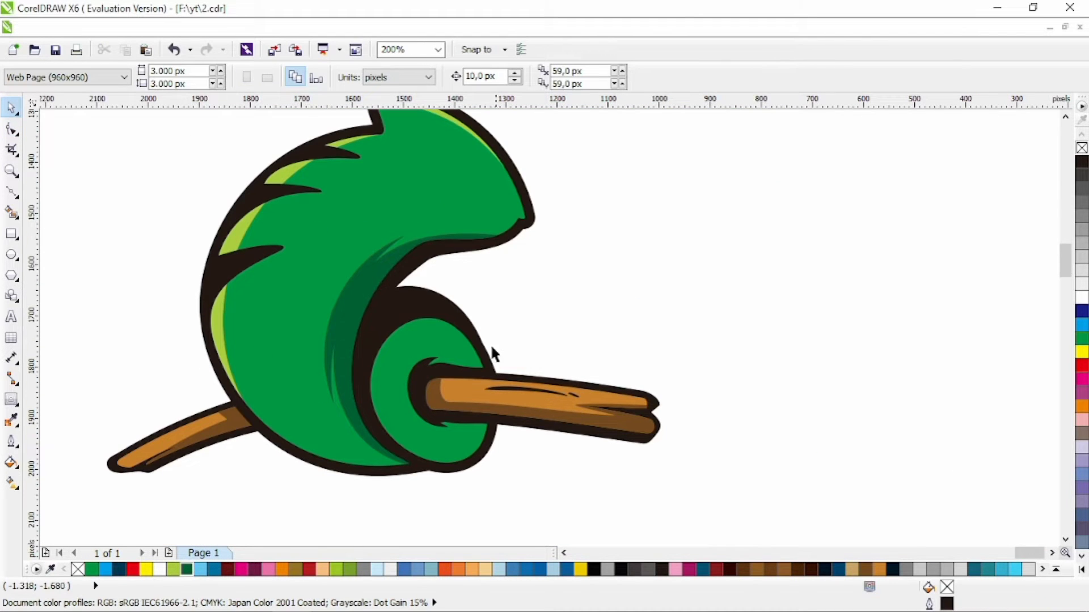
left_click(11, 192)
double_click(442, 486)
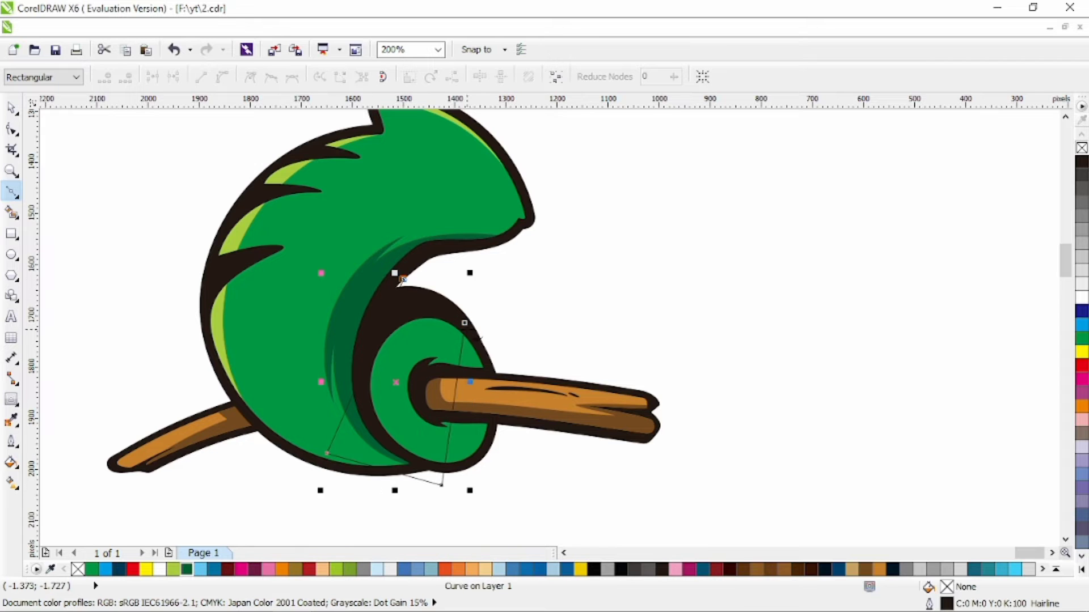
key("F10")
left_click(218, 80)
scroll(442, 428, "up", 1)
left_click_drag(454, 417, 322, 343)
left_click_drag(530, 180, 444, 235)
left_click_drag(333, 254, 213, 394)
left_click_drag(344, 287, 339, 286)
- Intersect the outline with the small green oval, fill the resulting highlight light green, and delete the outline
key("space")
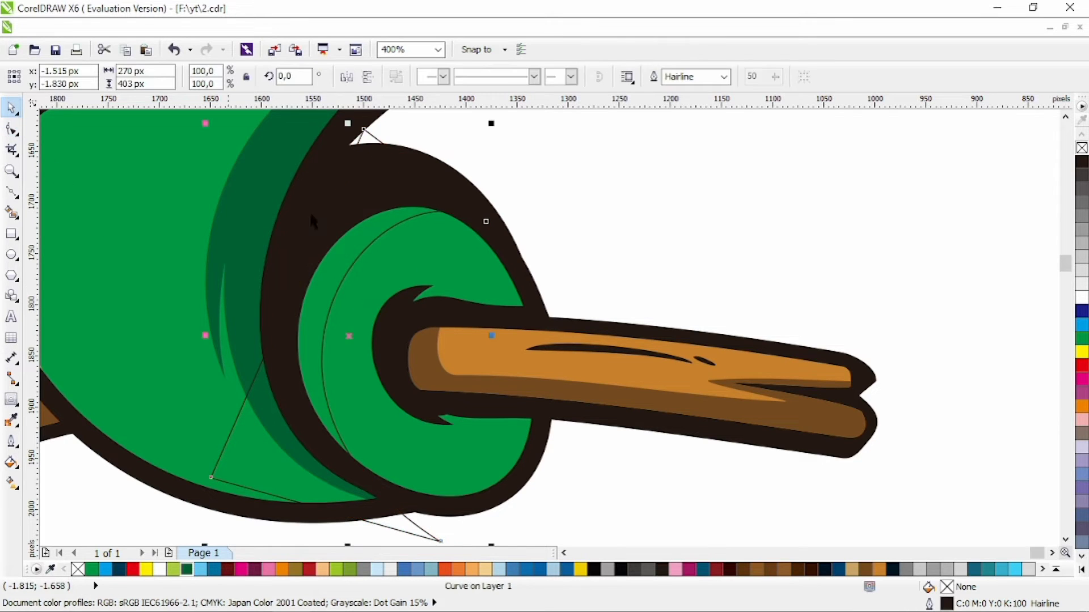
left_click(363, 238, "shift")
left_click(534, 77)
left_click(175, 569)
left_click(402, 524)
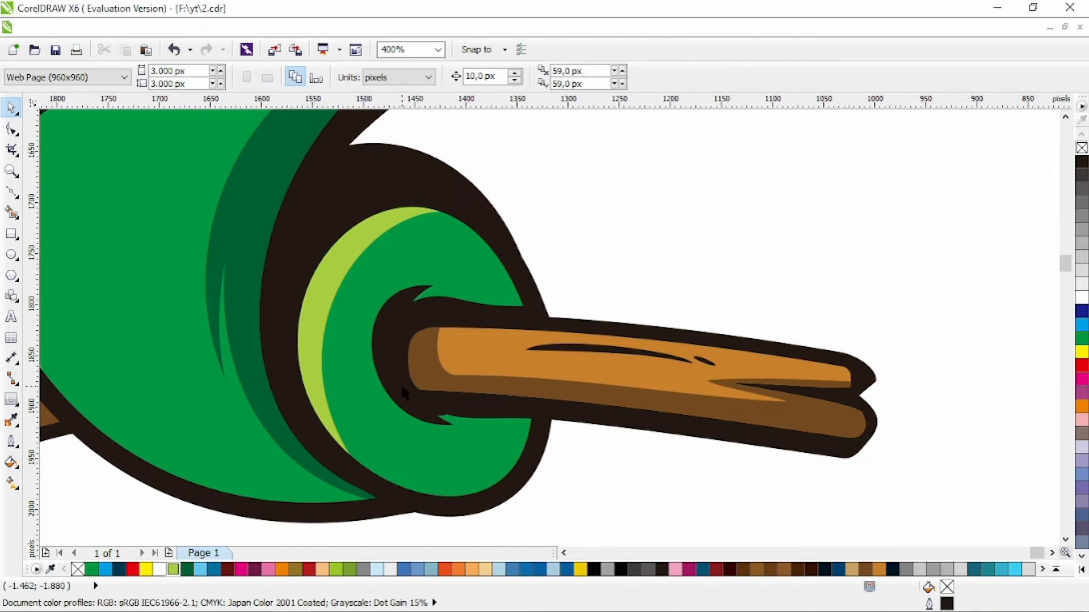
- Draw a closed five-node Bezier outline around the front branch's inner end on the small green oval
key("F10")
left_click(548, 296)
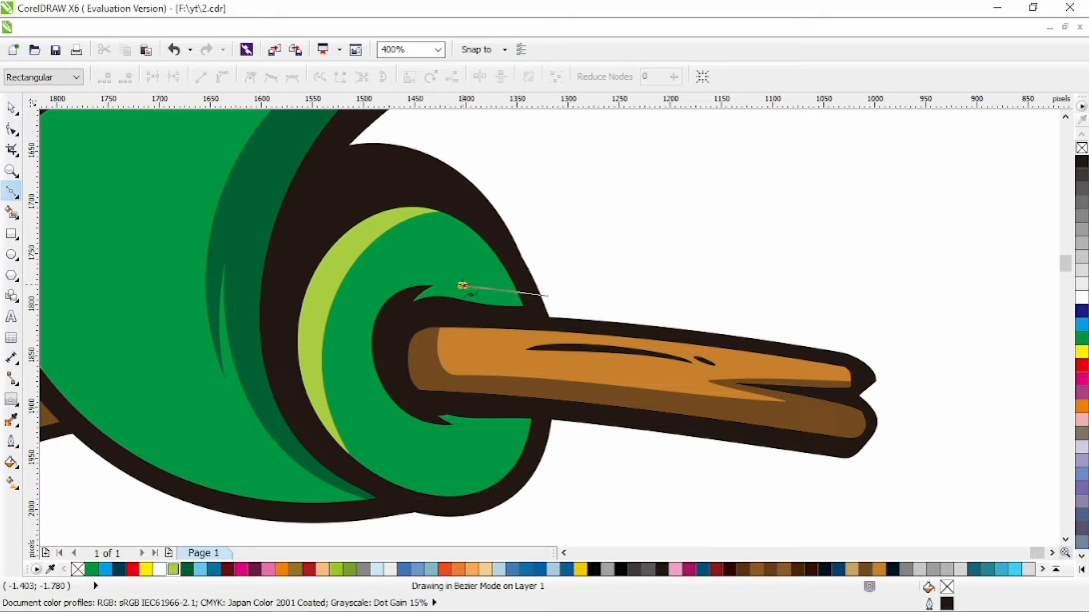
left_click(460, 285)
left_click(467, 457)
left_click(472, 434)
left_click(562, 440)
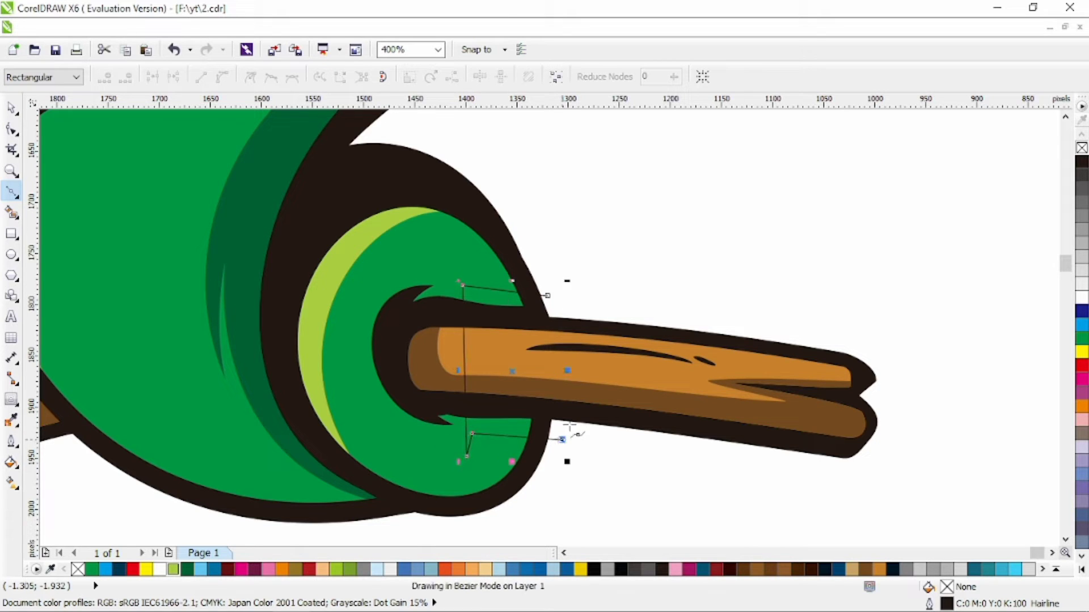
left_click(548, 296)
- Bow the new outline's inner side around the black contour of the branch end and extend its lower tip outward
key("F10")
left_click_drag(465, 361, 355, 350)
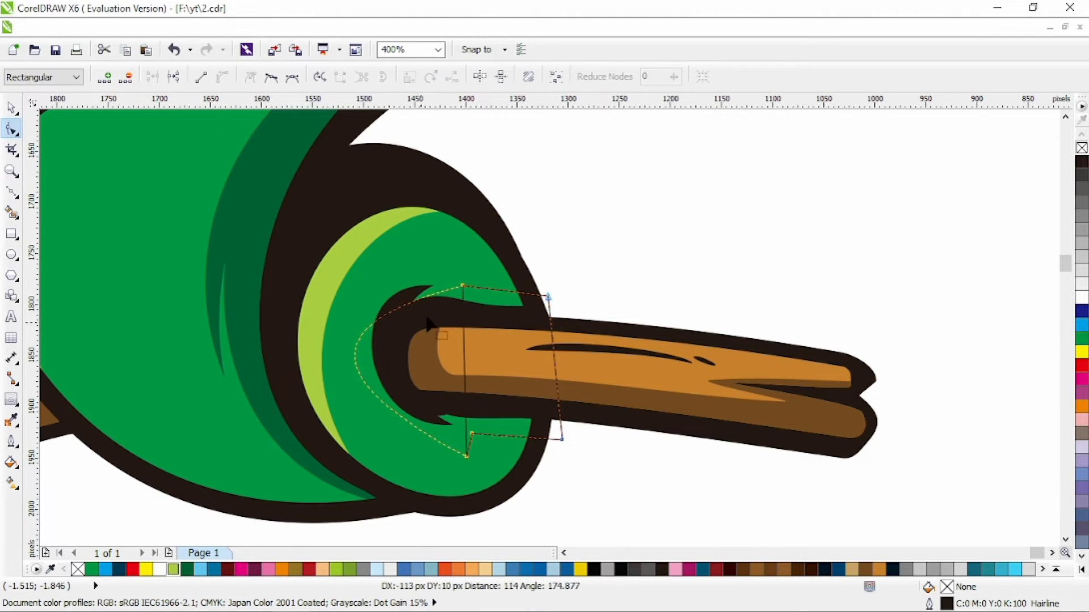
left_click_drag(304, 325, 355, 263)
left_click_drag(336, 388, 299, 419)
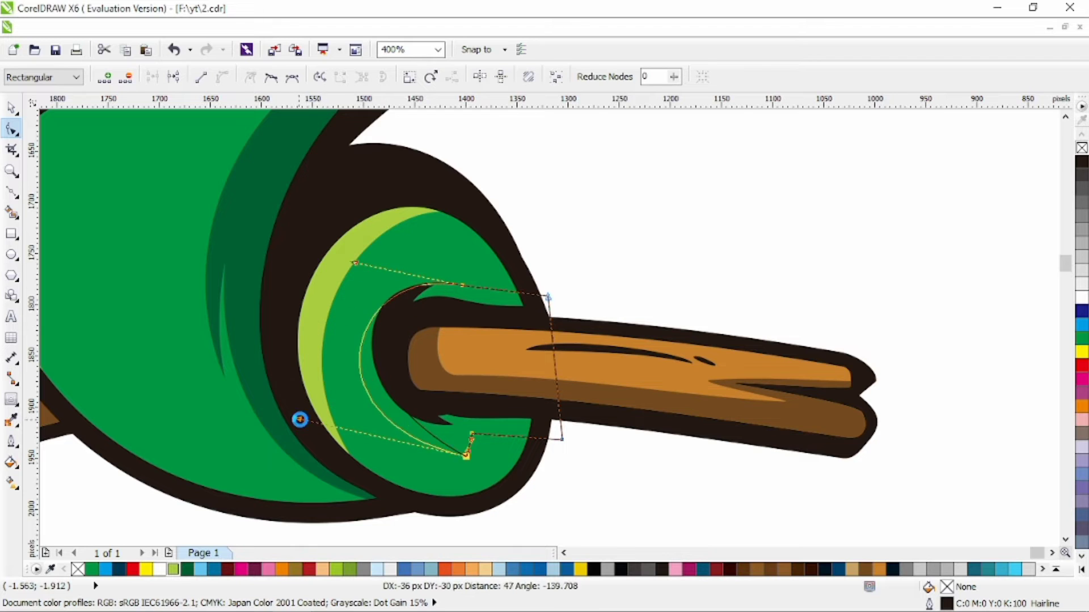
scroll(474, 448, "up", 1)
left_click_drag(460, 465, 489, 467)
- Refine the outline's lower notch and upper nodes so it runs just outside the black contour around the branch
key("s")
mouse_move(470, 419)
left_mouse_down()
mouse_move(447, 418)
mouse_move(460, 433)
left_mouse_up()
scroll(519, 422, "down", 1)
scroll(488, 269, "up", 1)
left_click_drag(493, 266, 492, 273)
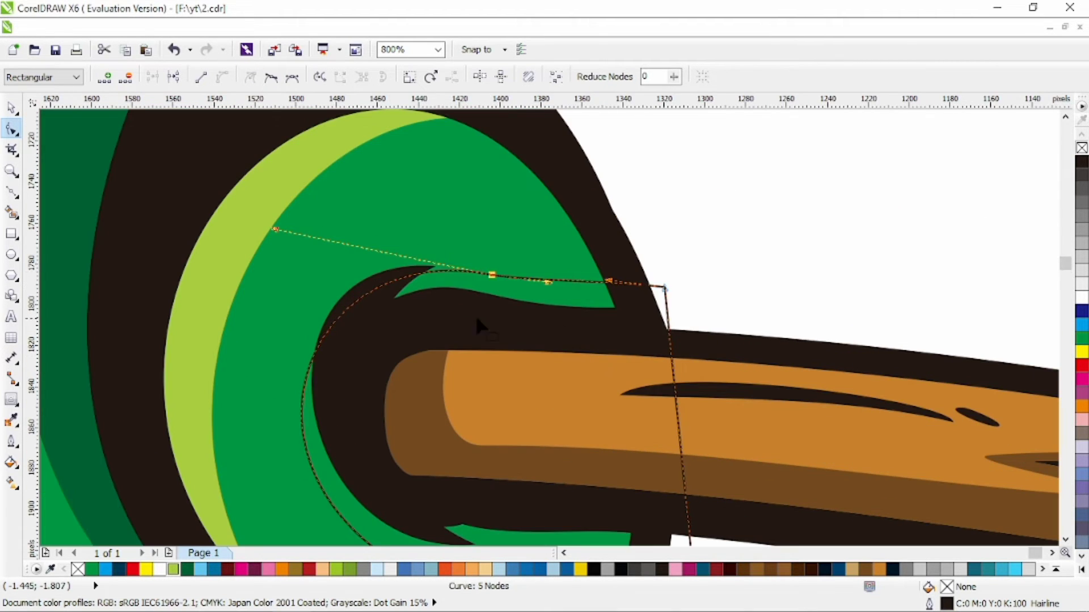
left_click_drag(664, 288, 670, 287)
scroll(671, 290, "down", 1)
- Intersect the branch-end outline with the small green oval, fill the result dark green, and delete the outline
left_click(14, 108)
left_click(558, 238, "shift")
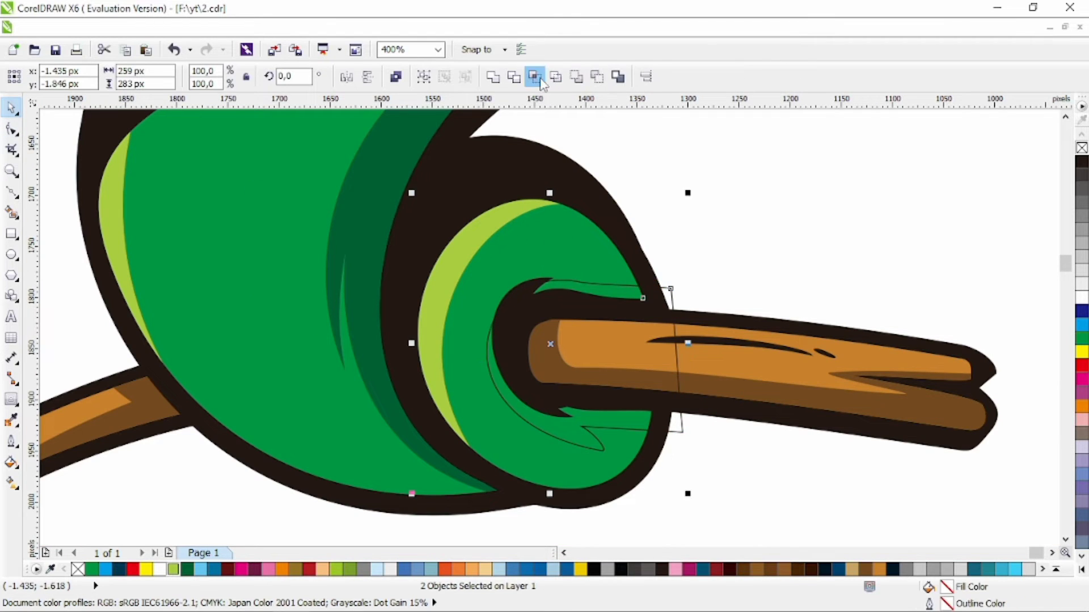
left_click(530, 75)
left_click(186, 569)
key("Escape")
scroll(579, 400, "down", 1)
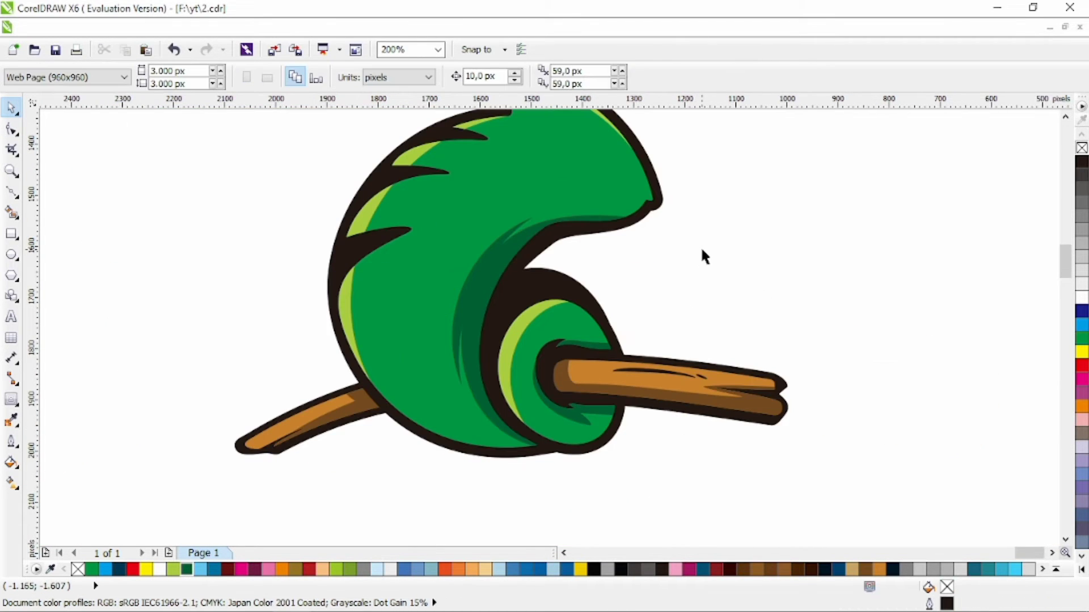
key("alt+Up")
key("alt+Up")
key("alt+Up")
key("alt+Up")
key("alt+Right")
key("alt+Up")
key("alt+Up")
key("F7")
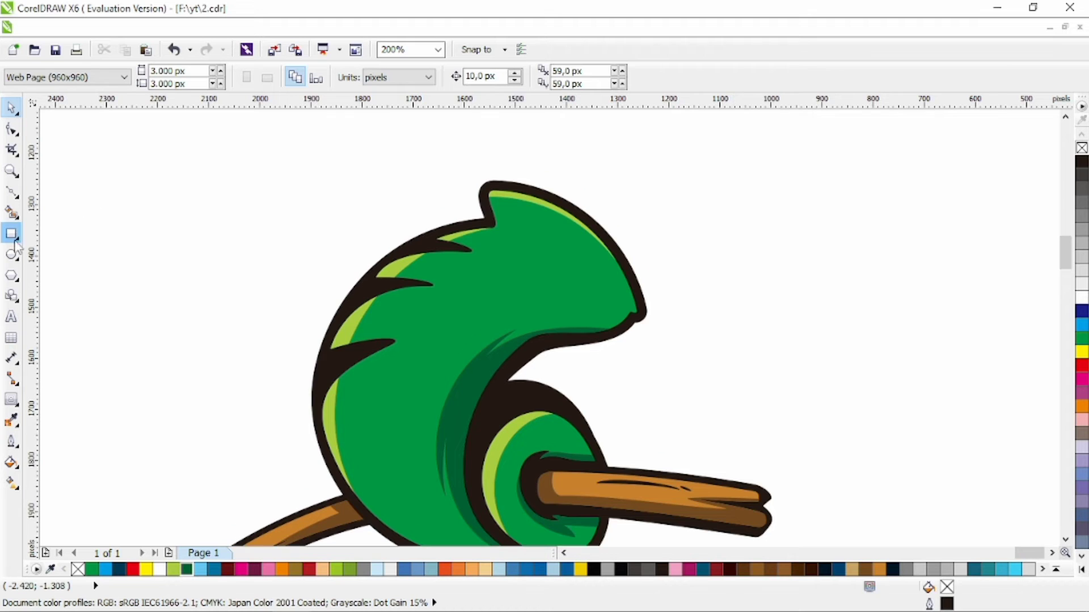
scroll(611, 296, "down", 1)
scroll(593, 319, "up", 1)
scroll(593, 319, "down", 1)
key("F5")
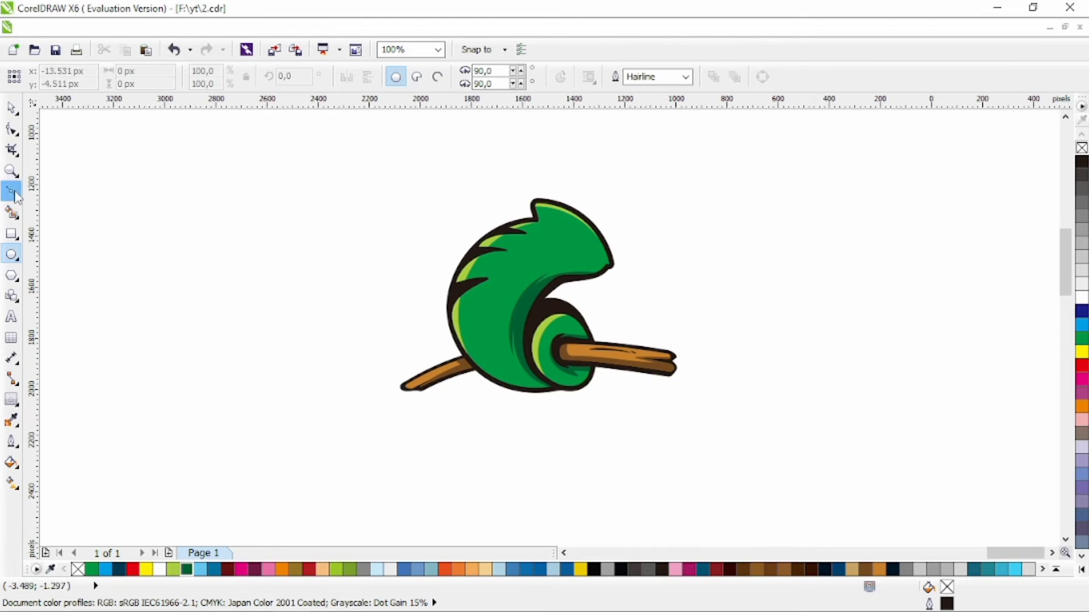
- Draw a closed two-node Bezier leaf shape above the rear branch, bow its sides, and set its base node on the branch
scroll(597, 357, "up", 2)
scroll(588, 329, "down", 1)
scroll(284, 361, "up", 1)
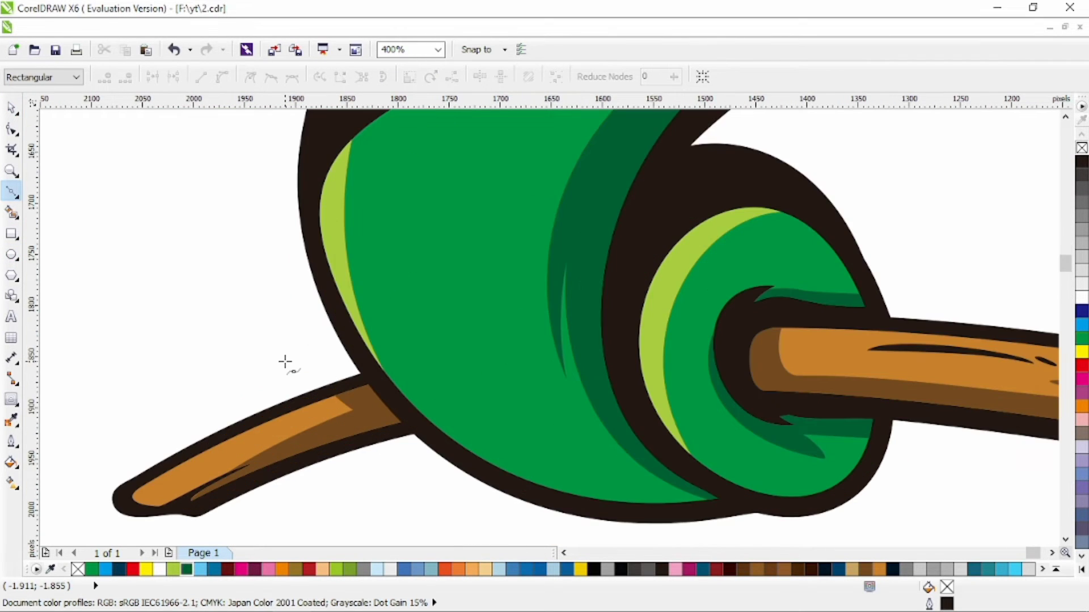
left_click(164, 293)
key("F10")
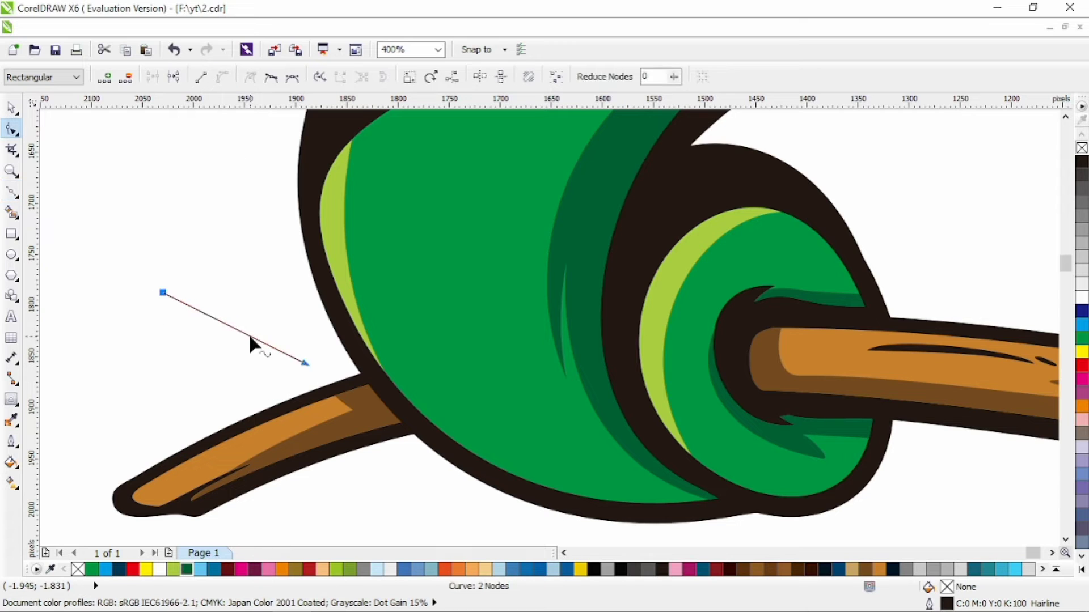
left_click_drag(249, 336, 226, 369)
left_click_drag(307, 363, 343, 404)
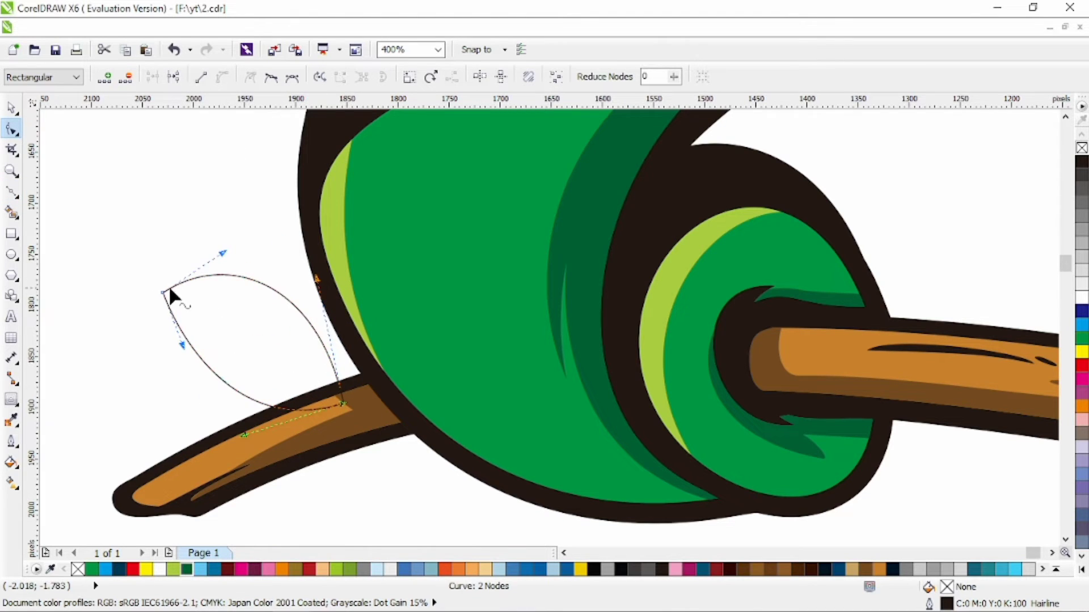
- Shorten the leaf outline to about 139 px wide by 73 px high and refine its tip, base, and side curves
left_click_drag(163, 292, 200, 349)
left_click_drag(259, 310, 251, 335)
left_click_drag(220, 402, 233, 380)
left_click_drag(316, 279, 322, 299)
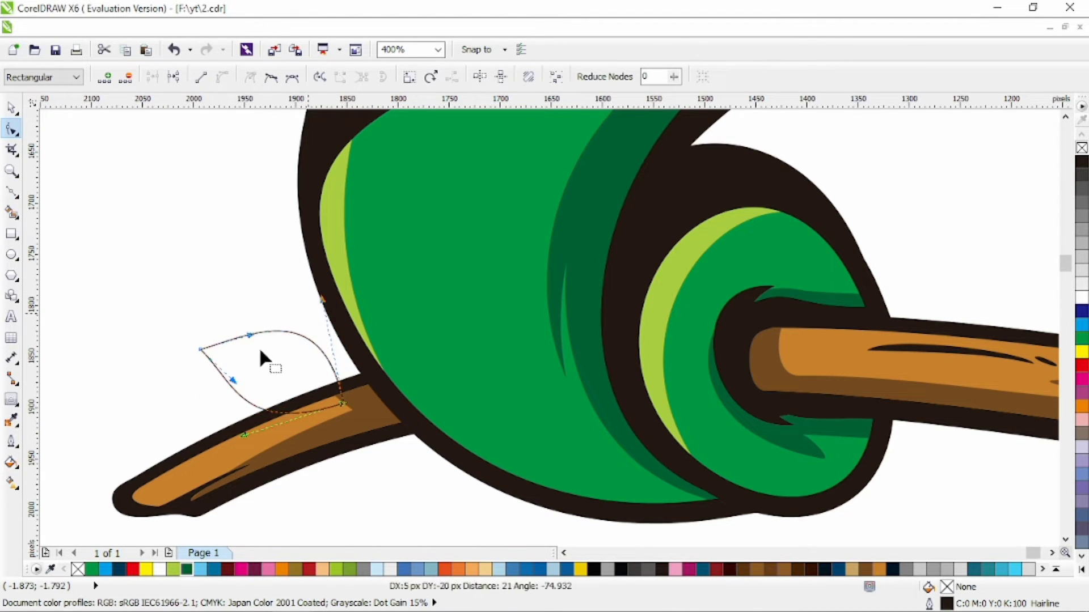
left_click(230, 339)
left_click(200, 349)
left_click_drag(250, 335, 236, 329)
left_click_drag(322, 299, 328, 317)
left_click_drag(343, 404, 347, 392)
left_click_drag(229, 387, 230, 387)
- Fill the leaf shape black and remove its outline
key("space")
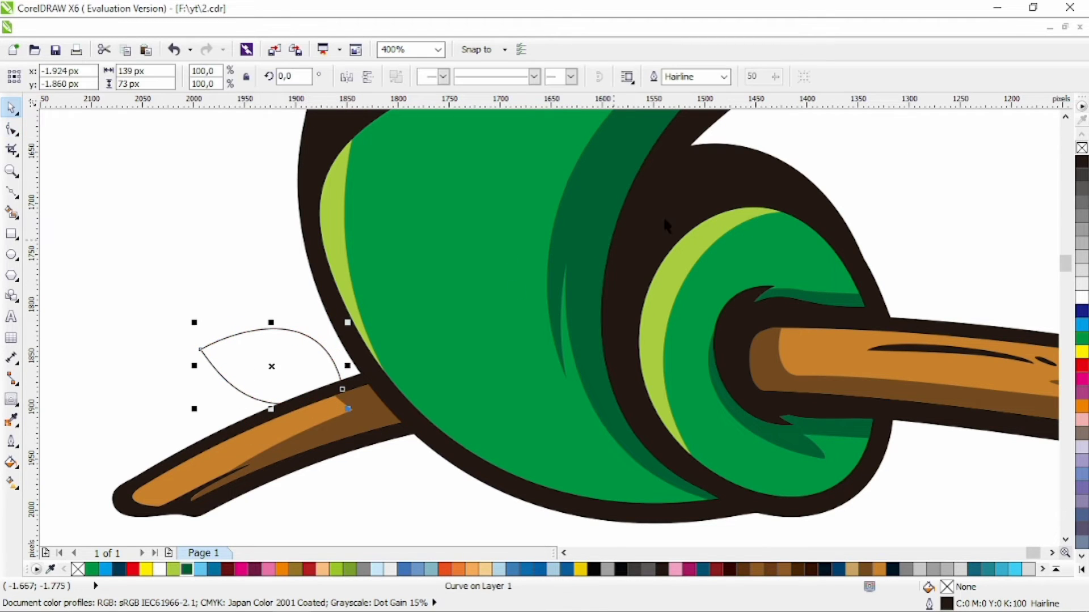
left_click(1082, 163)
right_click(1082, 148)
- Create a centred copy of the black leaf scaled to 68.5% and fill it green
scroll(282, 315, "up", 2)
left_click_drag(418, 282, 378, 305)
left_click(91, 570)
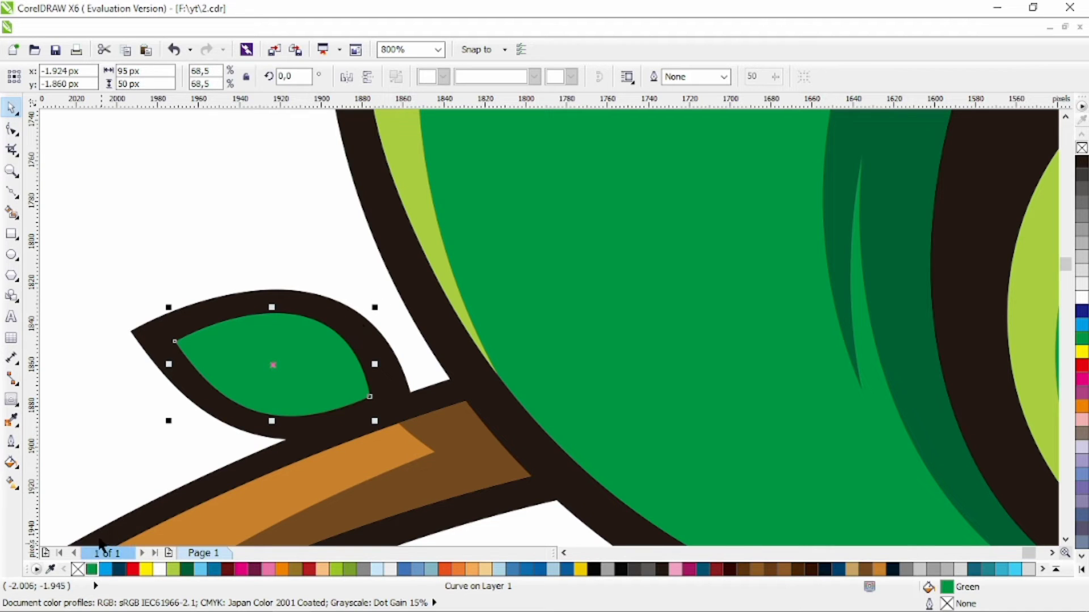
left_click_drag(114, 292, 560, 510)
key("Escape")
- Draw a closed four-node Bezier outline over the leaf's upper part, convert it to curves, and arch its lower side through the leaf
left_click(11, 191)
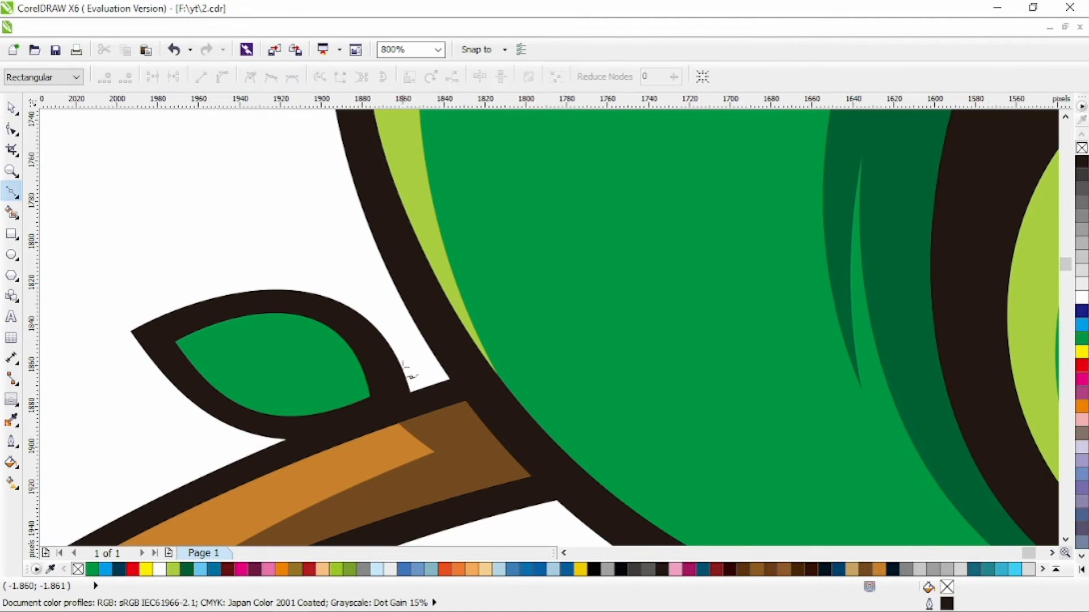
left_click(401, 366)
left_click(144, 368)
left_click(123, 248)
left_click(419, 213)
left_click(401, 367)
key("F10")
key("ctrl+a")
left_click(222, 76)
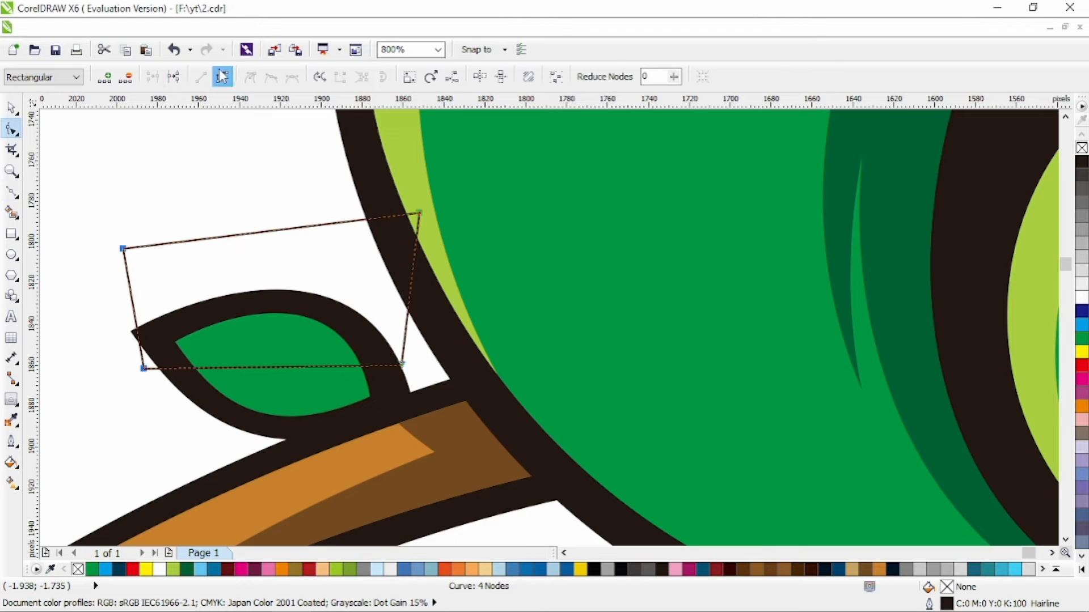
left_click_drag(271, 368, 281, 336)
- Intersect the outline with the green leaf, fill the resulting highlight light green, and delete the outline
left_click(11, 108)
left_click(275, 374, "shift")
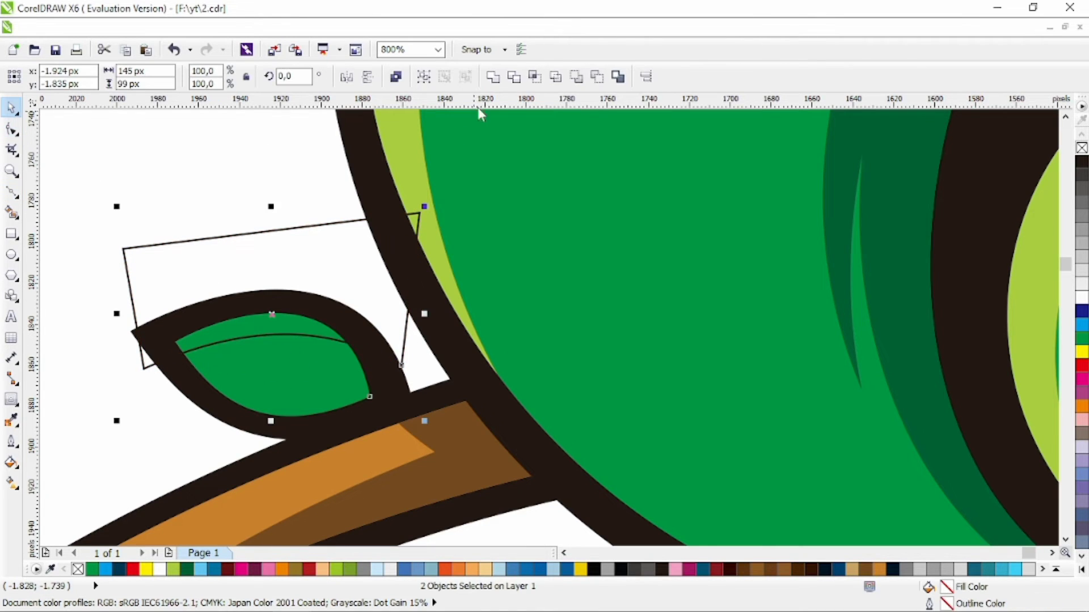
left_click(535, 76)
left_click(173, 569)
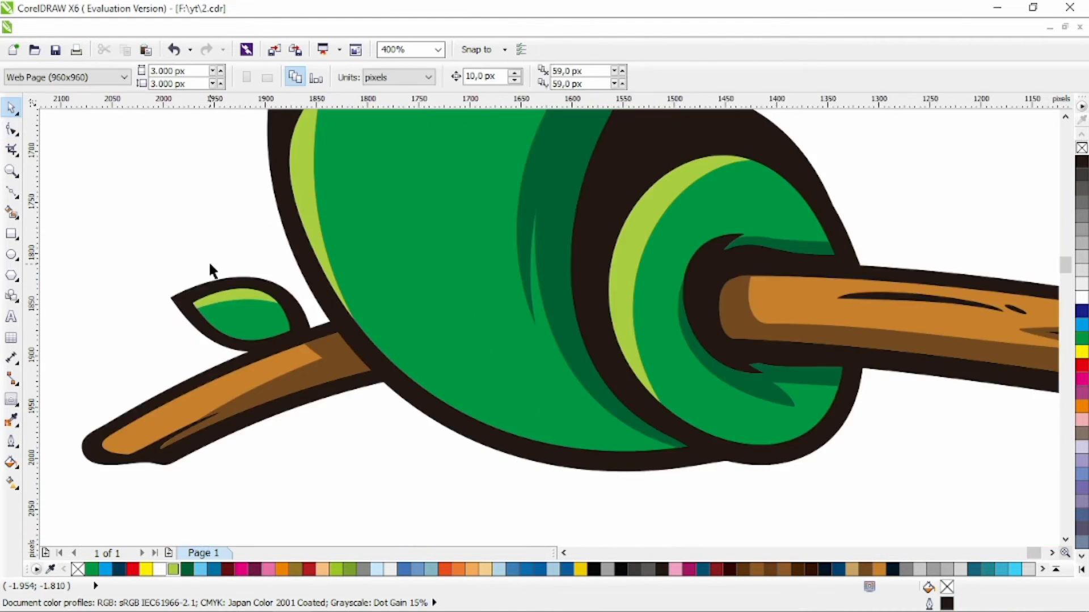
- Draw a closed three-node wedge from the leaf's centre to its stem end, convert it to curves and bend its long sides
scroll(121, 250, "up", 5)
left_click(12, 191)
scroll(357, 338, "up", 1)
left_click(429, 333)
left_click(196, 282)
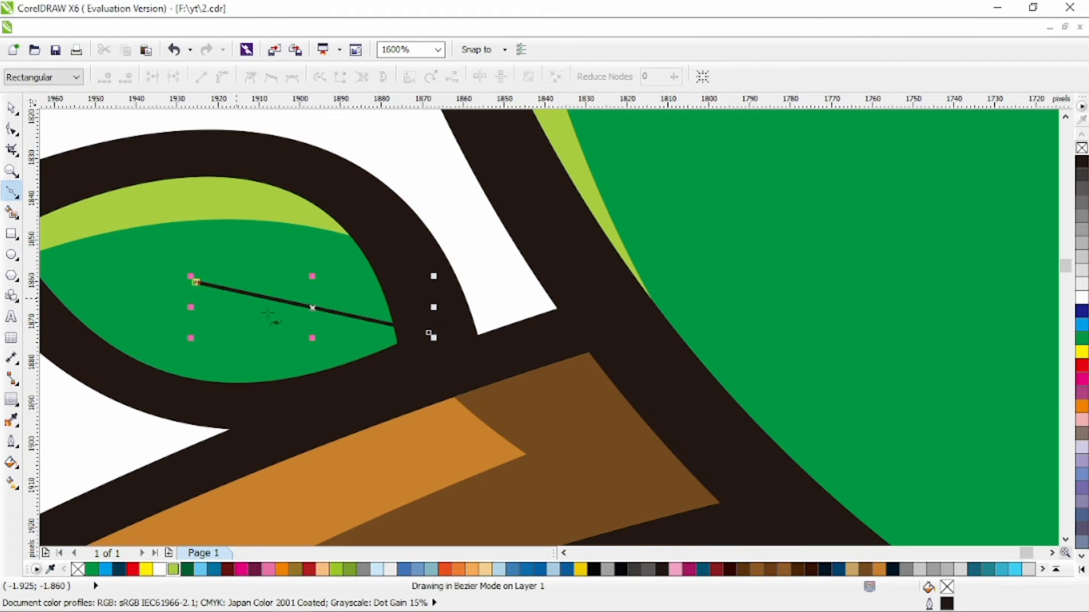
left_click(400, 391)
left_click(429, 334)
double_click(11, 129)
left_click(222, 77)
scroll(330, 316, "down", 1)
scroll(279, 310, "up", 1)
left_click_drag(367, 316, 369, 300)
left_click_drag(354, 344, 361, 341)
- Trim the green leaf with the wedge and remove the wedge to leave a pointed black cut at the stem end
left_click(11, 108)
left_click(234, 253, "shift")
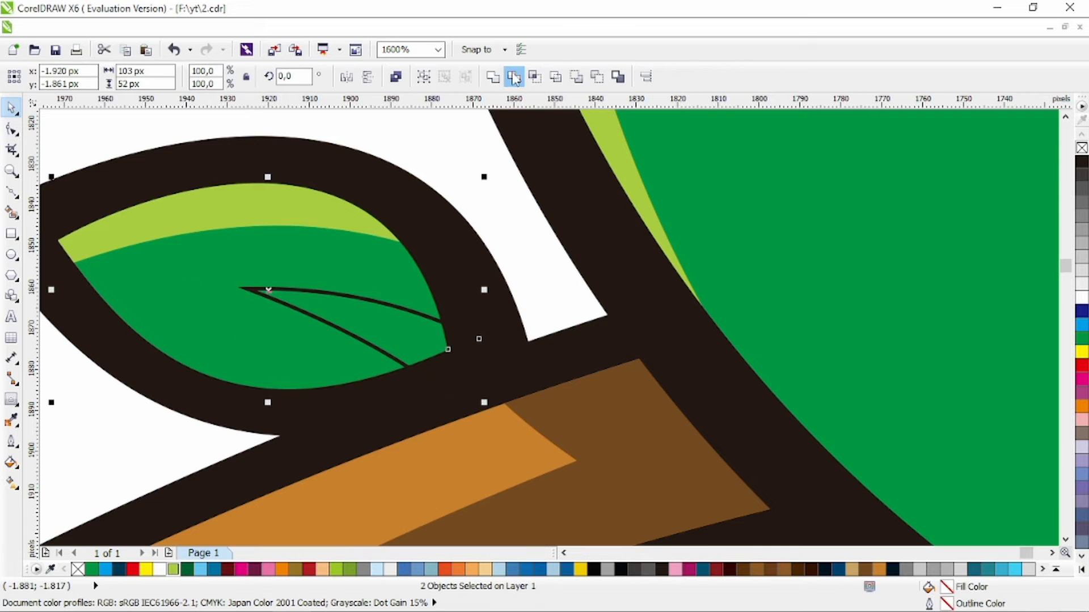
left_click(514, 77)
scroll(400, 323, "down", 3)
left_click(472, 425)
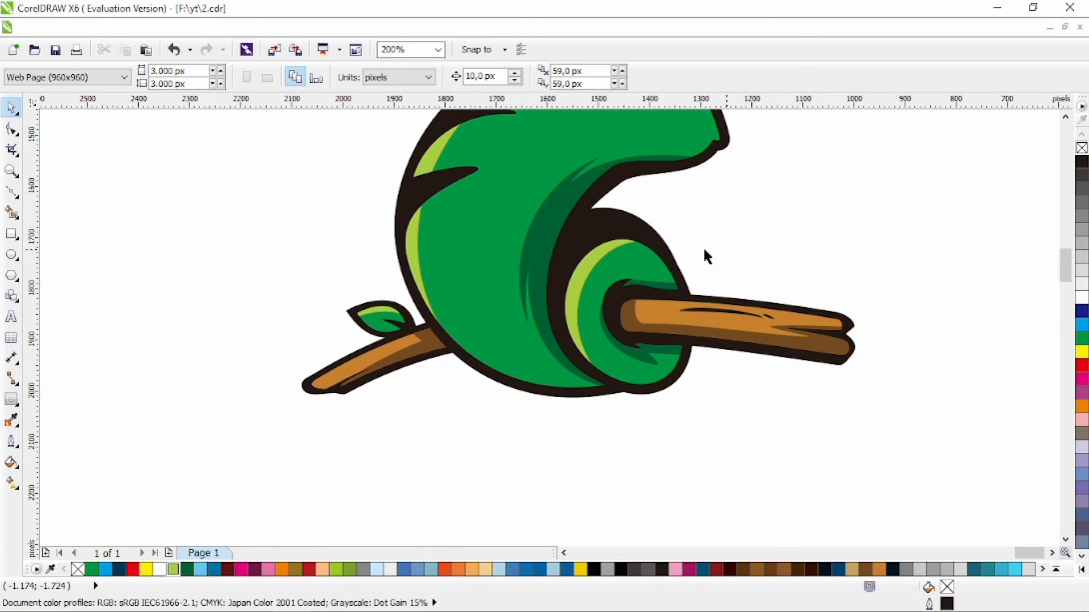
- Select the whole leaf above the branch and enlarge it outward from its stem end
key("alt+Up")
key("alt+Up")
key("alt+Up")
key("alt+Right")
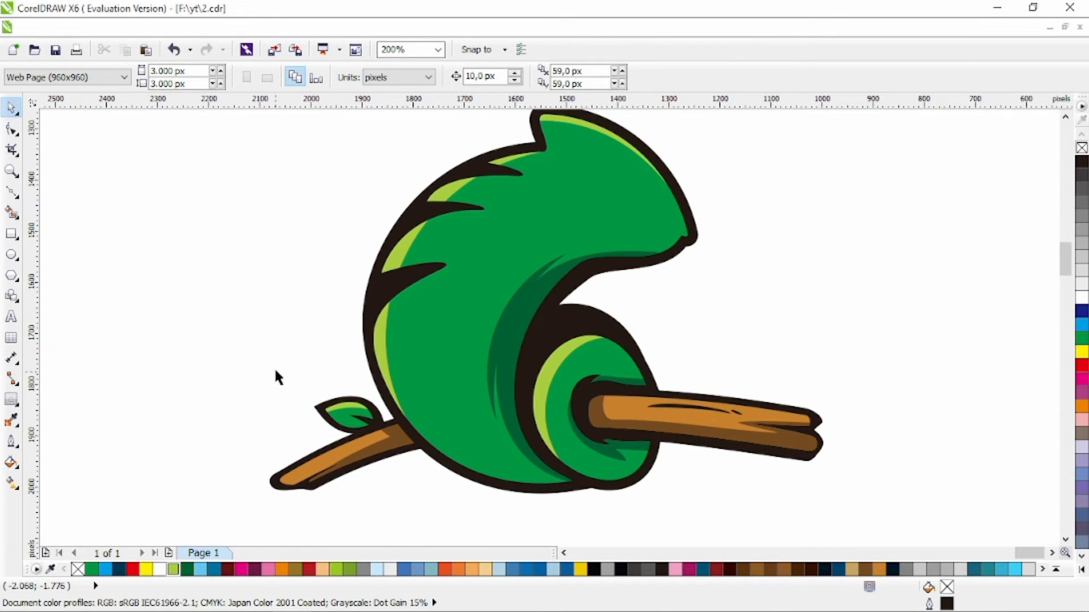
left_click_drag(267, 358, 400, 459)
scroll(400, 459, "up", 1)
left_click_drag(247, 310, 207, 287)
scroll(306, 322, "down", 1)
- Place a copy of the leaf below the branch, flipped vertically and rotated 30.2 degrees, and shrink it
left_click_drag(311, 328, 418, 414)
key("ctrl+z")
right_click(369, 419)
left_click(366, 82)
left_click(391, 421)
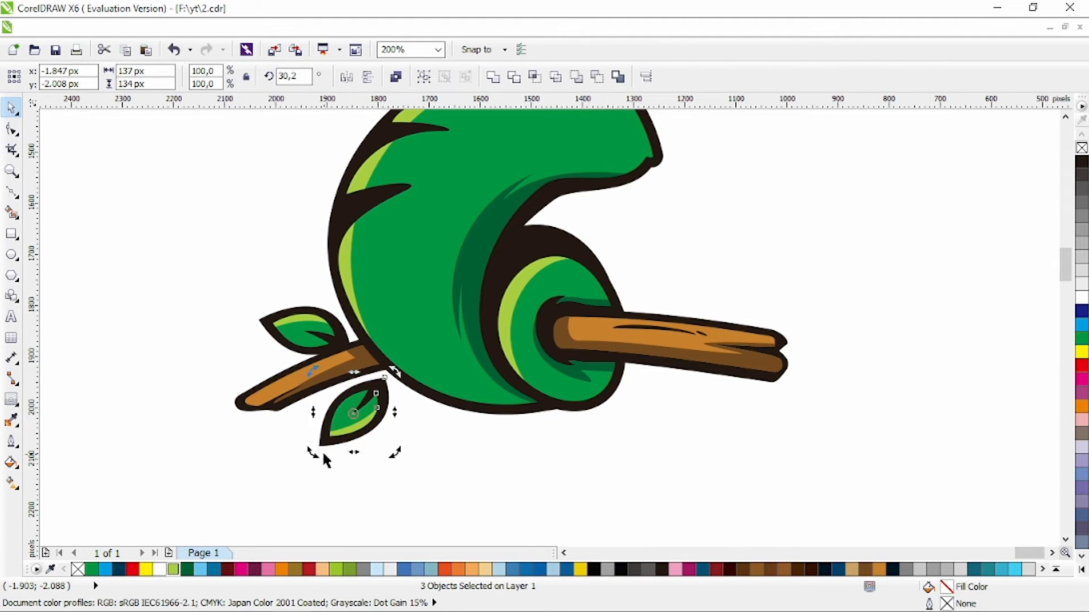
left_click(322, 447)
left_click(393, 436)
- Fill the light green highlight of the small lower leaf dark green
scroll(419, 416, "down", 1)
scroll(344, 439, "up", 3)
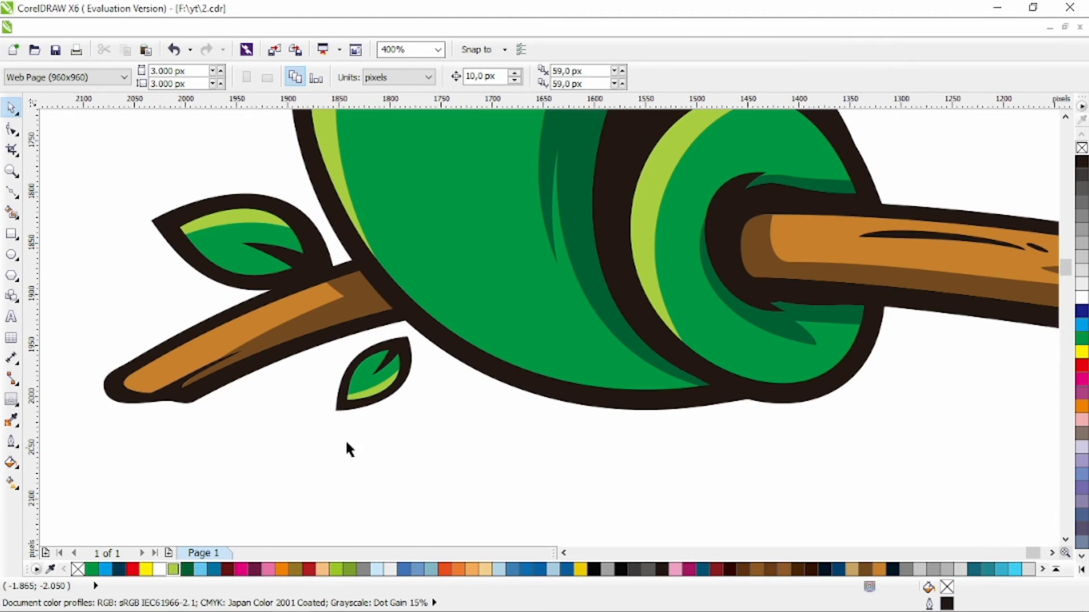
left_click(373, 391)
left_click(374, 415)
scroll(375, 415, "down", 2)
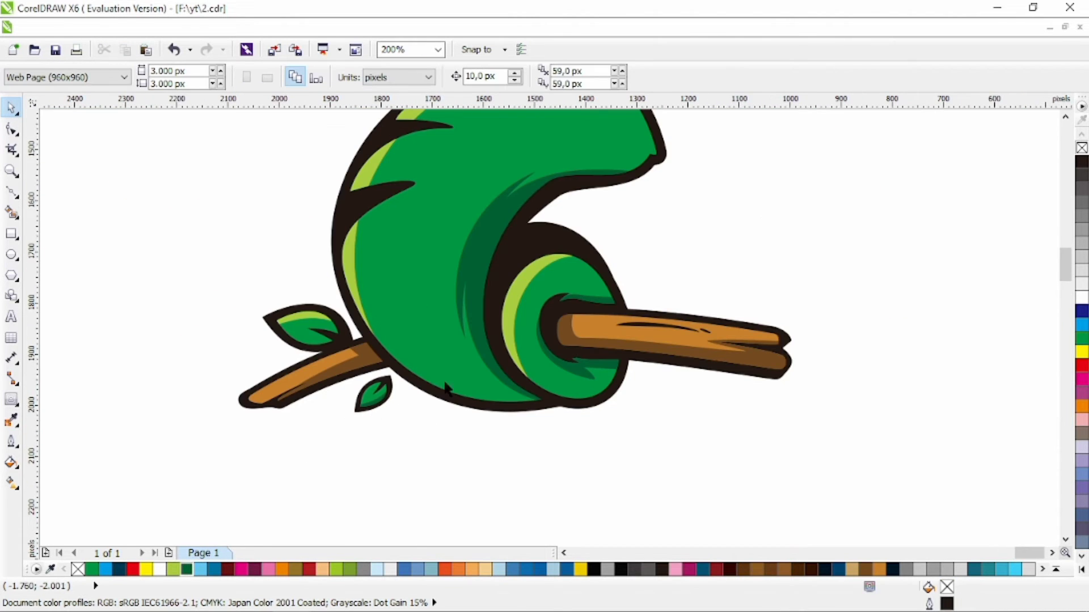
- Narrow the light green highlight on the curled tail by bending its inner edge outward
left_click_drag(773, 153, 708, 250)
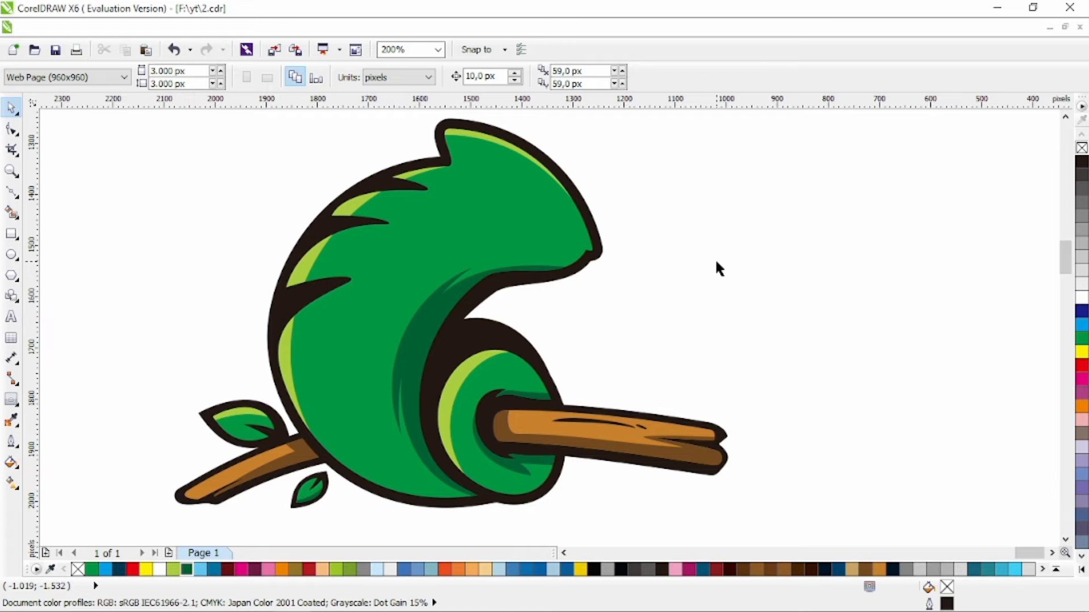
scroll(487, 455, "up", 1)
key("F10")
left_click(440, 296)
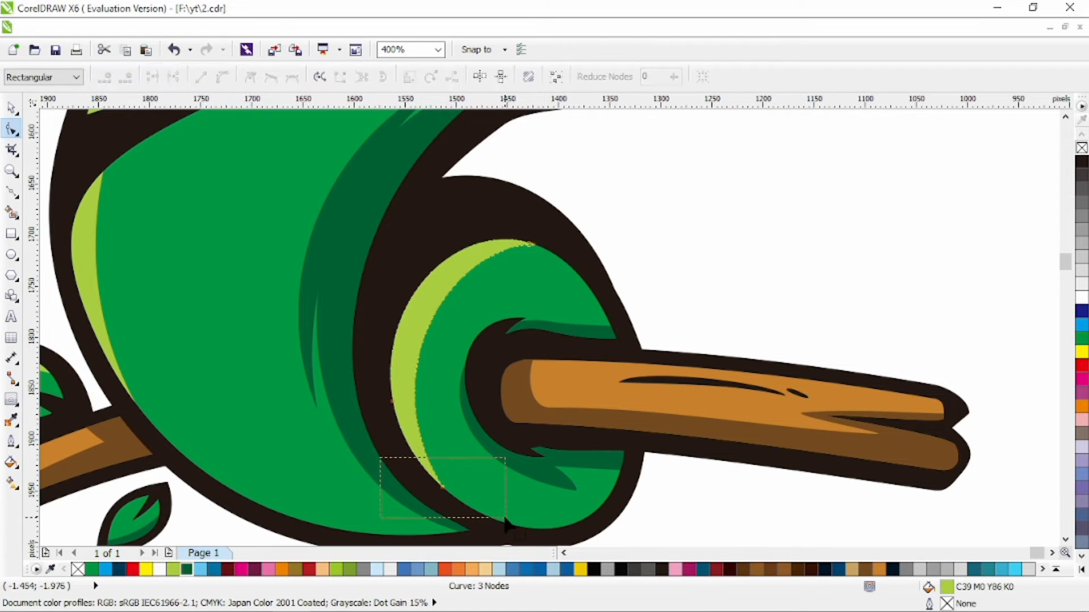
- Draw a two-node curve along the inner edge of the curled tail's highlight, bow it outward, and weld it to the highlight
key("F5")
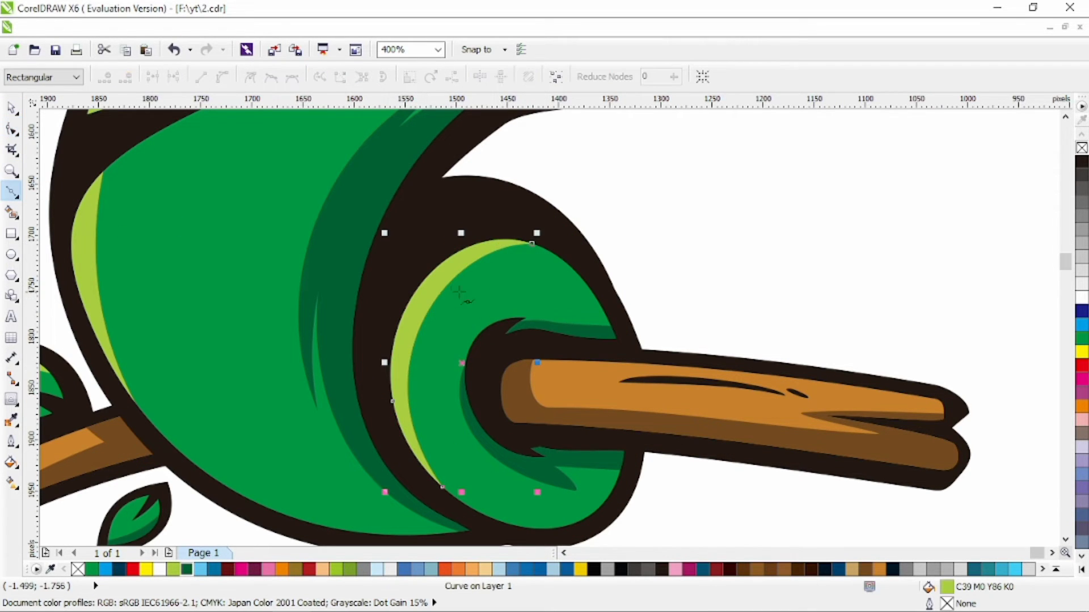
left_click(424, 406)
key("F10")
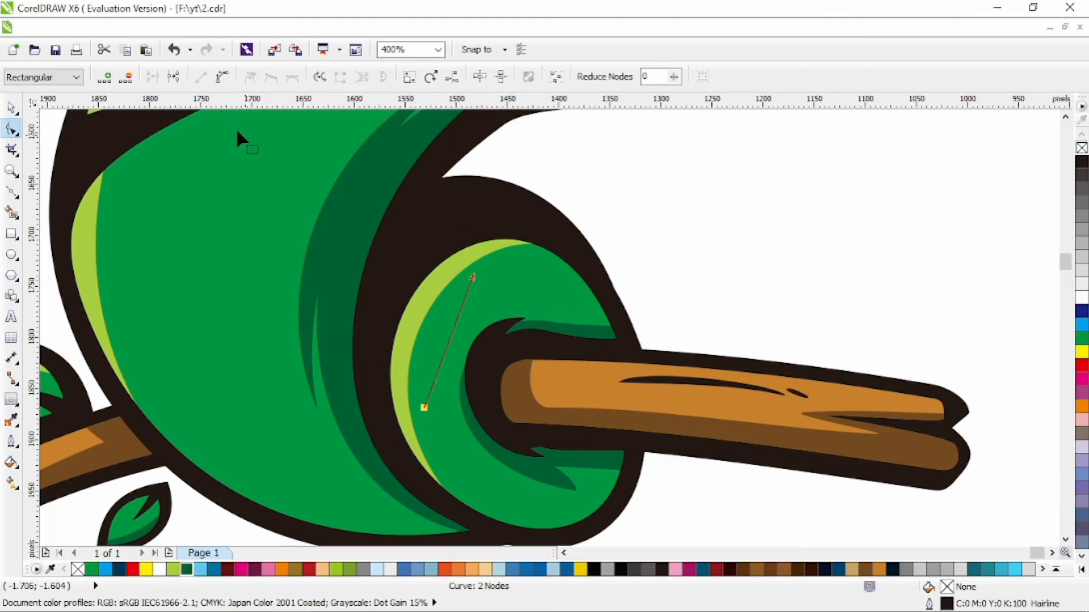
left_click_drag(448, 345, 424, 330)
left_click(14, 108)
left_click(474, 250, "shift")
left_click(493, 77)
key("Delete")
scroll(481, 283, "down", 2)
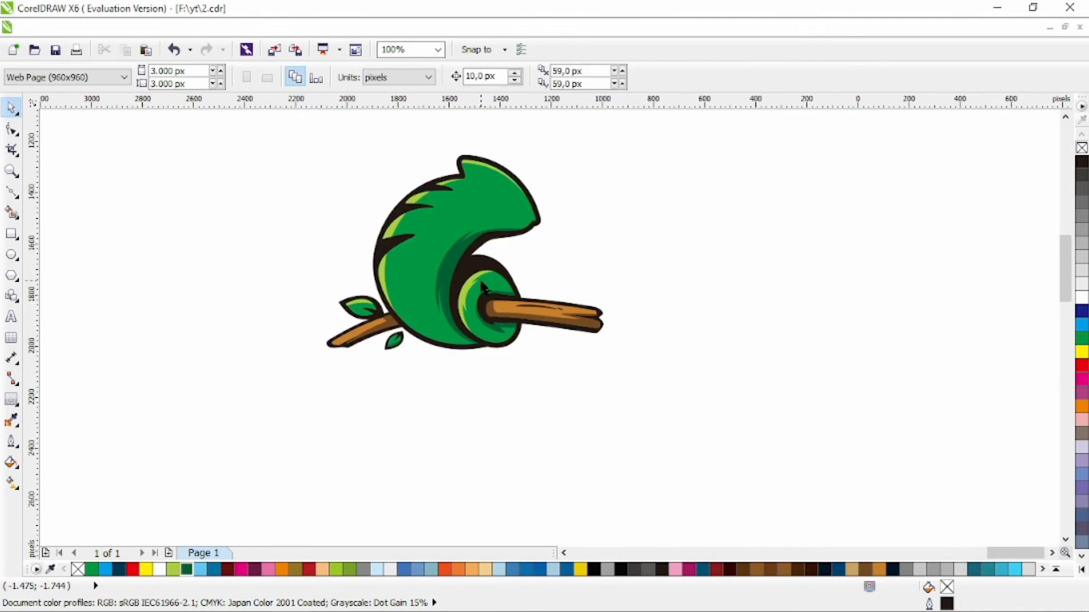
- Pull a node at the tip of the green snout inward to form a pointed mouth slit
scroll(520, 193, "up", 1)
scroll(524, 196, "up", 3)
scroll(522, 287, "up", 1)
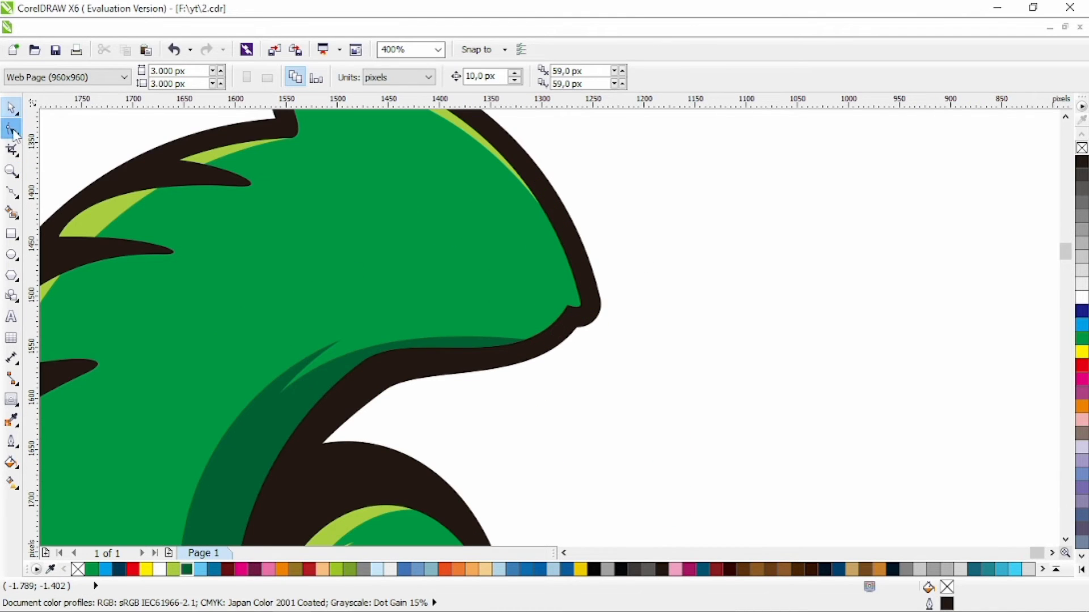
left_click(12, 130)
left_click(555, 319)
double_click(556, 321)
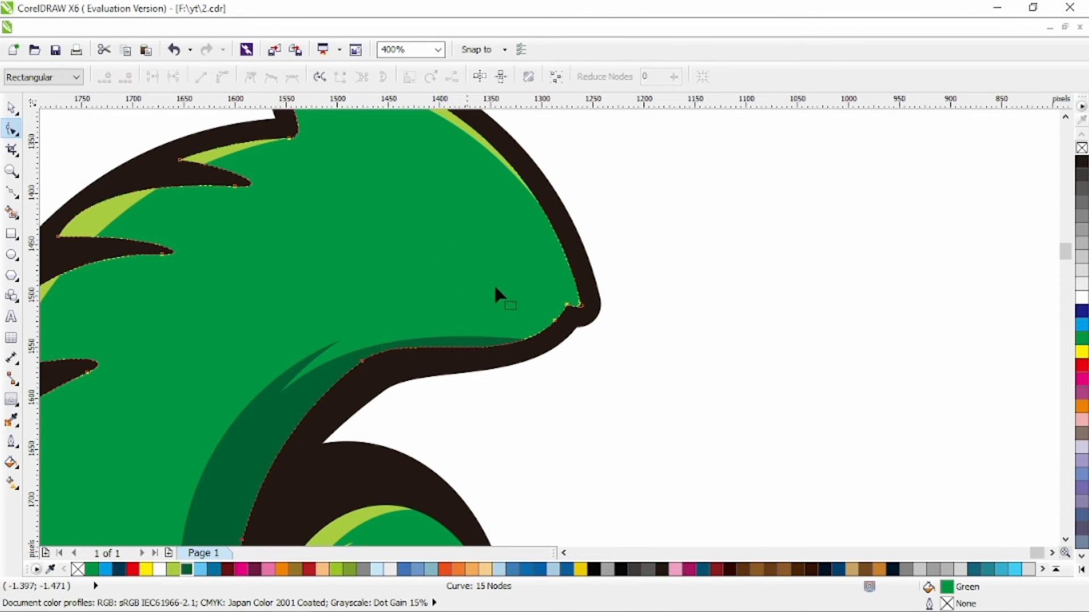
left_click_drag(555, 321, 494, 295)
left_click(11, 109)
left_click(652, 261)
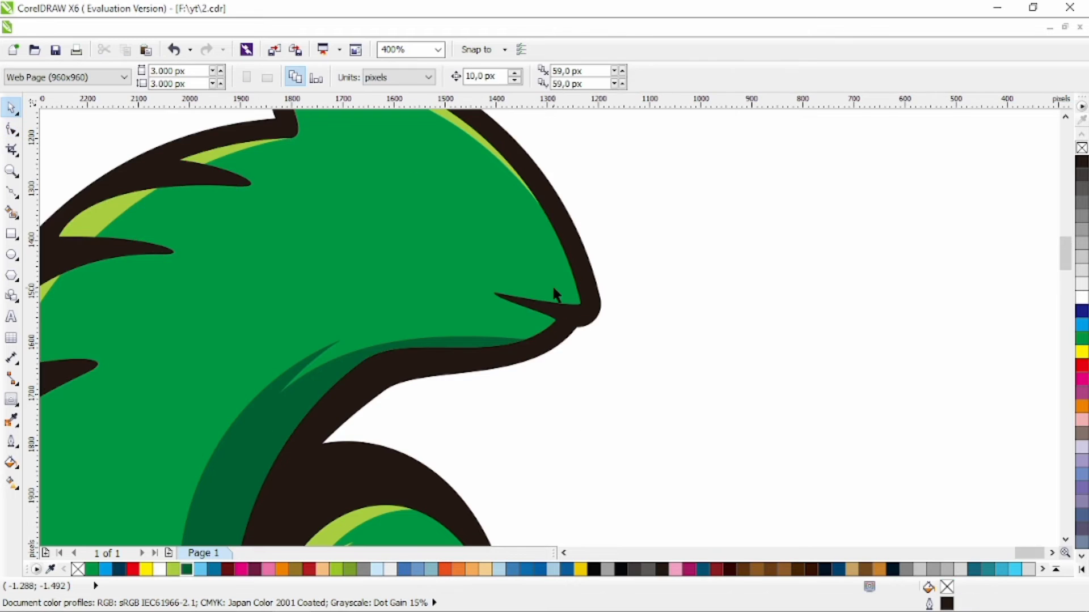
- Draw a black eye circle about 153 px wide without outline, and fill a centred copy scaled to 78.6% white
scroll(554, 292, "down", 1)
left_click(11, 256)
left_click_drag(467, 185, 556, 275)
left_click(1082, 162)
right_click(1081, 148)
scroll(509, 216, "up", 1)
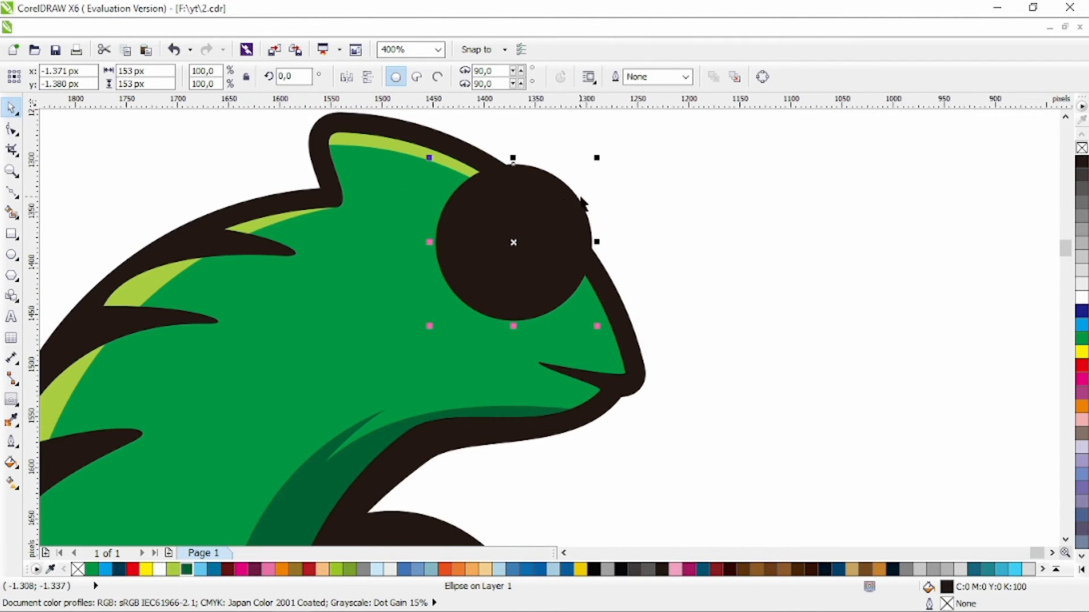
left_click_drag(593, 159, 581, 172)
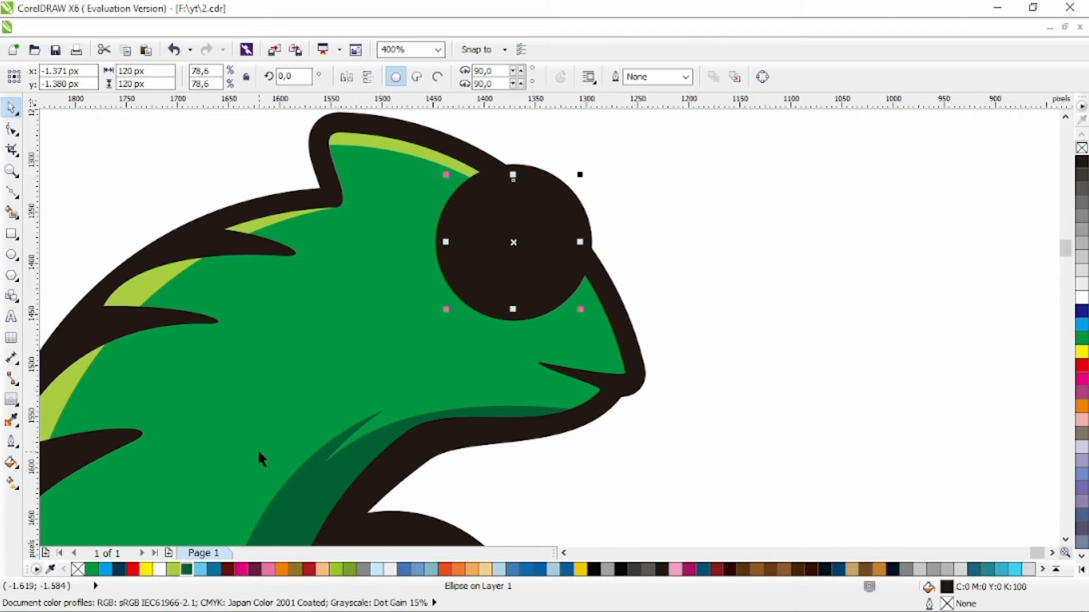
left_click(1079, 301)
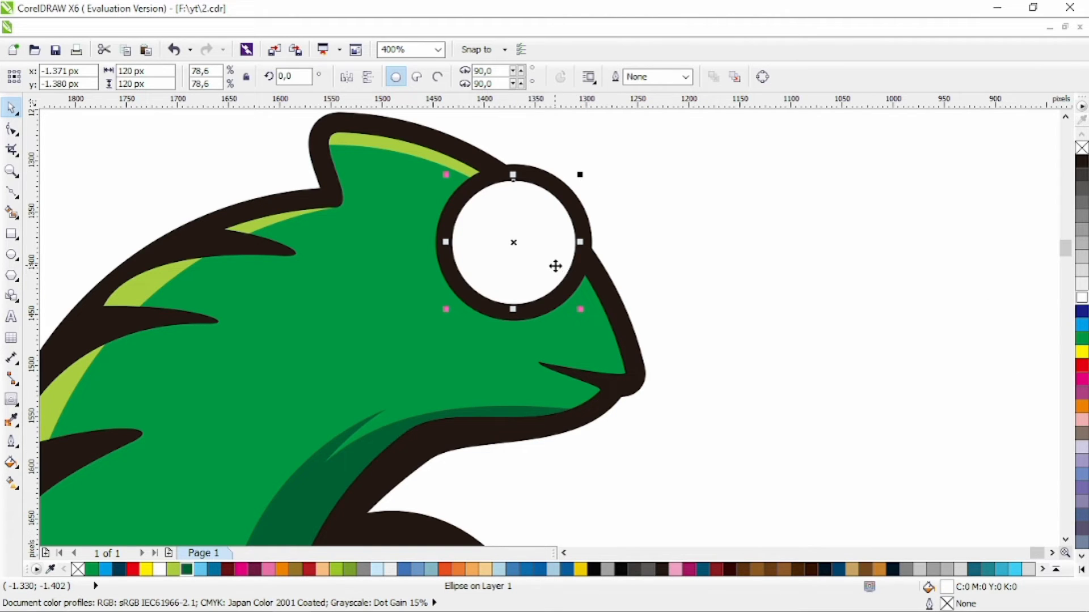
- Cut a crescent from the lower part of the white eye using a circle copy offset upward, and fill it light grey
left_click_drag(556, 266, 556, 249)
left_click_drag(578, 294, 764, 246)
left_click(540, 297, "shift")
left_click(533, 177)
right_click(1082, 161)
left_click(546, 291)
left_click(1082, 258)
left_click(785, 258)
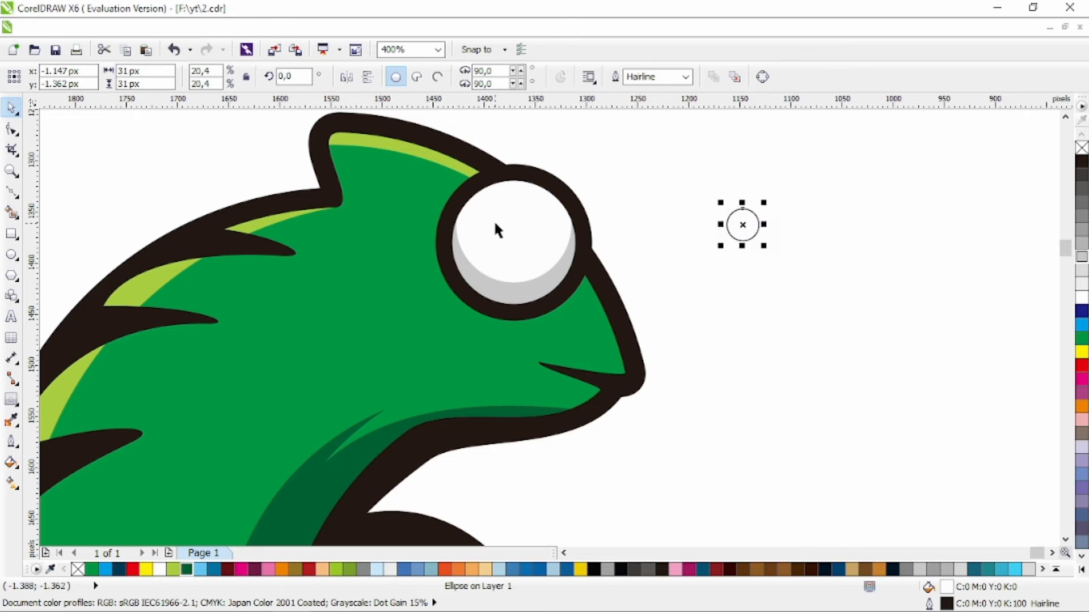
- Centre the small circle, about 31 px wide, on the eye and fill it black as the pupil
left_click(539, 291, "shift")
key("c")
key("e")
left_click(688, 231)
left_click(512, 244)
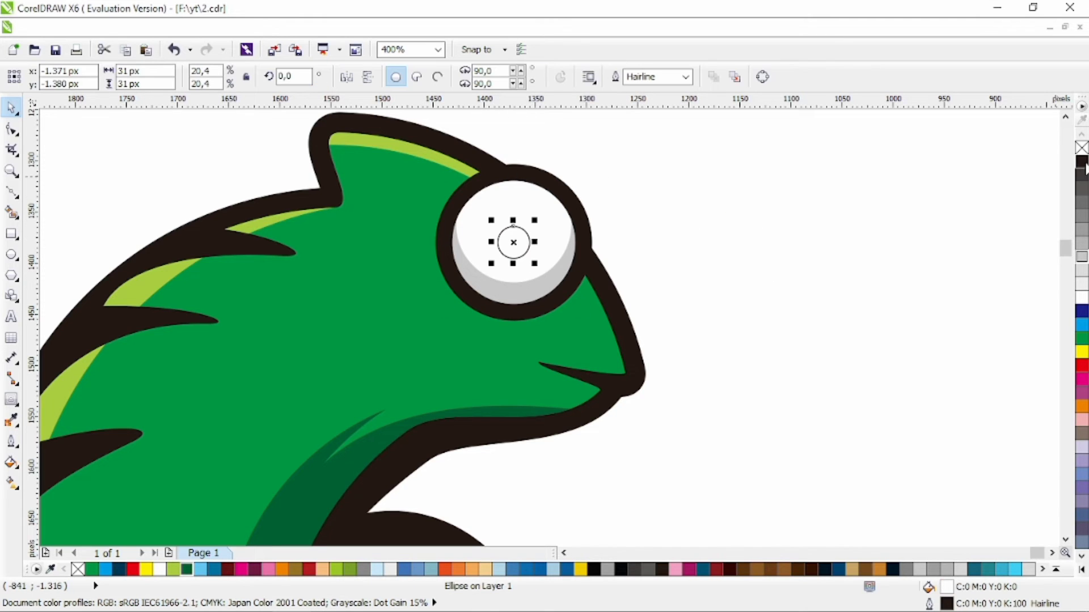
left_click(1082, 163)
key("Escape")
scroll(581, 298, "down", 4)
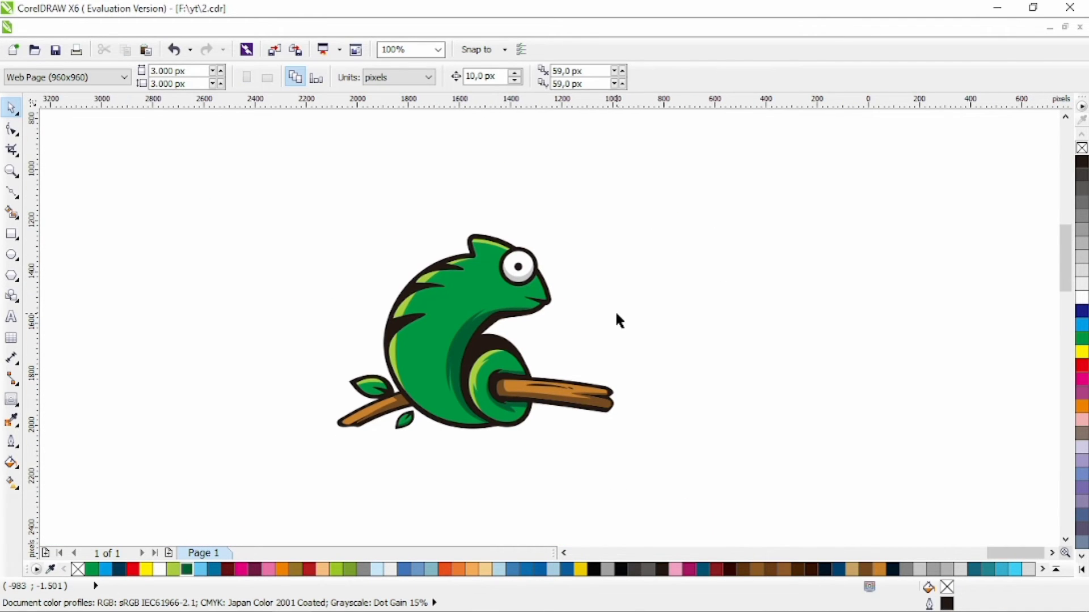
- Select the whole chameleon and branch drawing and move it up and slightly to the left
left_click_drag(707, 183, 258, 475)
left_click_drag(452, 394, 424, 338)
left_click(595, 313)
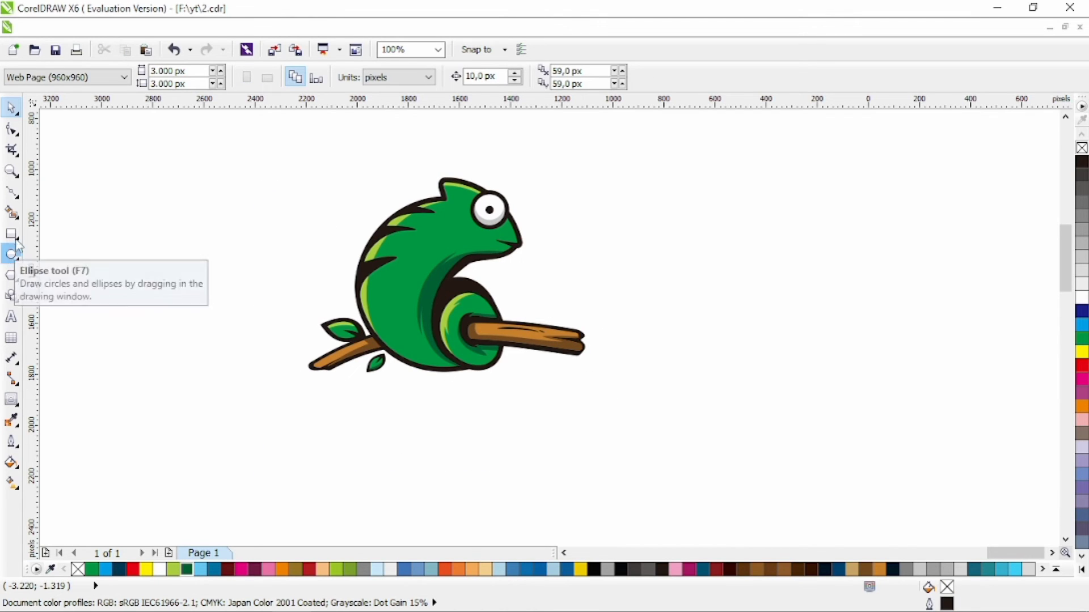
- Draw a closed three-node Bezier shape around the chameleon's body and convert it to a smooth rounded blob
left_click(12, 193)
left_click(342, 199)
left_click(395, 386)
left_click(502, 278)
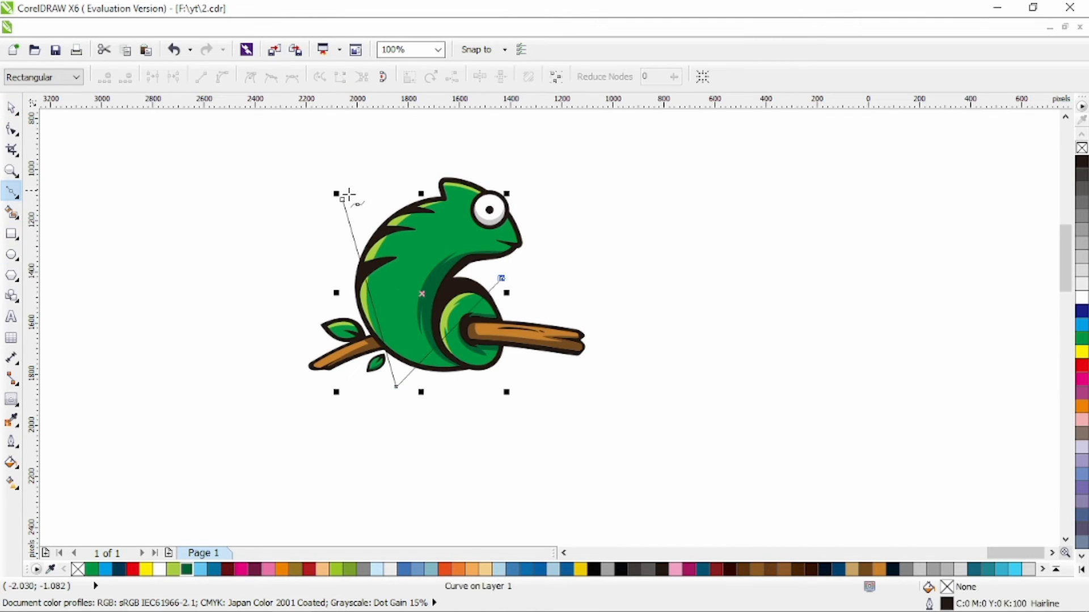
key("F10")
left_click(223, 84)
left_click(271, 80)
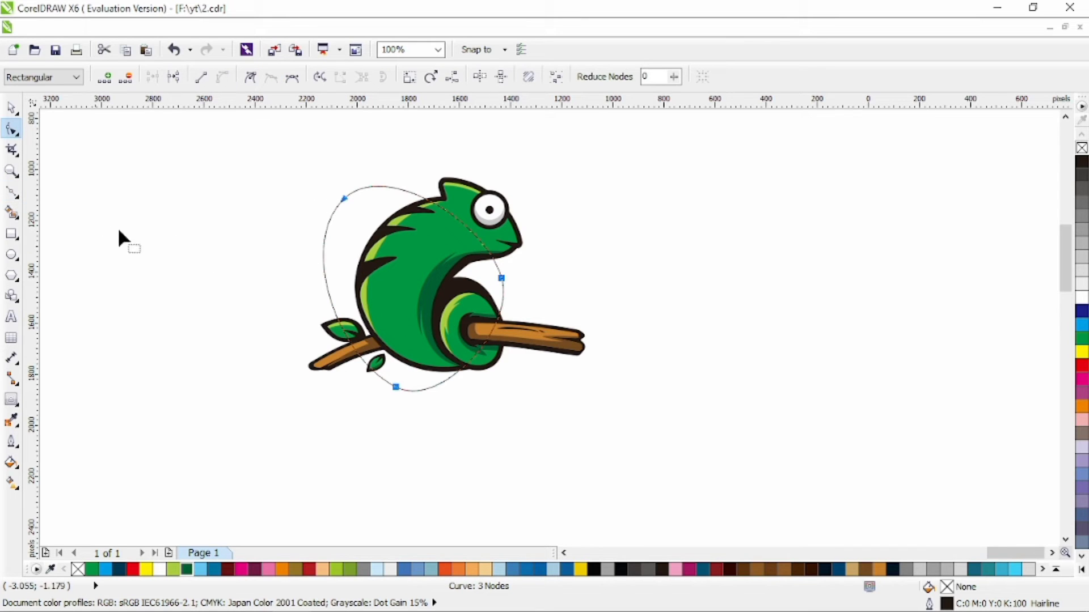
- Draw a second closed three-node Bezier shape over the head and tail, smooth it into curves, and adjust its nodes and handles
left_click(11, 194)
left_click(483, 199)
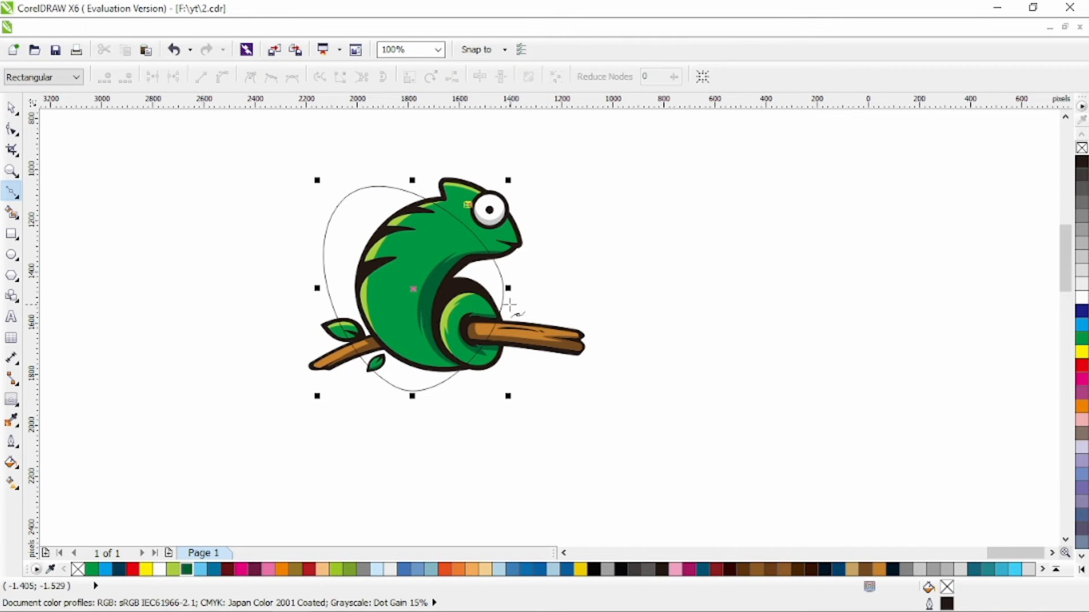
left_click(519, 336)
left_click(526, 256)
key("F10")
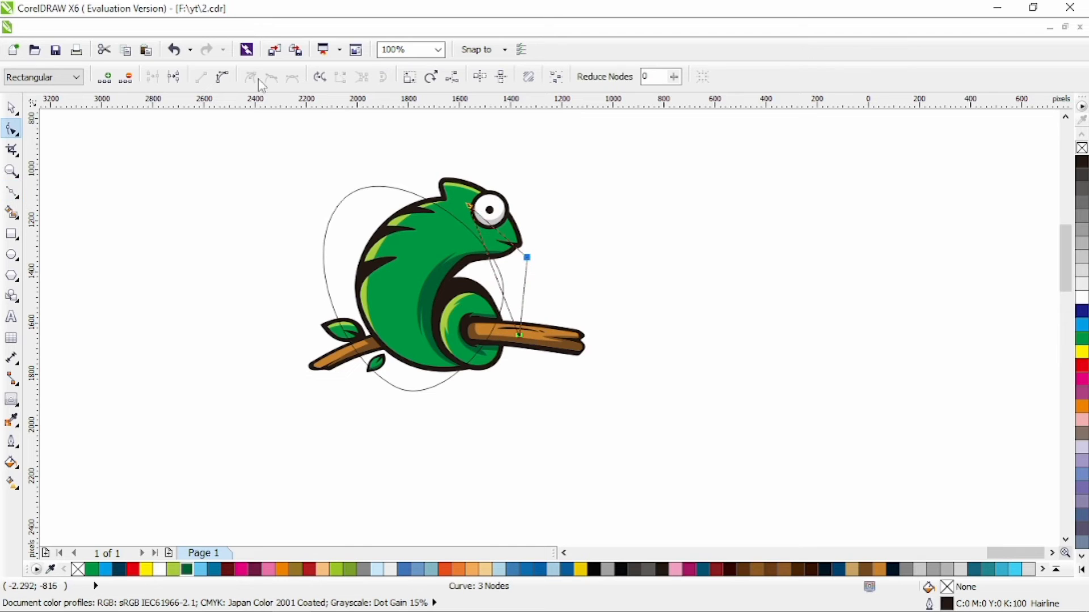
left_click_drag(520, 335, 482, 326)
left_click_drag(536, 282, 541, 319)
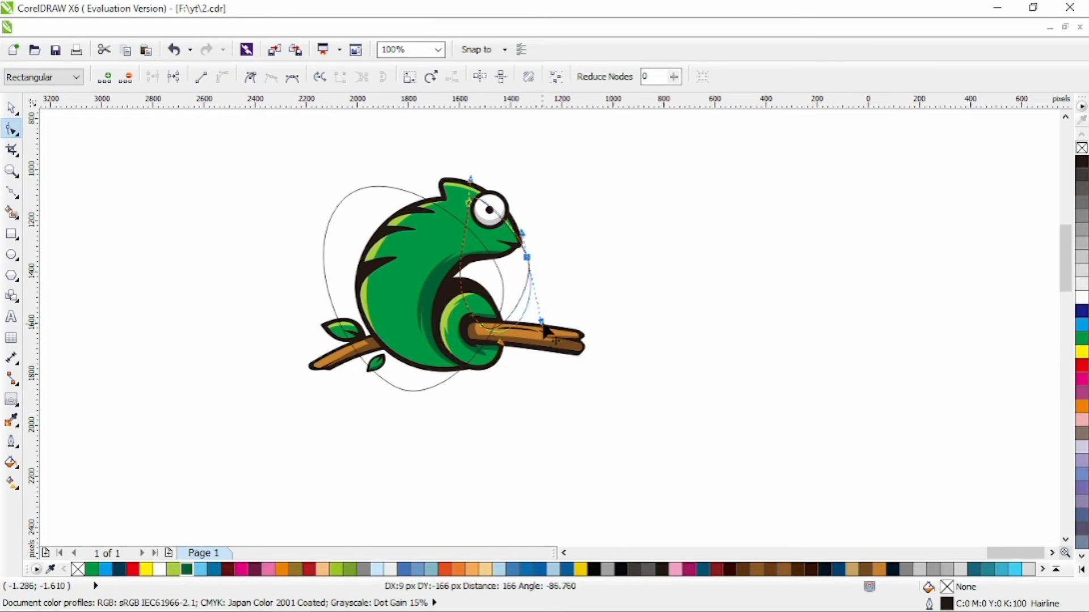
left_click_drag(527, 258, 544, 267)
left_click_drag(558, 325, 543, 294)
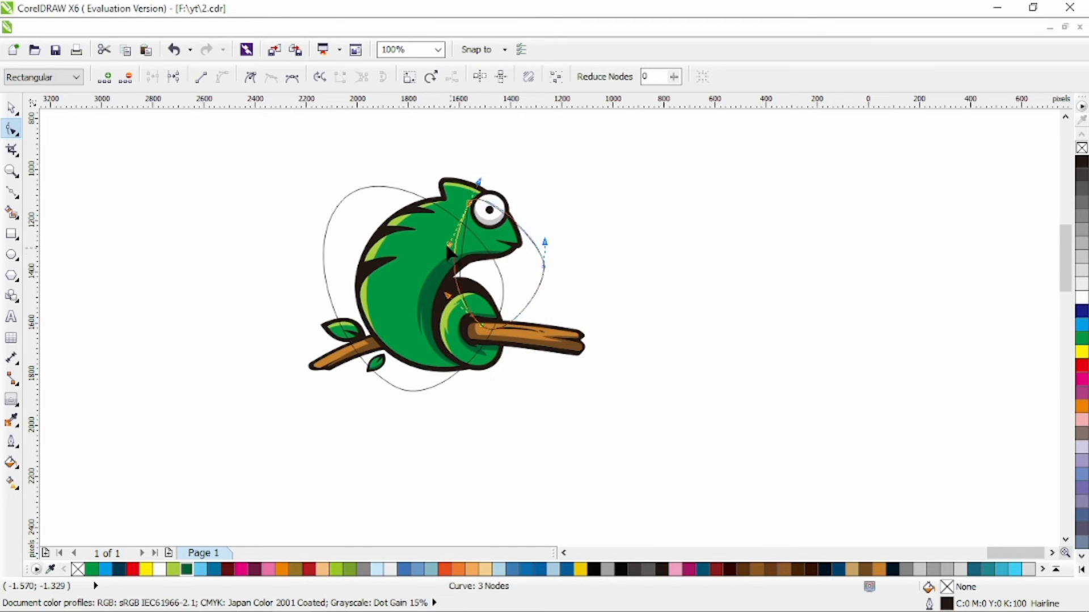
left_click_drag(449, 248, 426, 240)
- Draw three circles overlapping the blobs: about 372 px wide beside the back, a larger one around the tail, and about 297 px over the head
left_click(12, 255)
left_click_drag(299, 252, 393, 340)
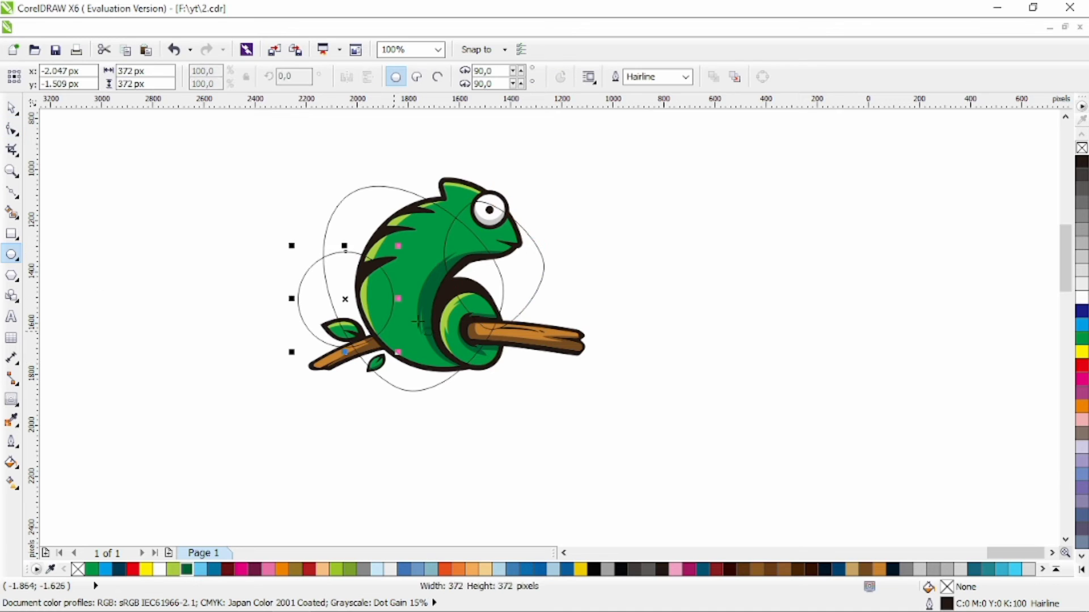
left_click_drag(414, 249, 523, 380)
left_click_drag(413, 169, 497, 254)
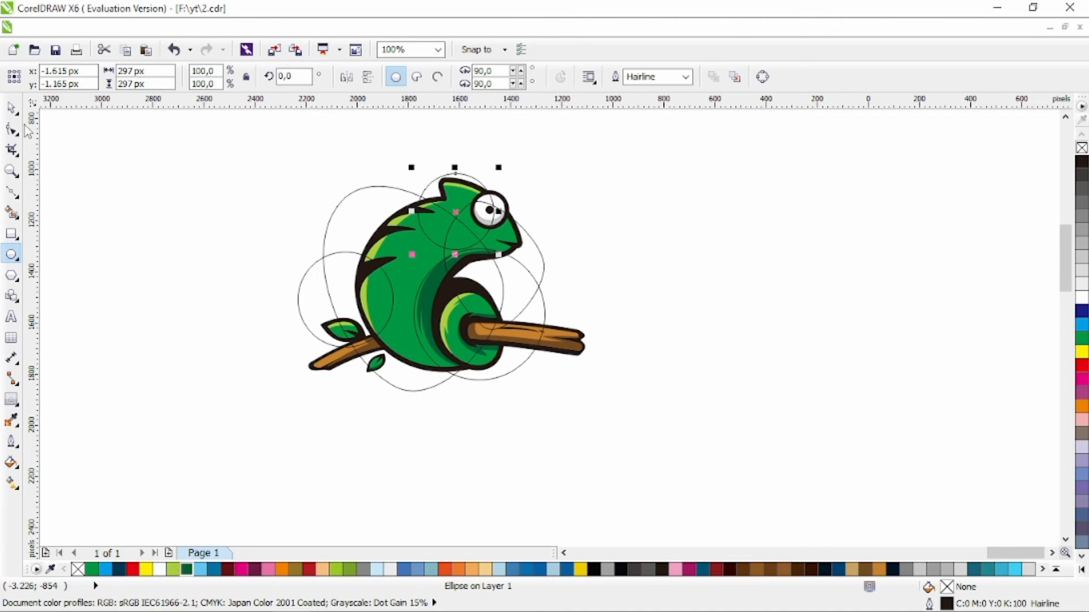
- Select the circles and both blobs and weld them into a single cloud-like outline
left_click(333, 254, "shift")
left_click(323, 276, "shift")
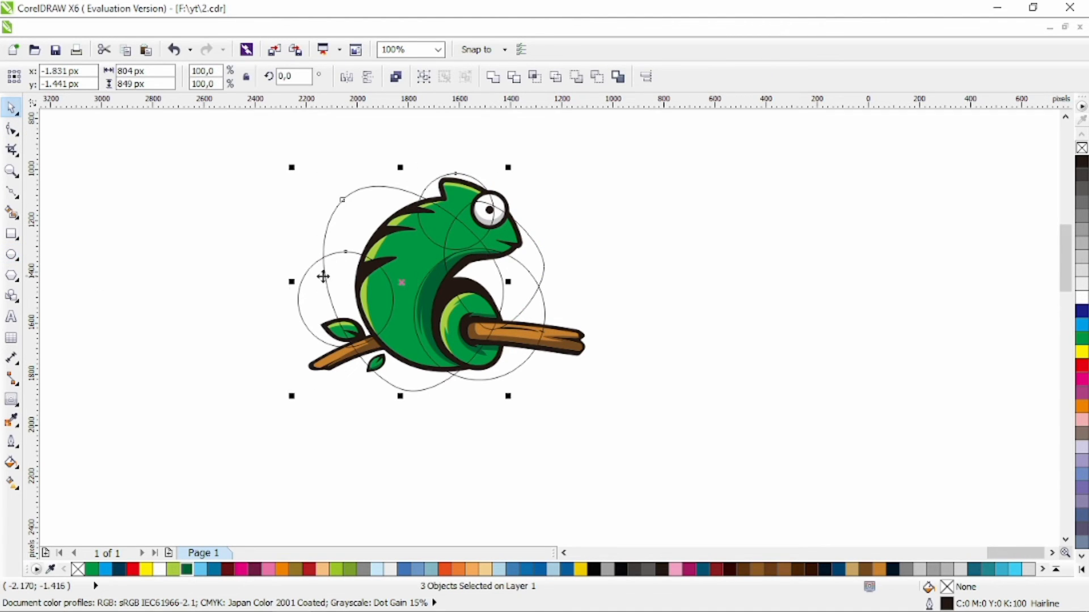
left_click(493, 80)
left_click(577, 232)
- Flip the cloud outline vertically, scale it to 93.5%, and position it behind the chameleon
left_click(539, 274)
left_click(367, 78)
left_click(349, 81)
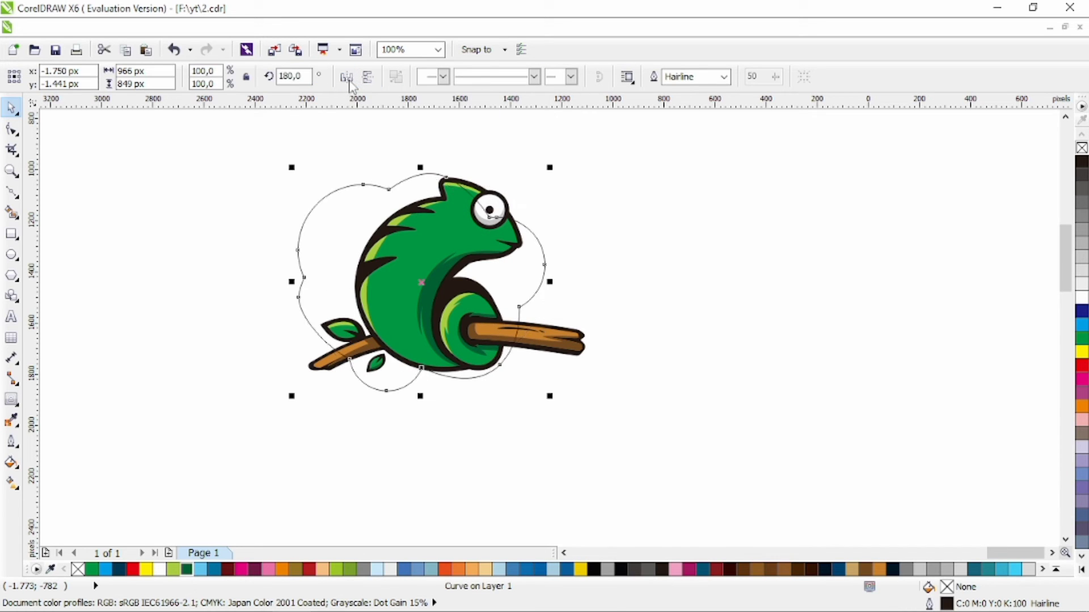
left_click(349, 81)
left_click_drag(541, 181, 541, 267)
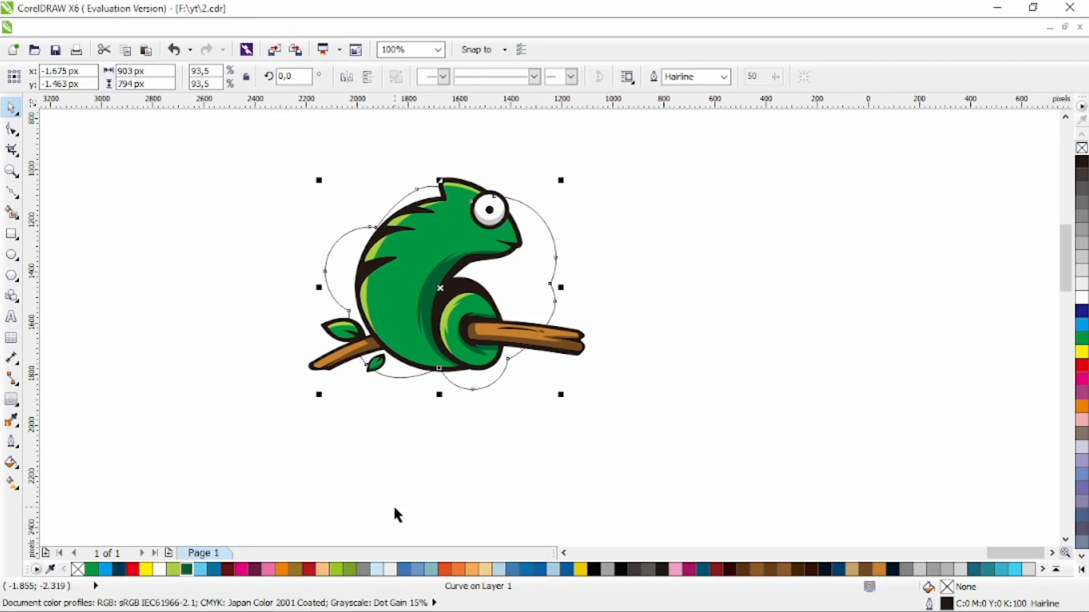
- Fill the cloud background shape light tan and remove its outline
left_click(309, 569)
right_click(79, 568)
left_click(282, 569)
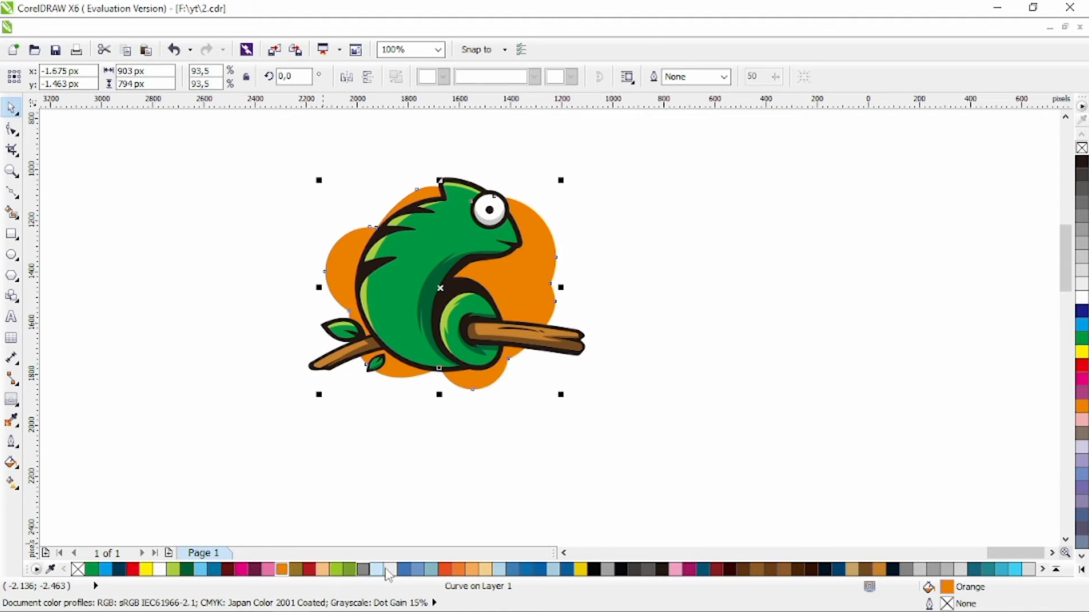
left_click(486, 569)
left_click(513, 498)
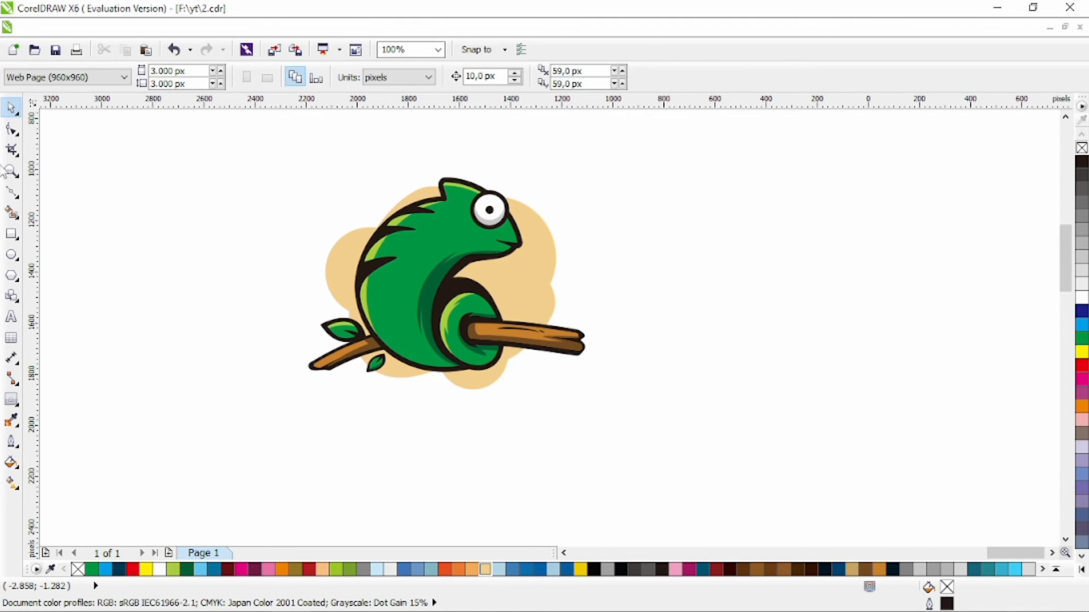
- Reshape the cloud background beside the head and the branch by removing nodes and bending its segments into smooth rounded lobes
left_click(541, 272)
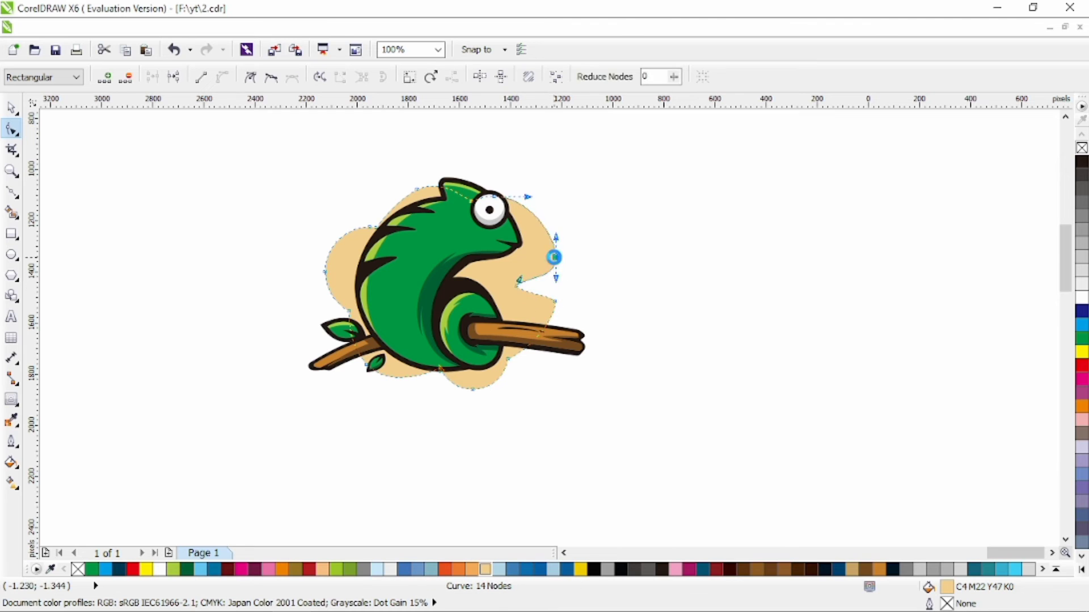
mouse_move(553, 254)
left_mouse_down()
mouse_move(527, 270)
mouse_move(547, 274)
left_mouse_up()
left_click_drag(617, 197, 554, 185)
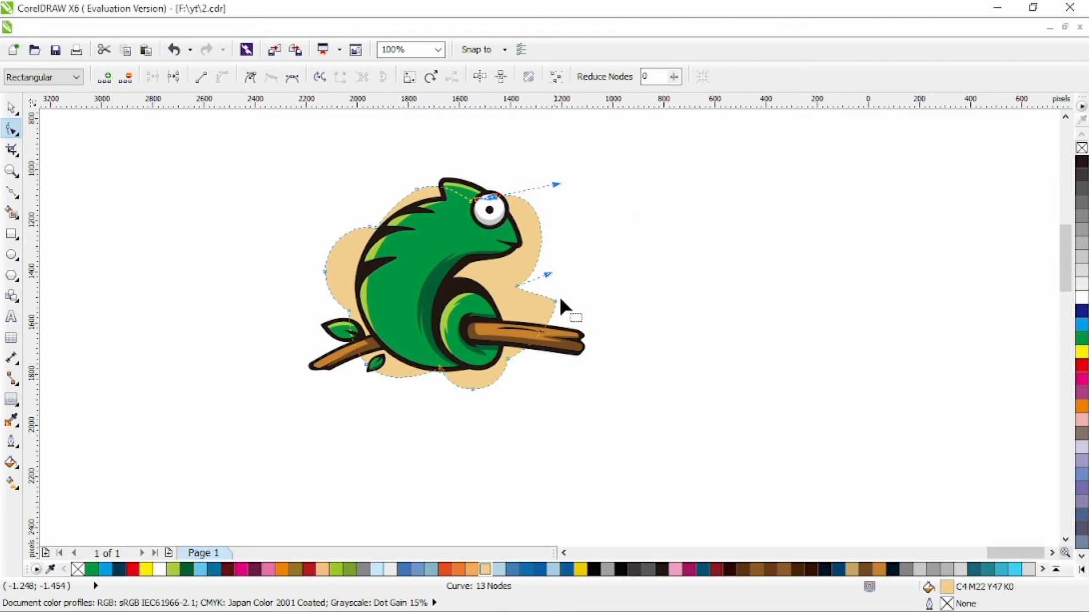
double_click(555, 298)
left_click(570, 313)
left_click_drag(553, 294, 550, 360)
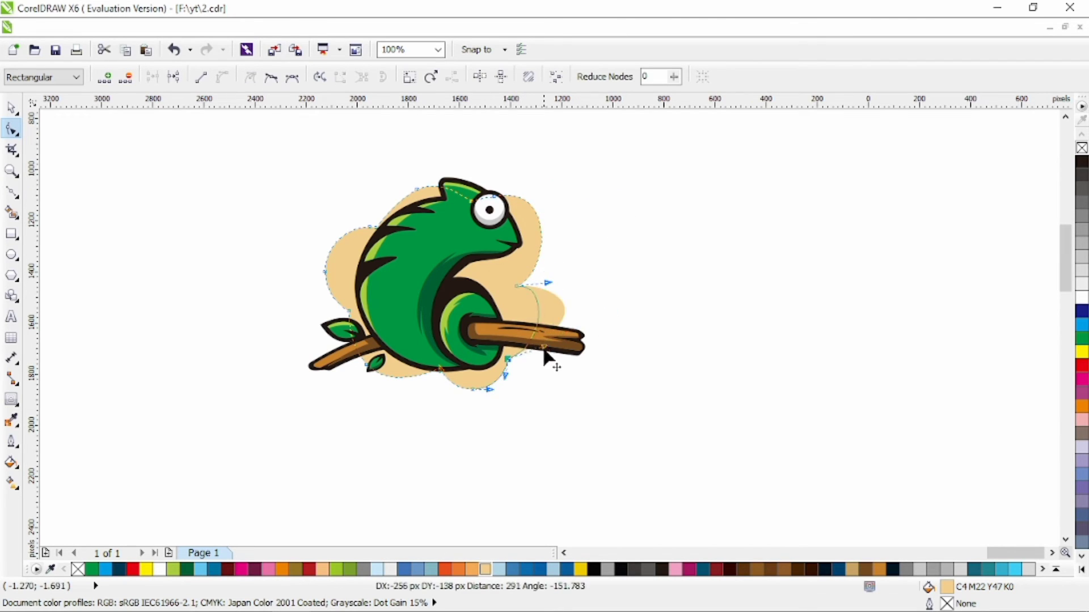
- Draw three small circles of different sizes near the cloud's lower right side and two at its upper left
left_click(12, 257)
scroll(492, 239, "up", 1)
left_click_drag(584, 321, 609, 344)
left_click_drag(599, 291, 613, 302)
left_click_drag(603, 363, 609, 368)
mouse_move(225, 172)
left_mouse_down()
mouse_move(255, 201)
mouse_move(203, 201)
mouse_move(286, 214)
left_mouse_up()
- Select the small circles together with the cloud background and weld them into one light tan shape
scroll(367, 193, "down", 1)
left_click_drag(462, 225, 427, 289)
left_click(419, 276, "shift")
left_click(489, 82)
left_click(542, 274)
scroll(427, 277, "left", 4)
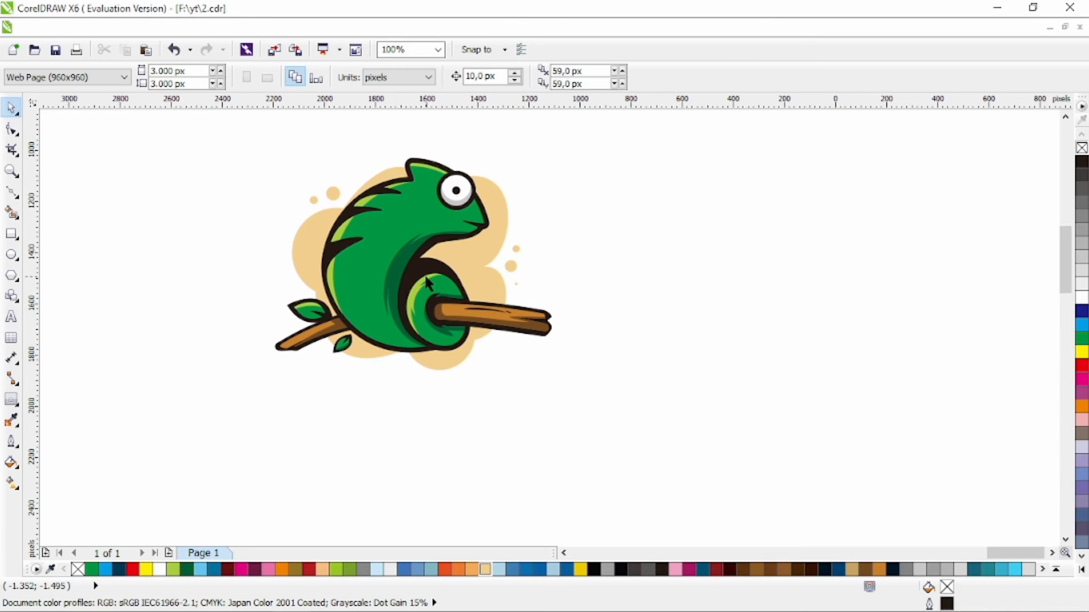
- Draw five circles over the chameleon: a large one on the body, three around the mouth and tail, and one at the back
left_click(11, 255)
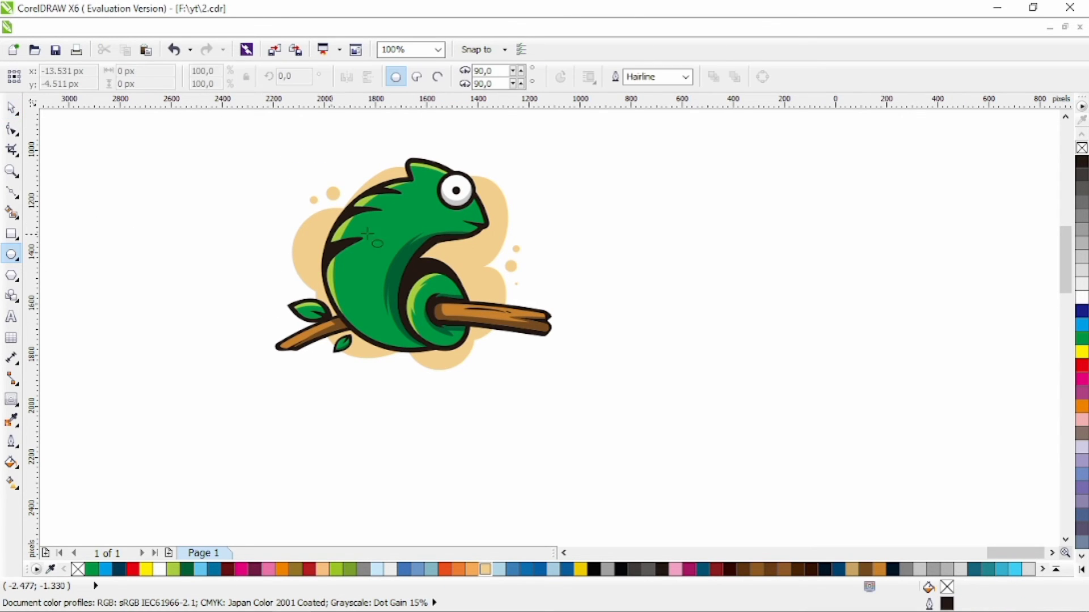
scroll(387, 215, "up", 1)
left_click_drag(360, 195, 522, 357)
left_click_drag(473, 277, 559, 363)
left_click_drag(480, 206, 547, 293)
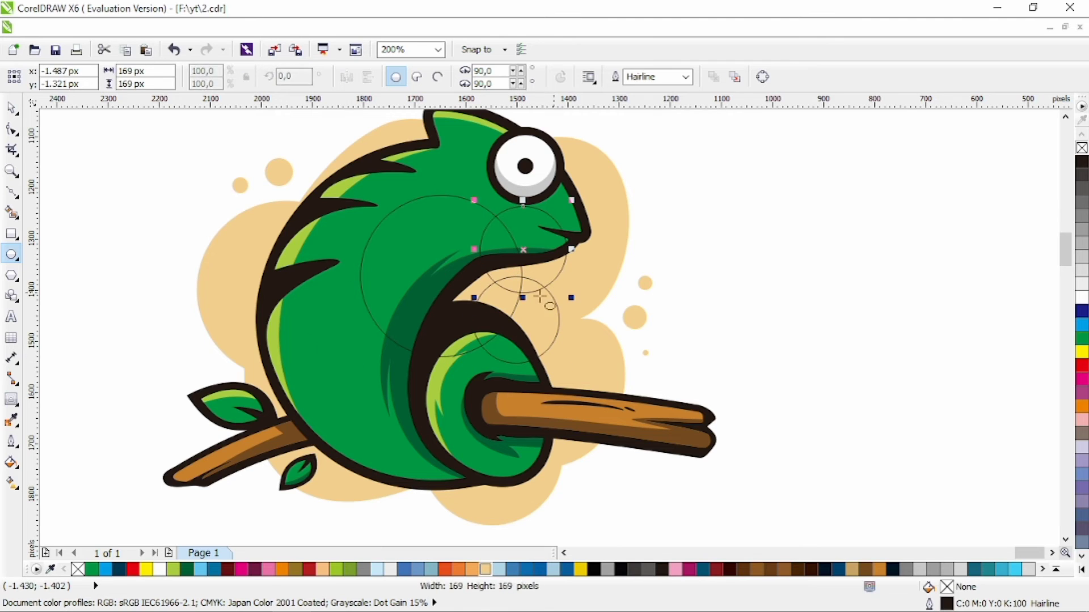
left_click_drag(232, 250, 353, 342)
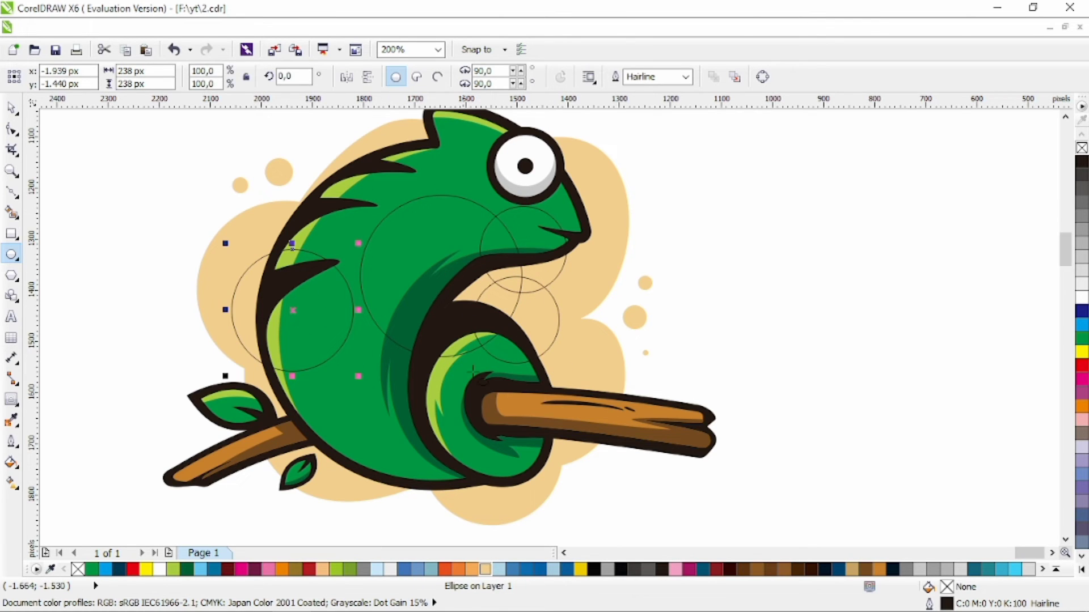
left_click_drag(444, 303, 554, 414)
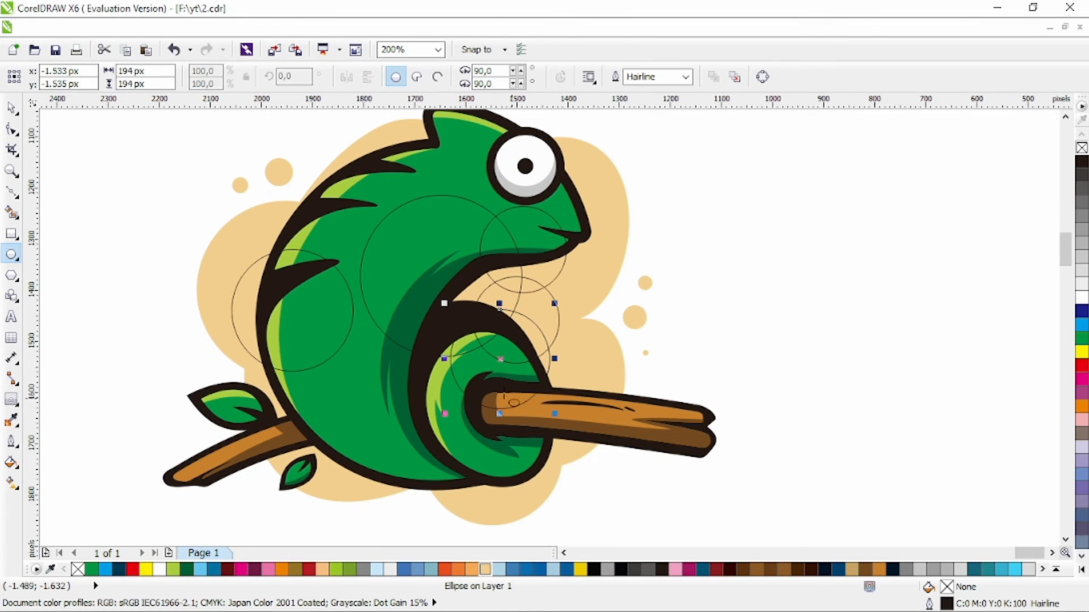
- Weld the five circles into a single outline and intersect it with the cloud background
left_click(542, 306, "shift")
left_click(523, 251, "shift")
left_click(492, 84)
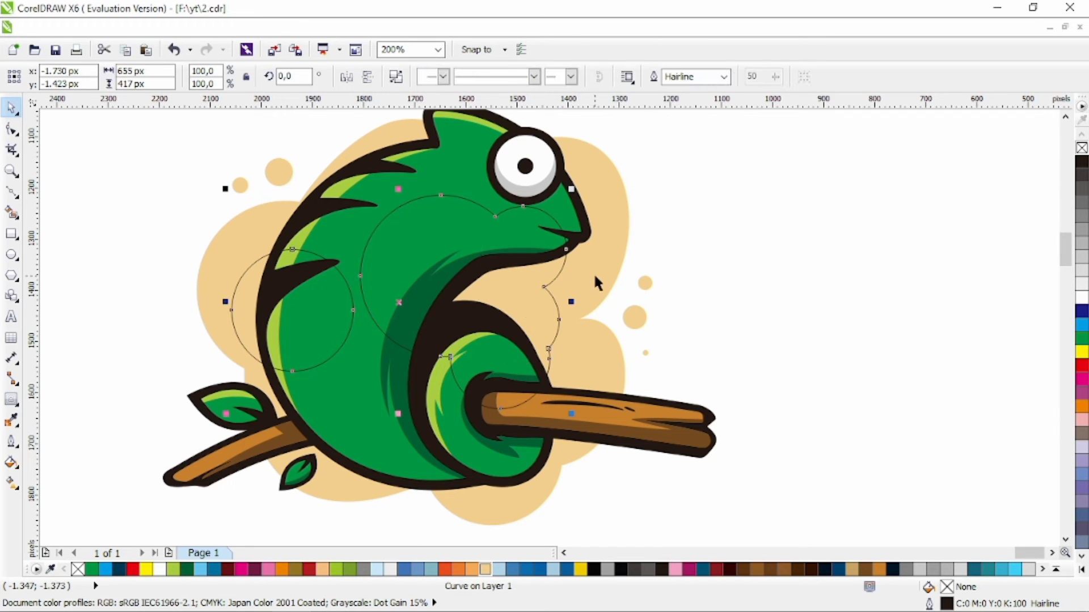
left_click(592, 271, "shift")
left_click(536, 81)
- Fill the intersected shape light orange and delete the leftover welded outline
left_click(472, 570)
left_click(681, 357)
left_click(543, 290)
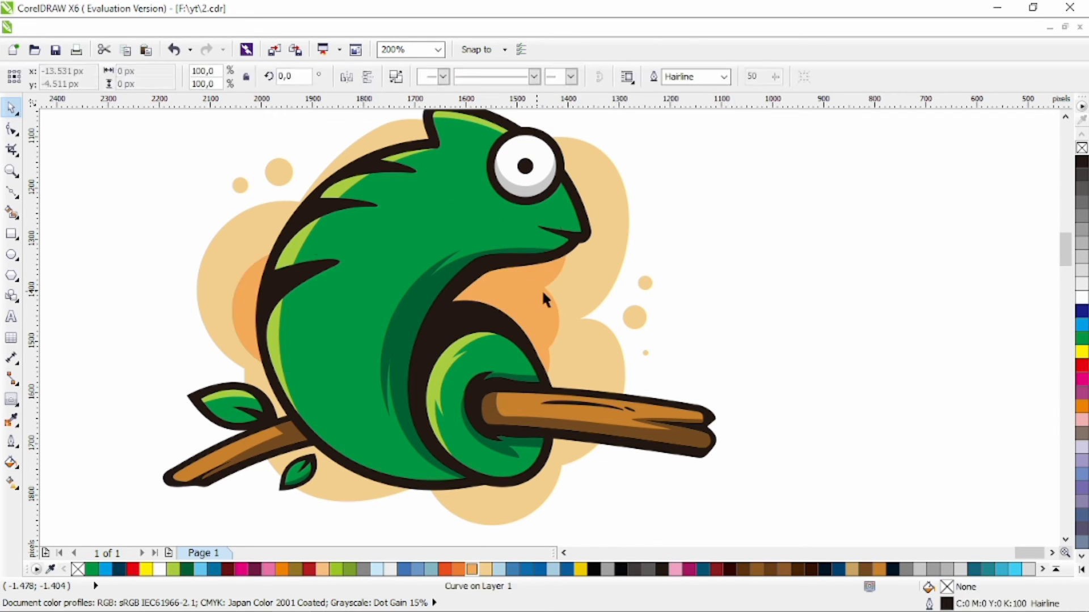
key("Delete")
- Select the whole chameleon artwork with its background and group it
scroll(543, 290, "down", 1)
scroll(578, 304, "right", 1)
left_click_drag(658, 163, 215, 464)
key("ctrl+g")
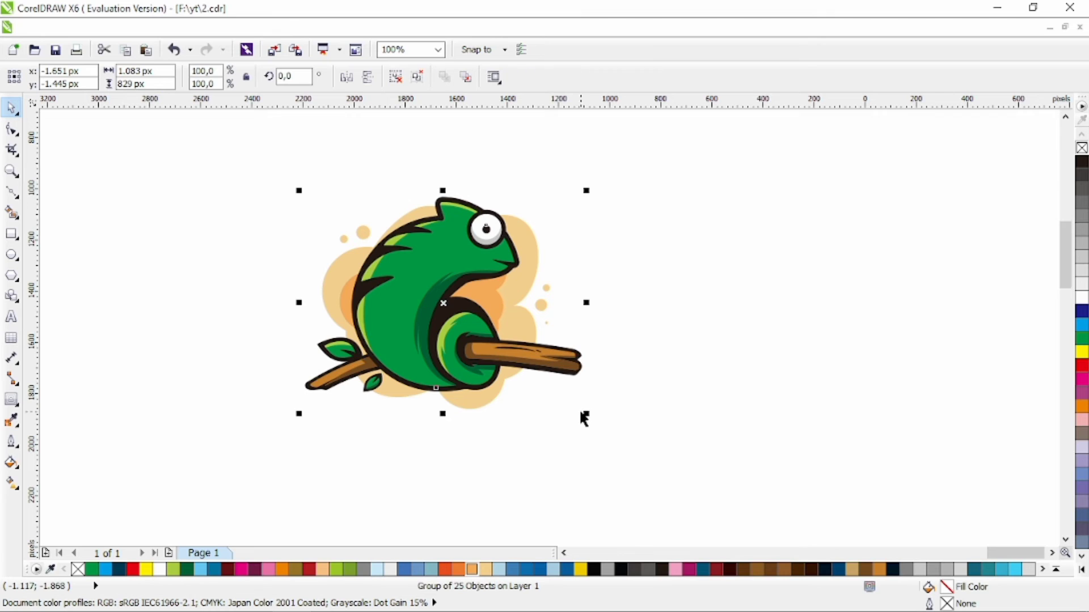
left_click(625, 356)
- Scale the grouped artwork down about its centre and move it up about 80 px
left_click(510, 294)
left_click_drag(586, 191, 554, 216)
key("Up")
key("Up")
key("Up")
key("Up")
key("Up")
key("Up")
key("Up")
key("Up")
left_click(564, 218)
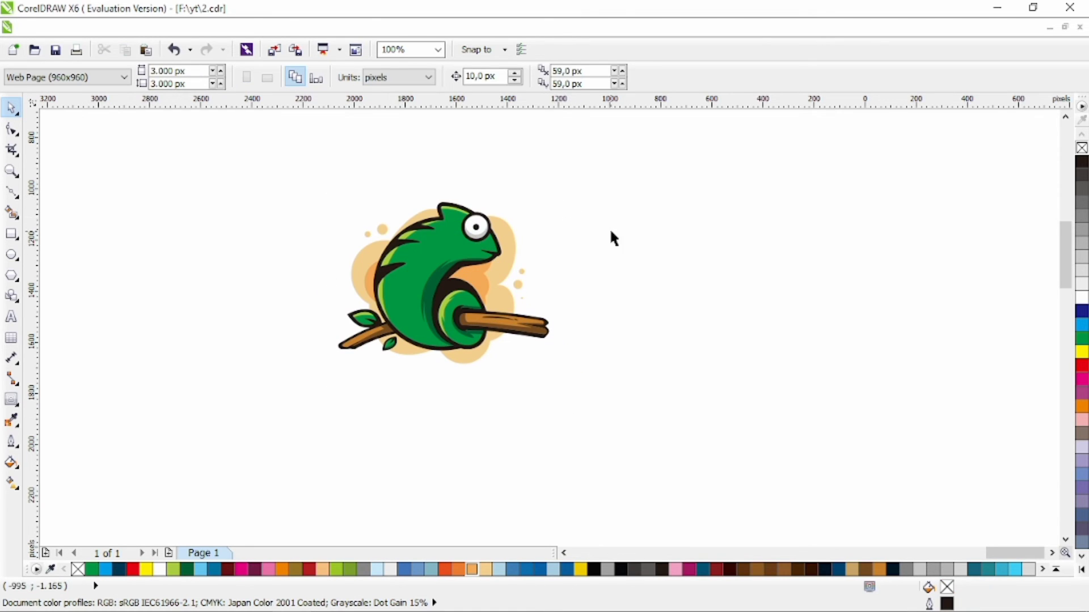
- Add the artistic text "Chameleon" below the artwork
key("F8")
left_click(301, 413)
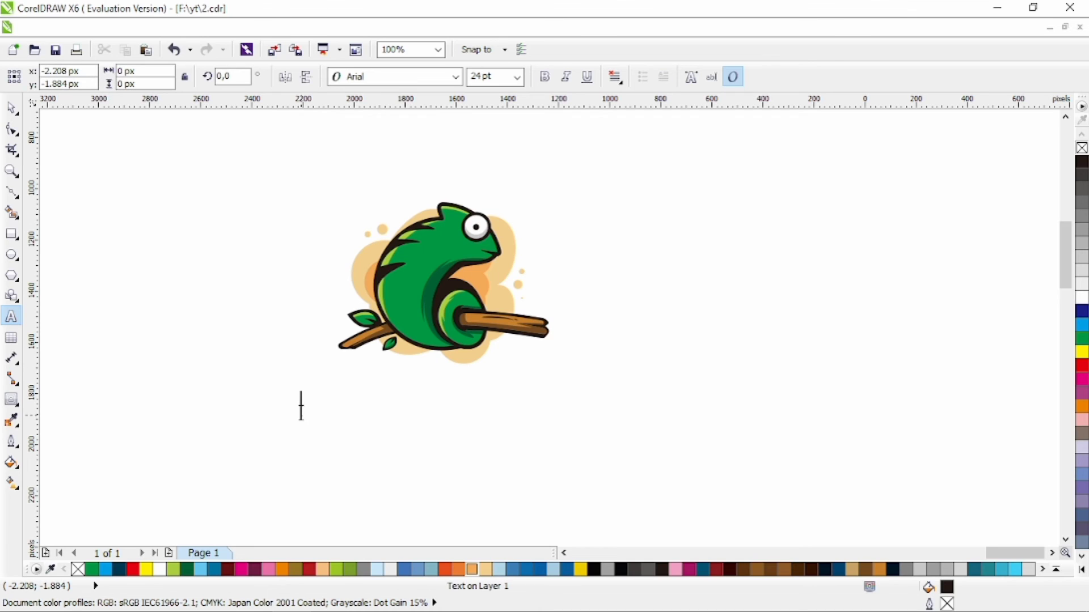
type("C")
key("Caps_Lock")
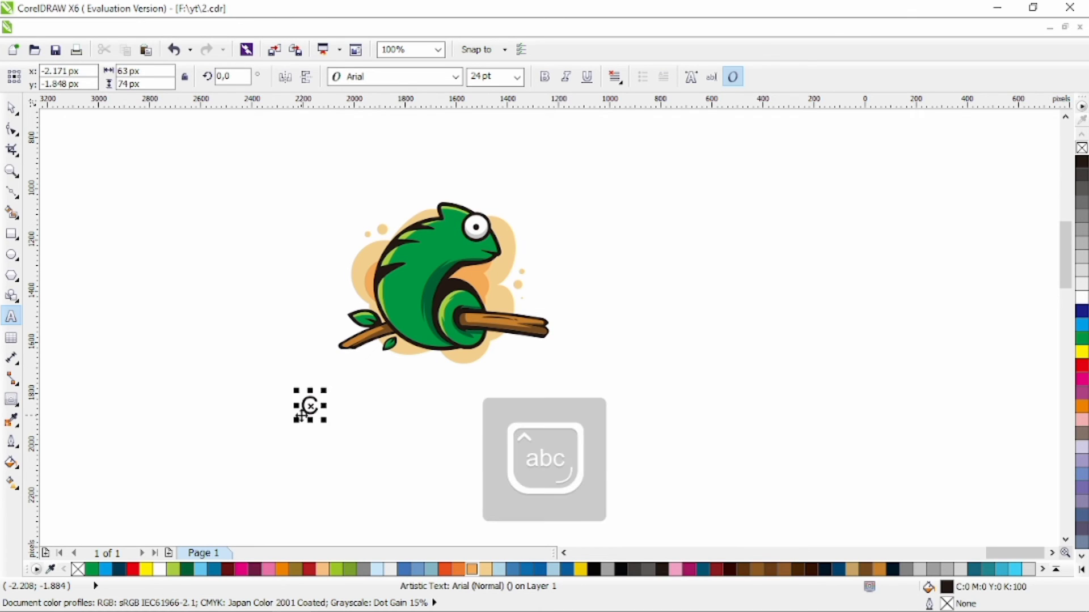
type("ham")
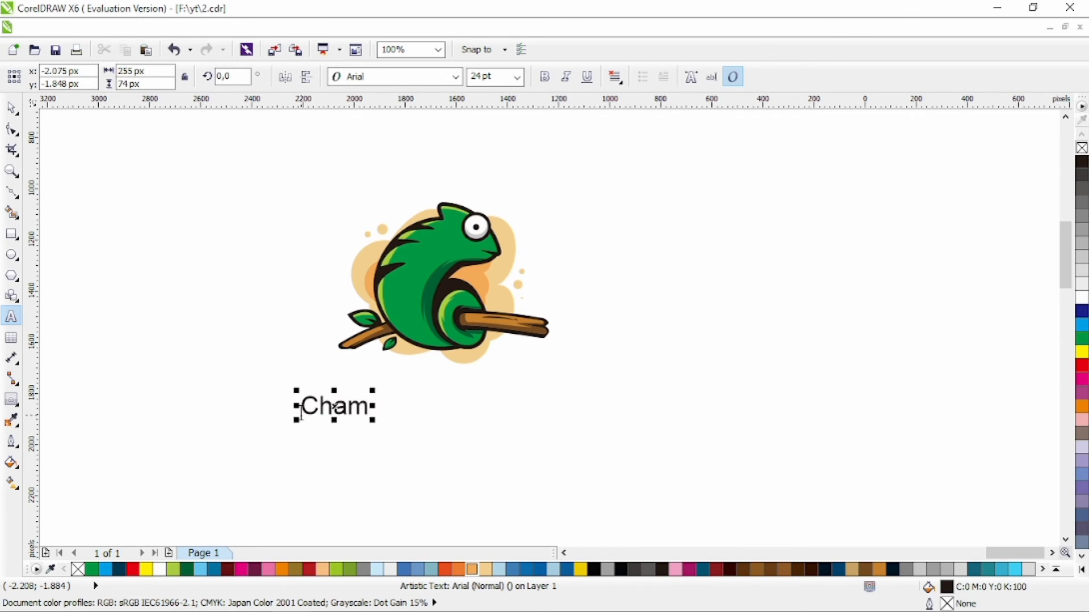
type("eleon")
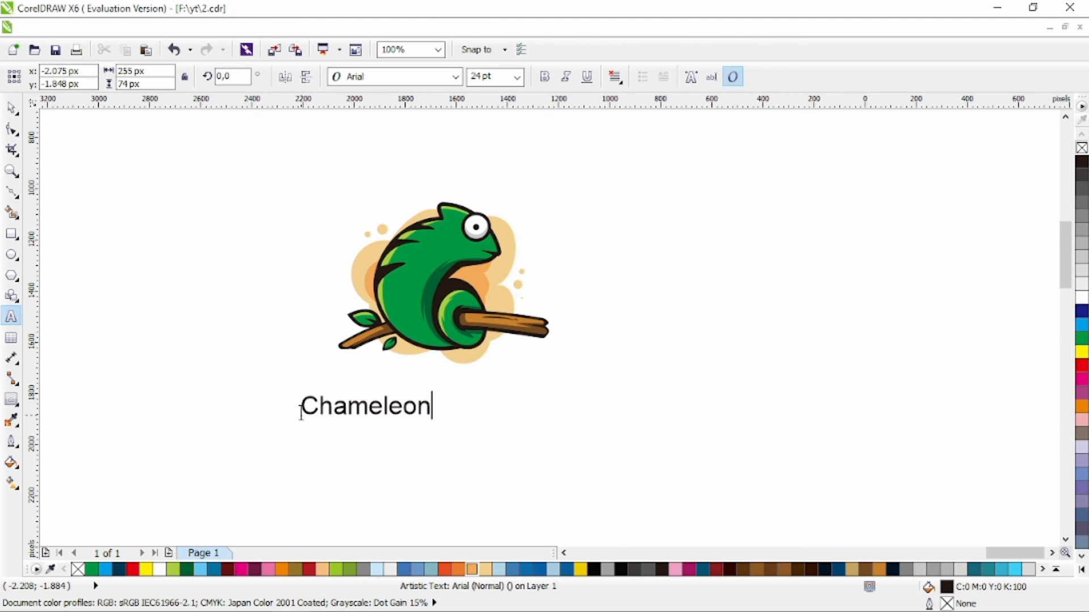
- Change the font of the Chameleon text to Almond Cream
left_click(12, 107)
left_click(455, 77)
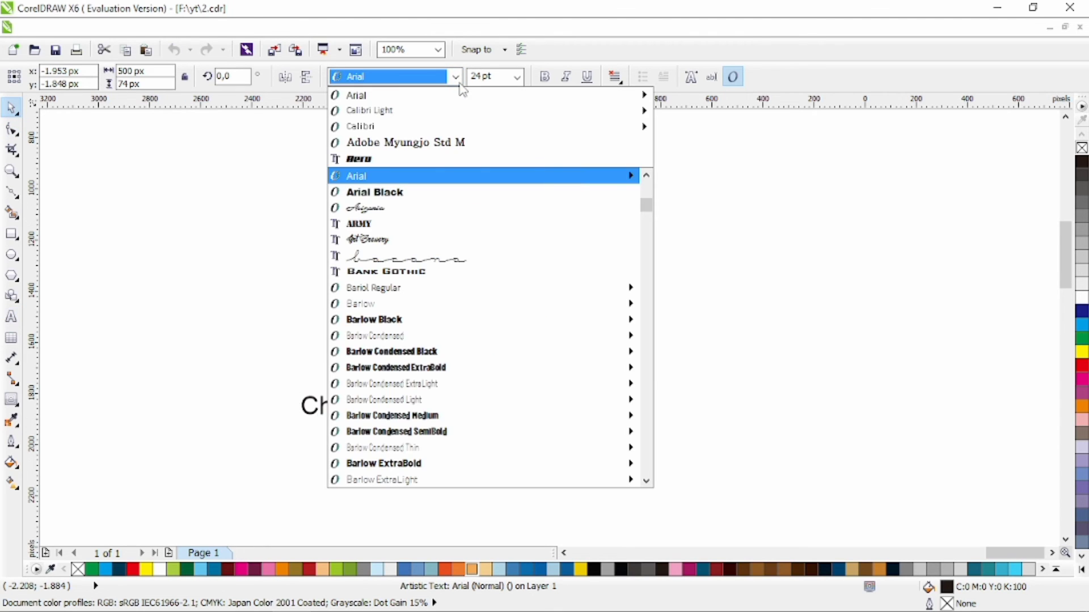
scroll(459, 376, "up", 5)
left_click(450, 382)
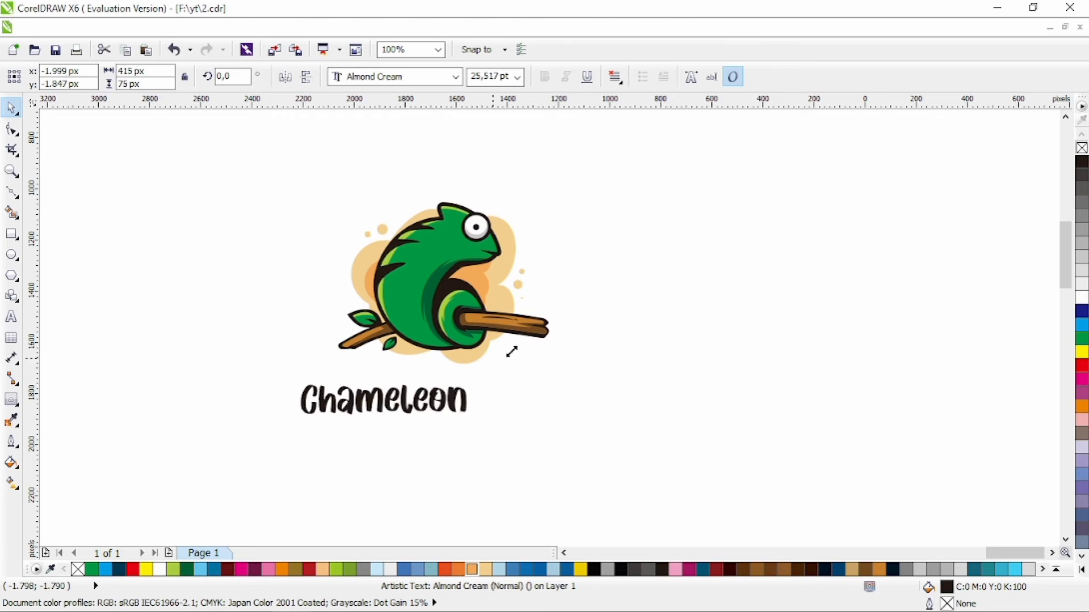
- Enlarge the Chameleon text until it is wider than the branch and centre it horizontally with the artwork
left_click_drag(512, 352, 596, 310)
left_click(541, 323, "shift")
key("c")
left_click(594, 266)
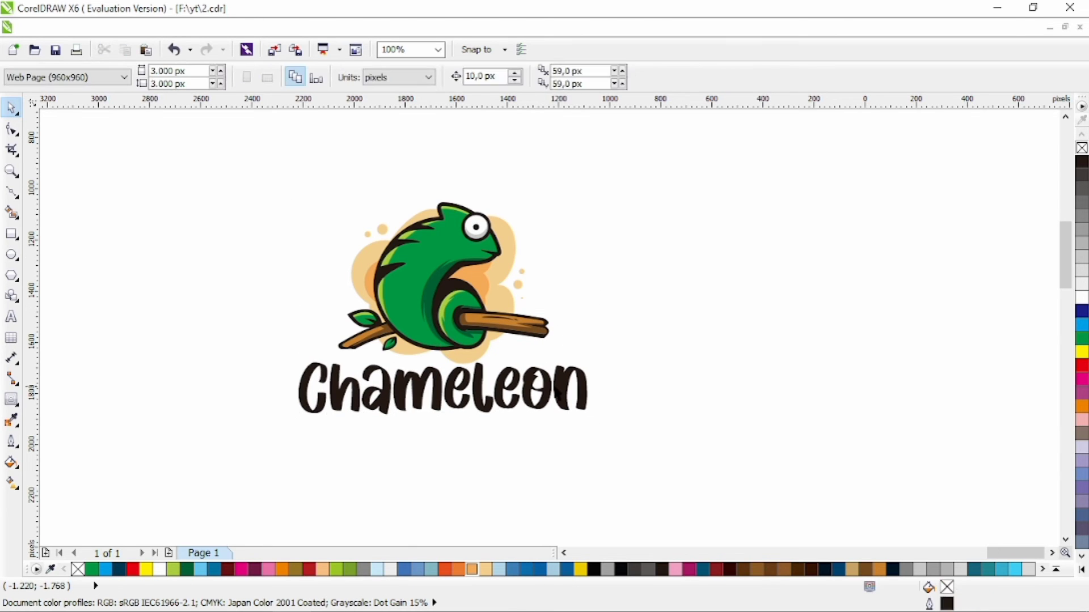
- Scale the Chameleon text down to about 53.2 pt and fill it green
left_click(548, 386)
scroll(495, 385, "up", 1)
left_click(686, 334)
left_click(671, 279)
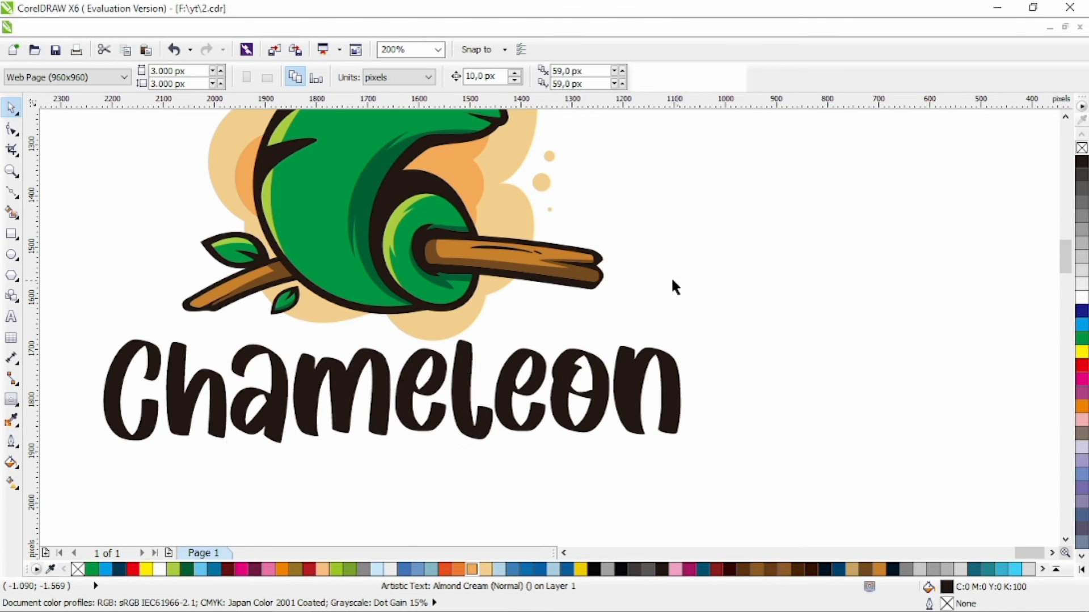
scroll(509, 327, "down", 1)
scroll(535, 327, "up", 1)
left_click(574, 374)
left_click_drag(658, 338, 602, 350)
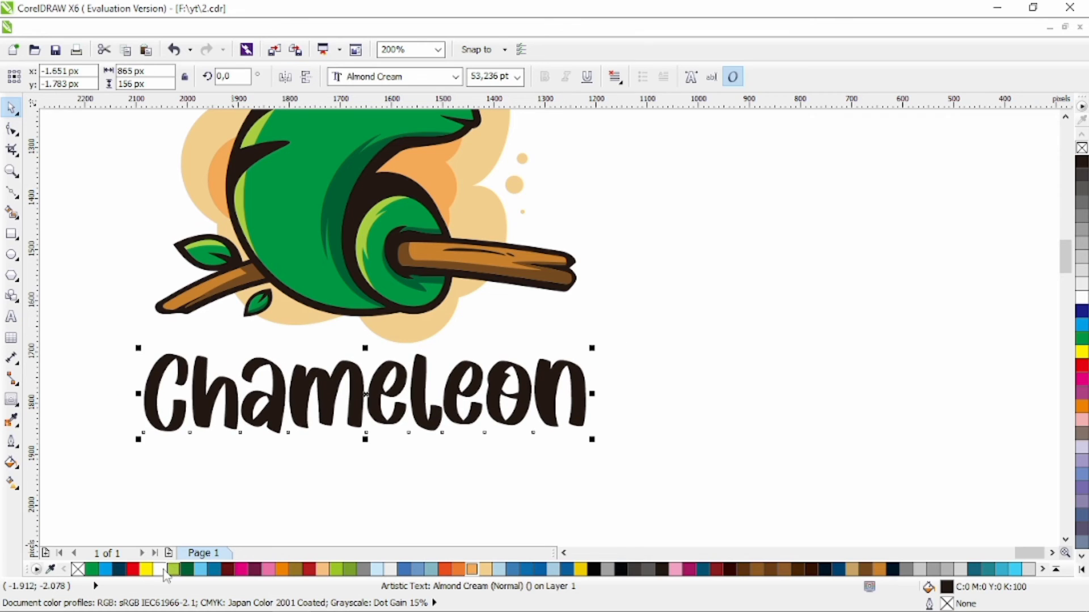
left_click(92, 570)
- Add a single-step black outside contour of 20 px around the Chameleon text
left_click(14, 404)
left_click(366, 77)
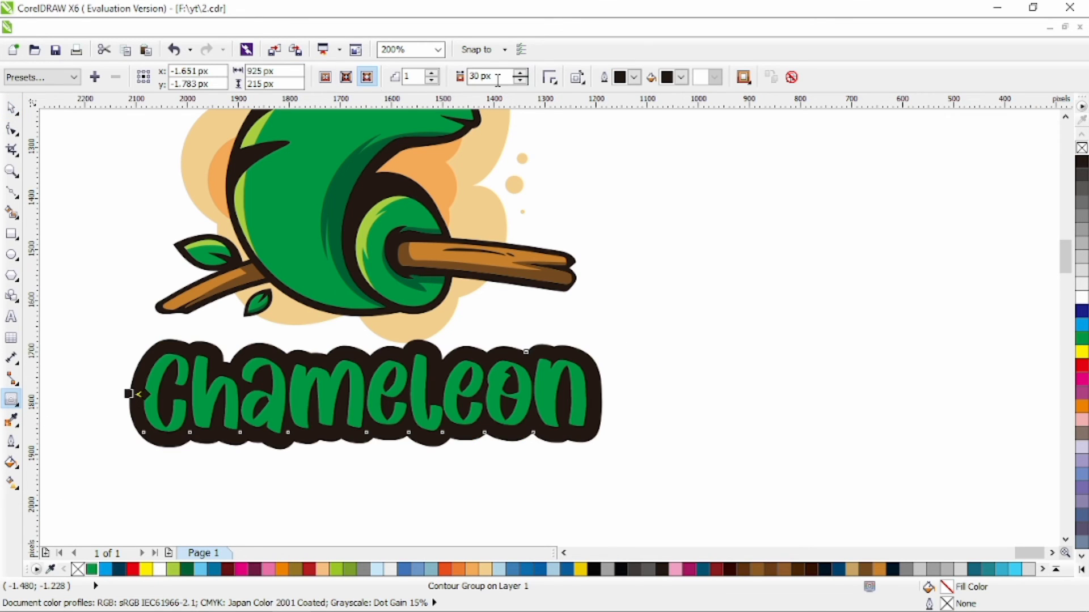
key("Return")
left_click(12, 107)
left_click(131, 170)
- Set the text's contour offset to 30 px and break the contour apart from the text
scroll(316, 245, "down", 1)
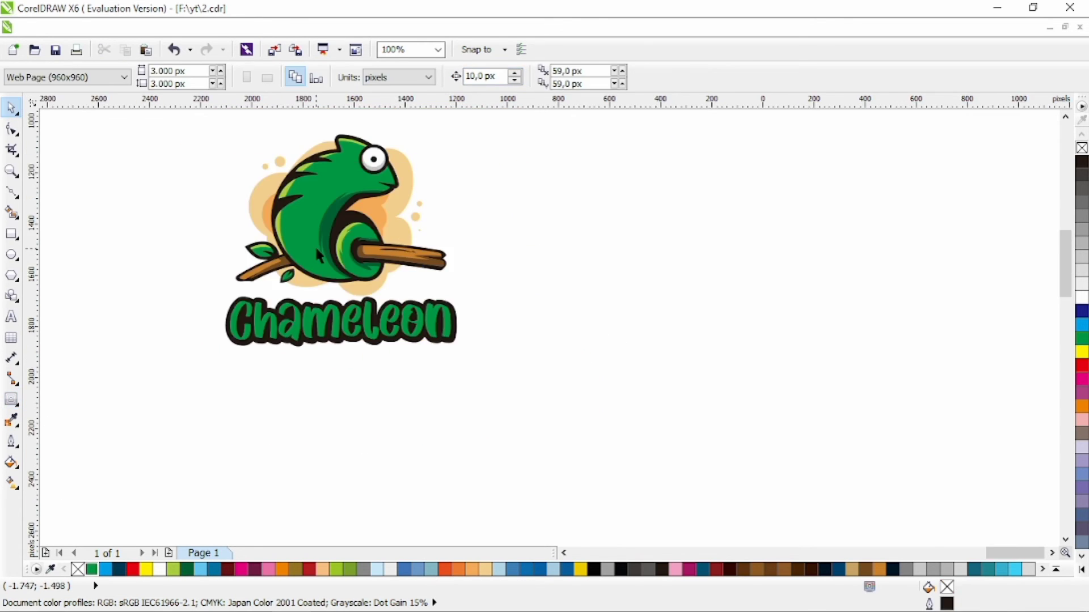
scroll(284, 272, "left", 1)
scroll(287, 276, "up", 1)
left_click(303, 320)
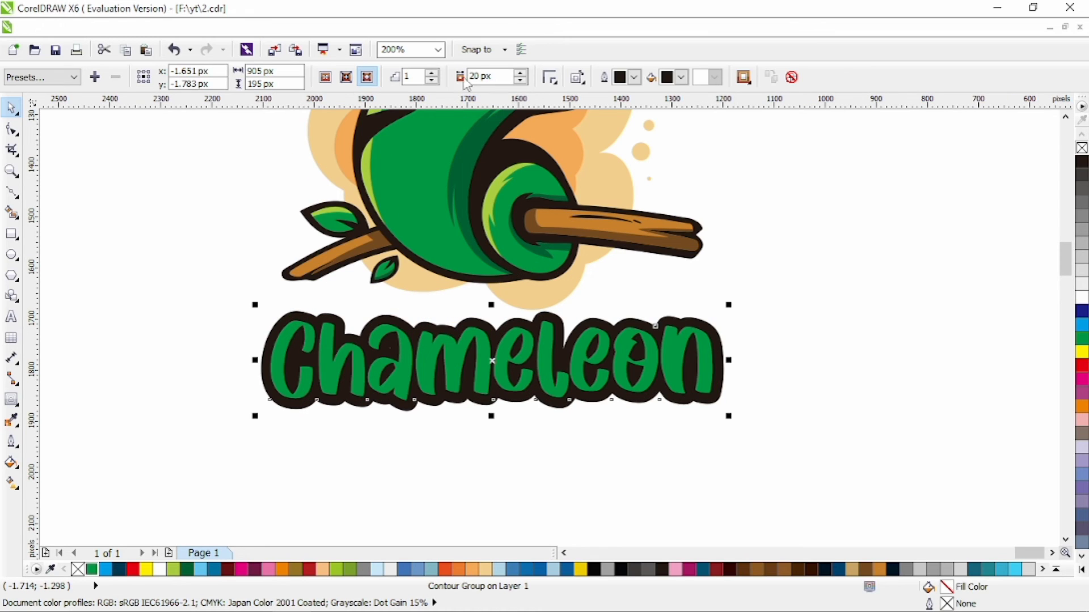
type("30")
key("Return")
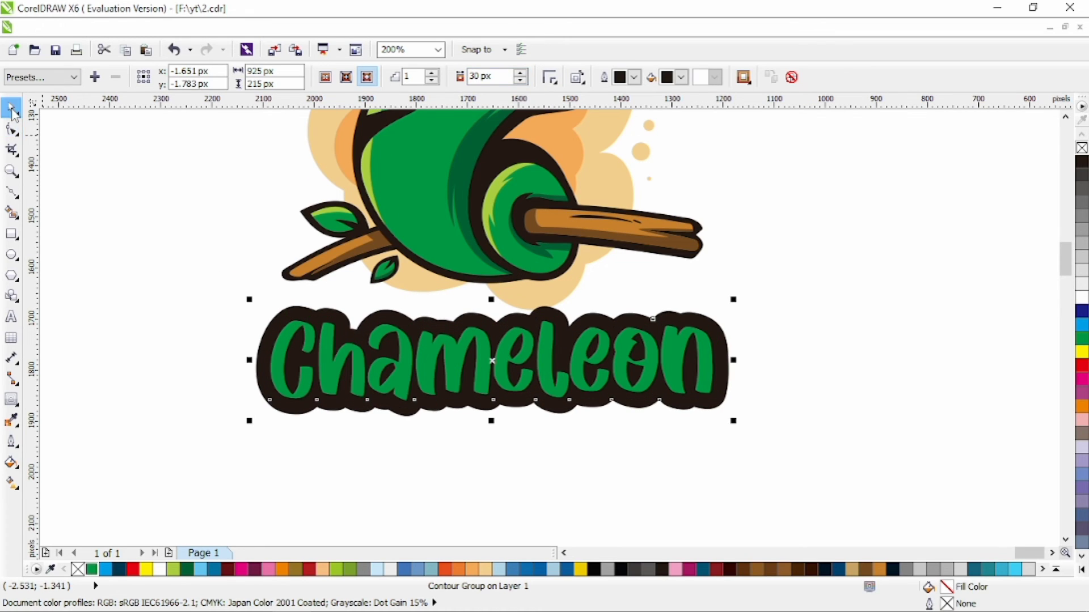
key("ctrl+k")
left_click(749, 318)
- Add a second outside contour of 10 px around the green text and make it white
left_click(703, 347)
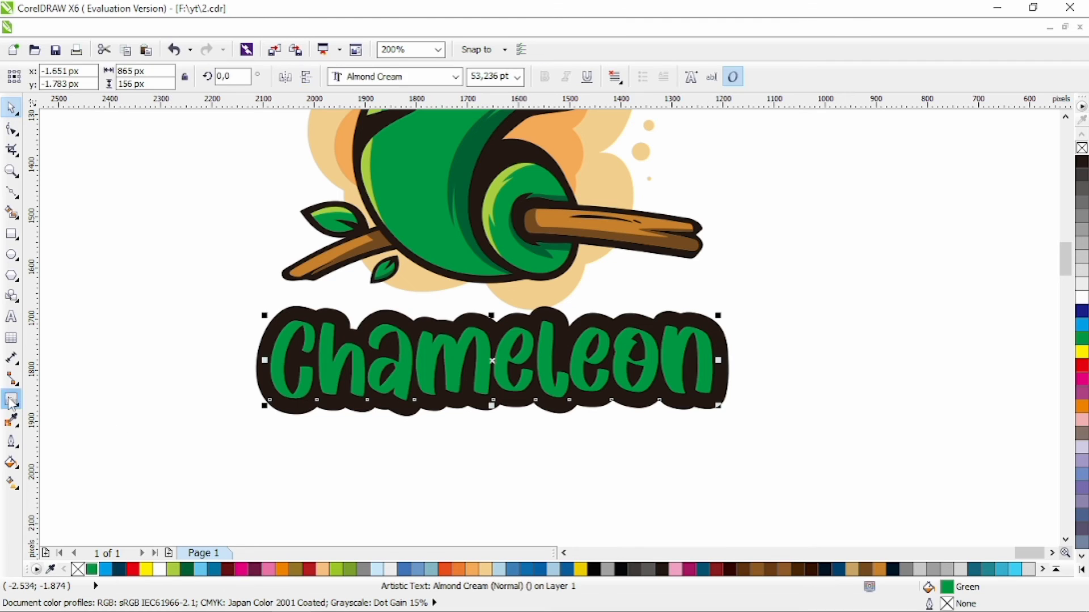
left_click(11, 399)
left_click(373, 74)
type("10")
key("Return")
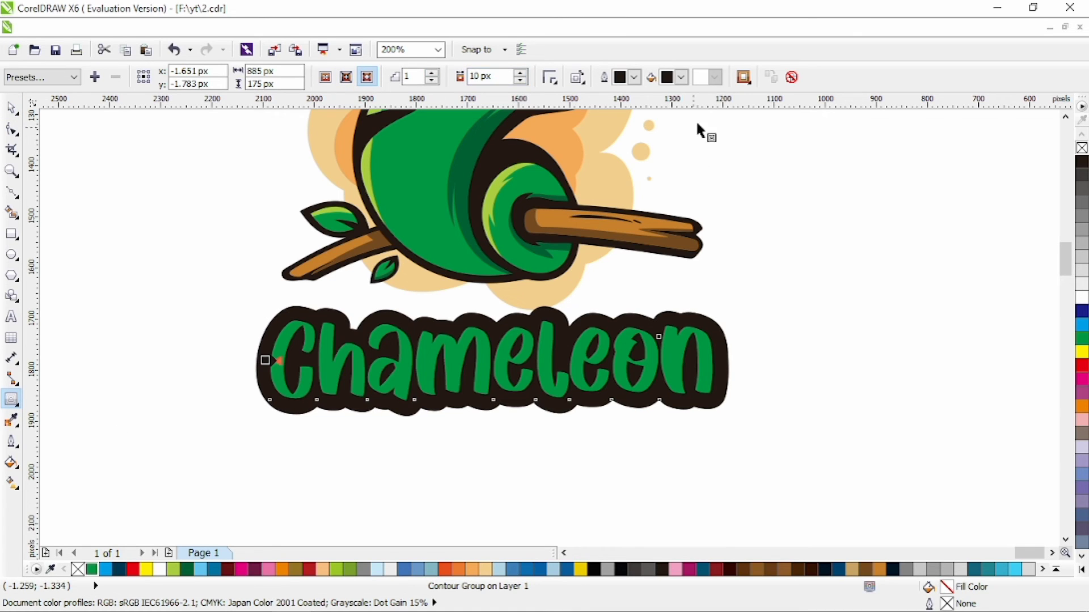
left_click(681, 77)
left_click(722, 111)
left_click(11, 108)
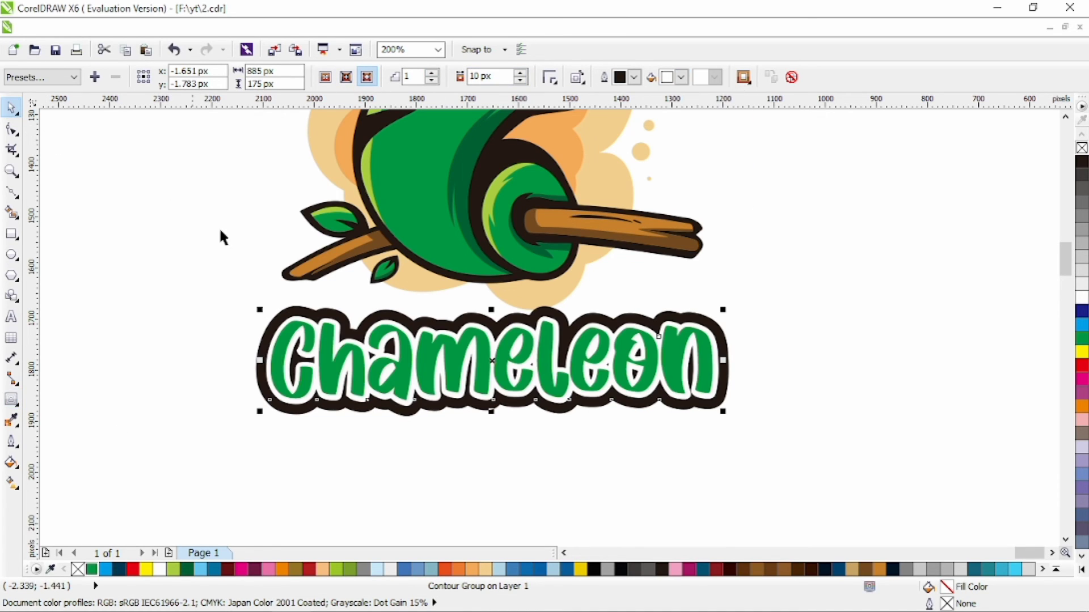
left_click(216, 269)
- Clear the white contour from the text and fill the black outline shape dark green
scroll(291, 288, "down", 1)
scroll(403, 288, "up", 2)
left_click(572, 369)
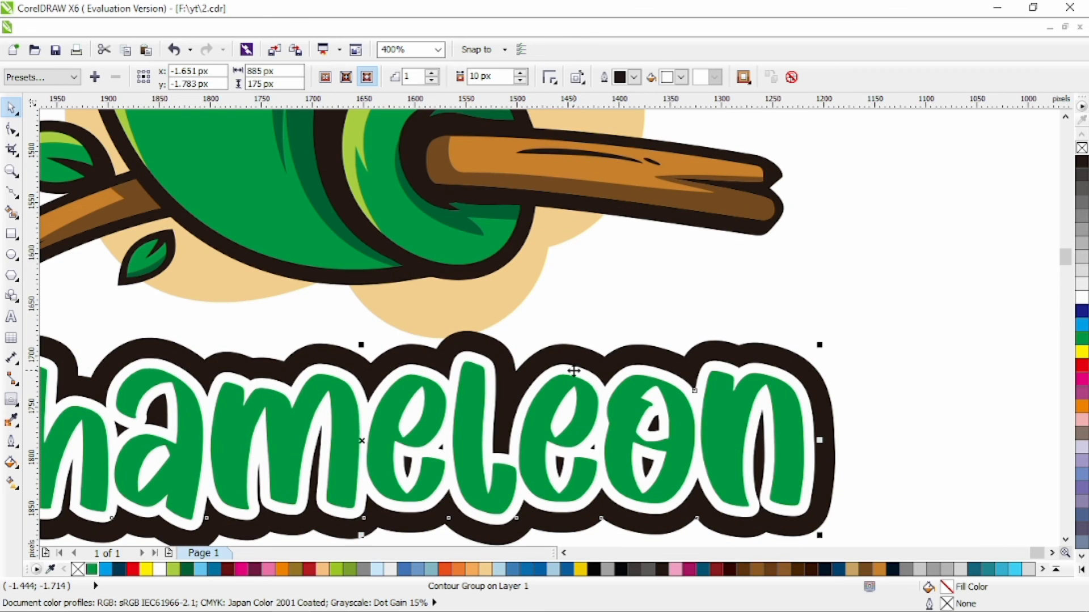
left_click(791, 77)
left_click(801, 375)
left_click(188, 569)
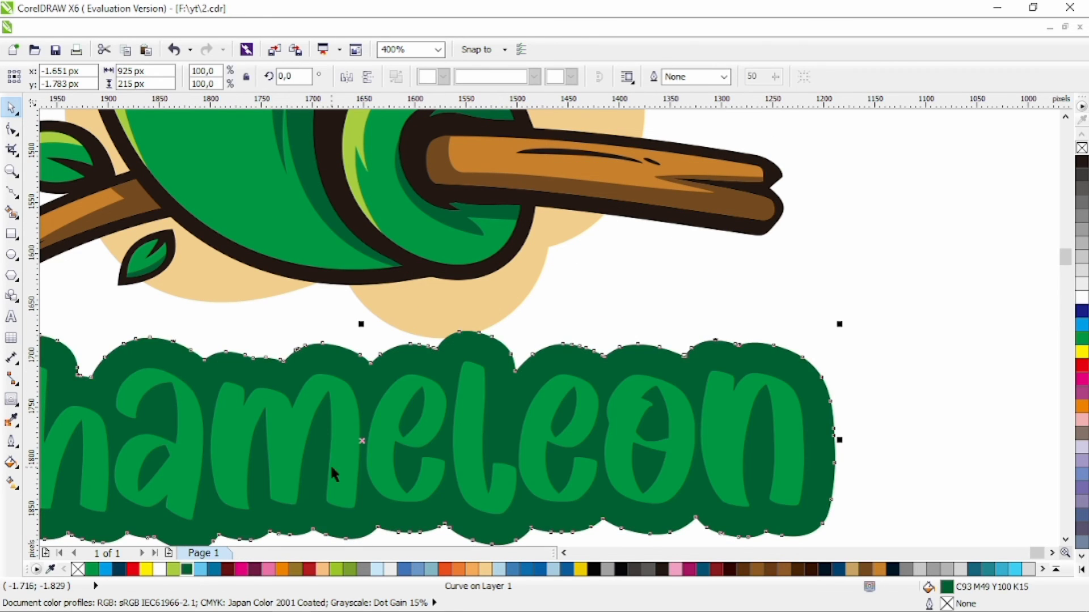
- Fill the Chameleon text light green
left_click(331, 463)
left_click(173, 570)
scroll(264, 362, "down", 1)
left_click(528, 329)
scroll(568, 384, "down", 1)
scroll(519, 384, "up", 1)
- Scale the text and its dark green outline shape down together about their centre
left_click(580, 373)
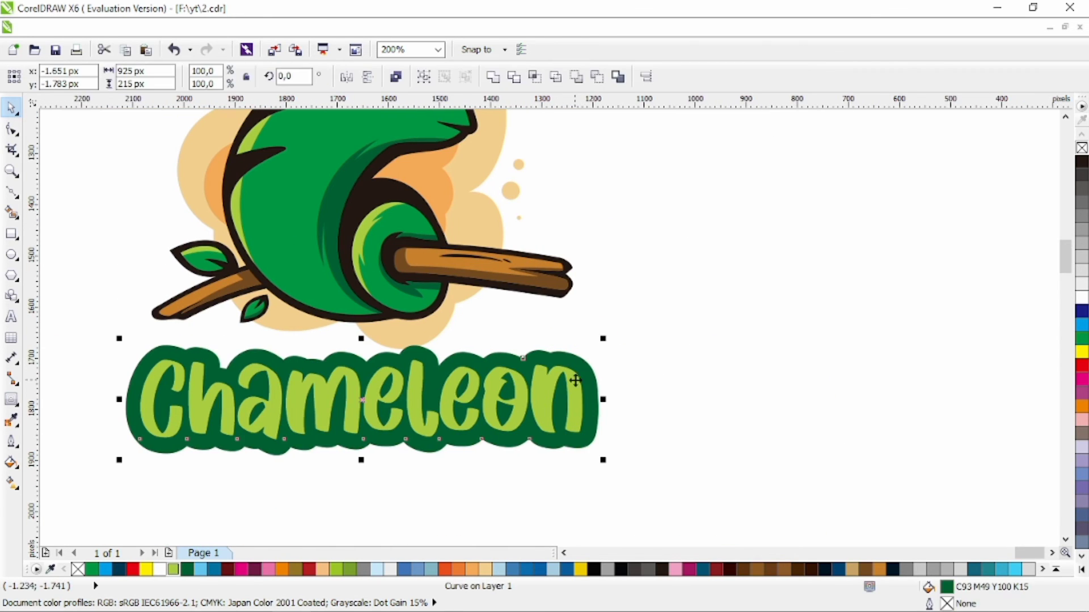
left_click(572, 379, "shift")
left_click_drag(602, 341, 560, 347)
left_click(563, 341)
scroll(563, 342, "down", 1)
scroll(563, 342, "up", 1)
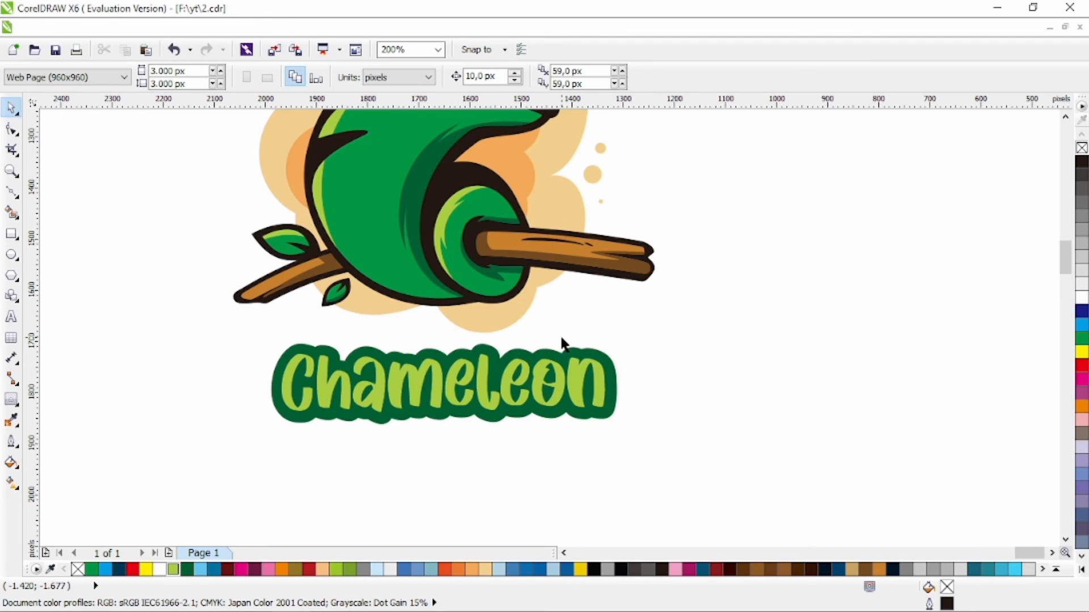
- Delete the dark green outline shape, then enlarge the Chameleon text to about 49.9 pt and fill it dark green
left_click(614, 375)
key("Delete")
left_click(597, 361)
left_click_drag(587, 427, 678, 429)
left_click(186, 569)
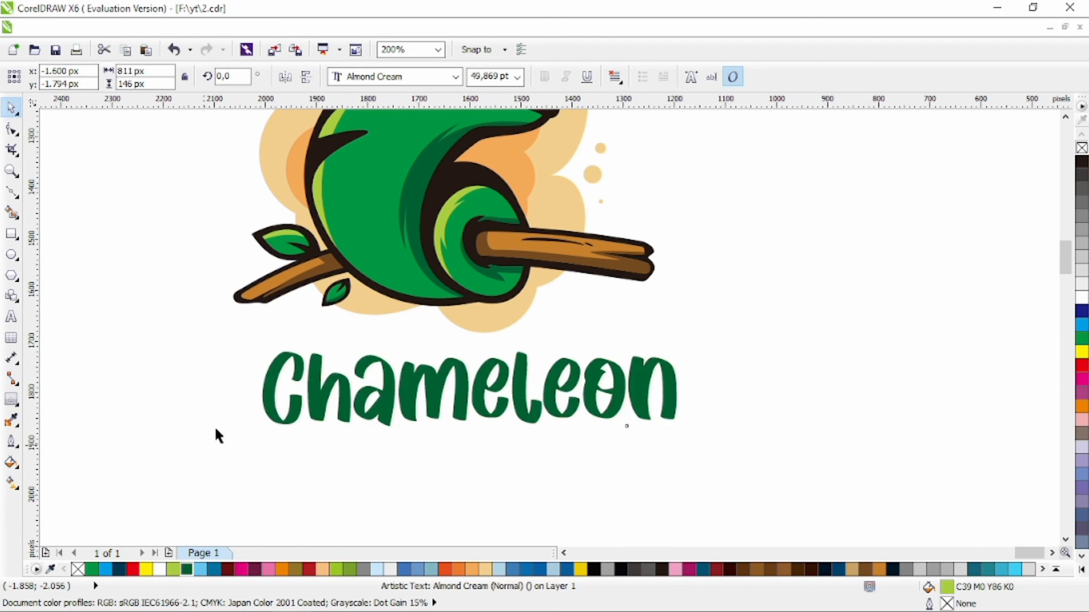
- Centre the Chameleon text horizontally under the artwork and enlarge it to about 63.1 pt
scroll(304, 308, "down", 1)
left_click(396, 255)
left_click_drag(586, 150, 187, 447)
key("Escape")
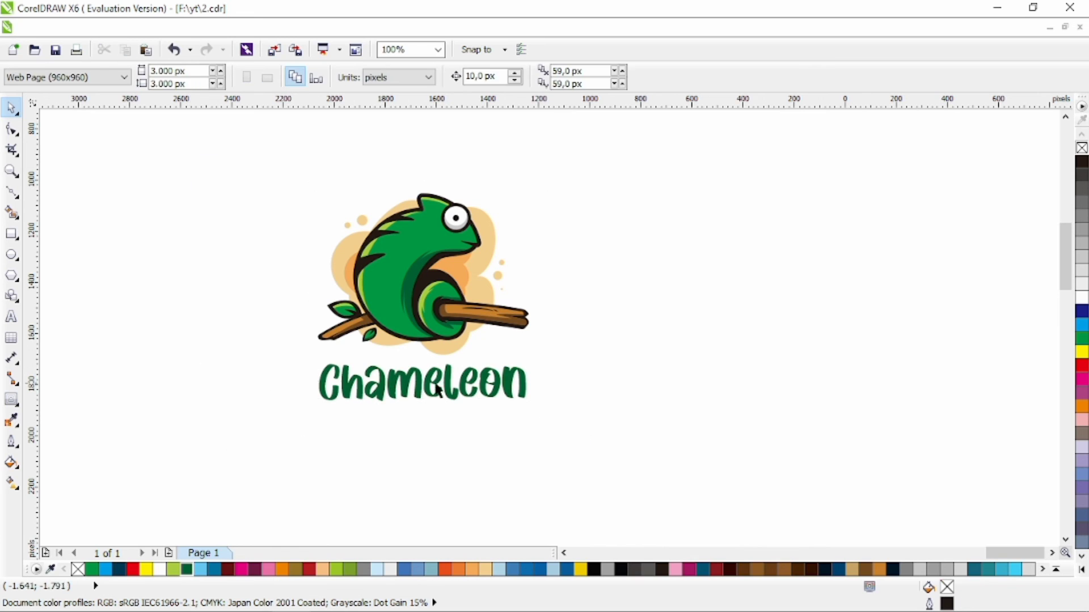
left_click(437, 390)
left_click_drag(530, 413, 576, 410)
scroll(422, 417, "up", 1)
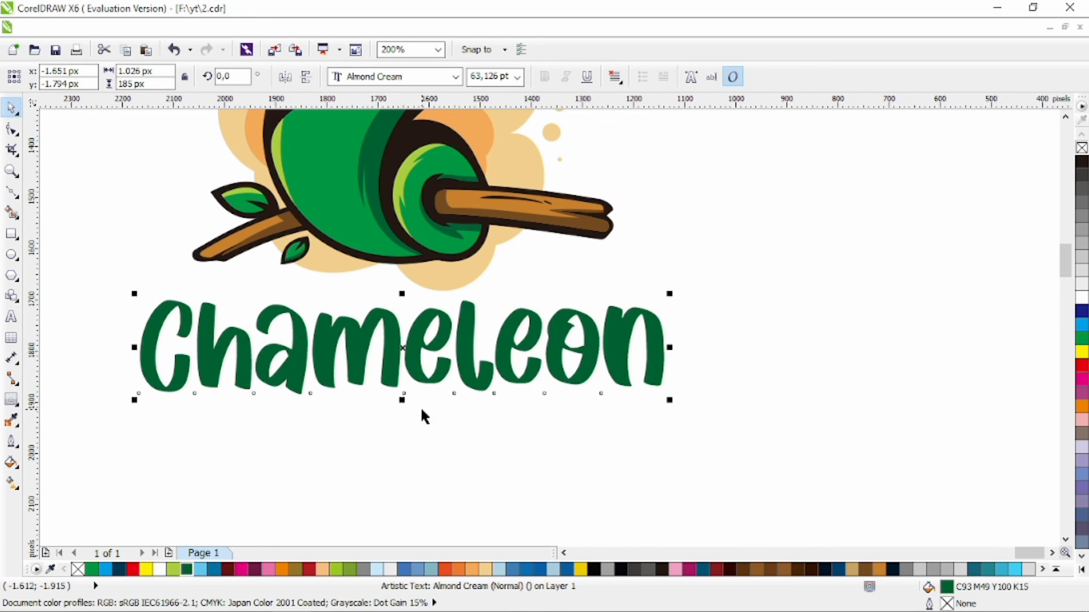
- Duplicate the Chameleon text directly below the original and change the copy's wording to "logo design"
left_click_drag(467, 381, 467, 471)
double_click(453, 413)
double_click(471, 458)
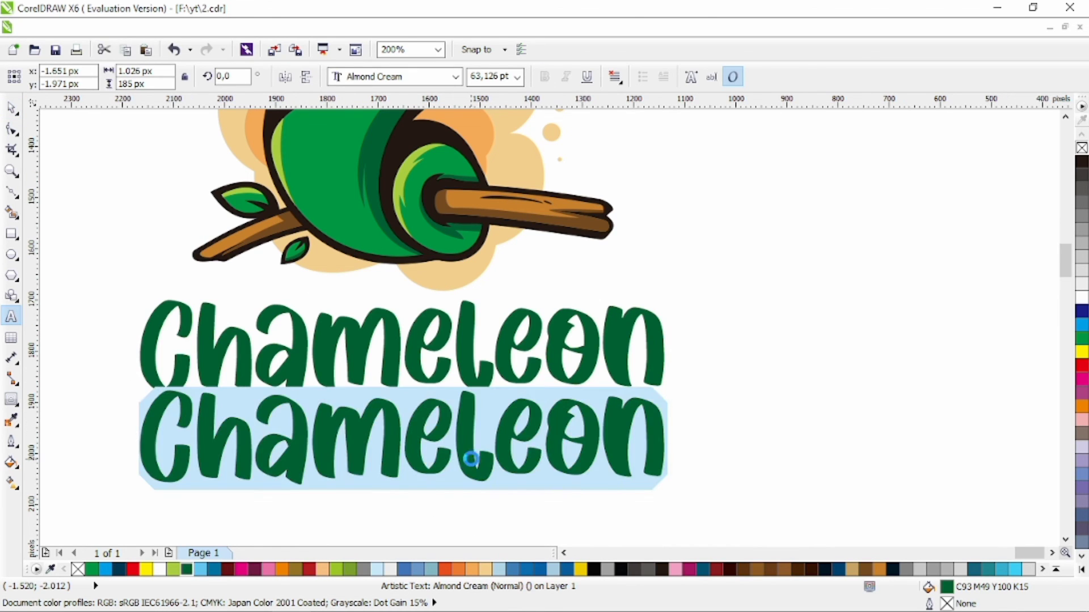
type("logo design")
- Shrink the "logo design" text to a small tagline under the left half of Chameleon and widen its letter spacing
left_click(13, 106)
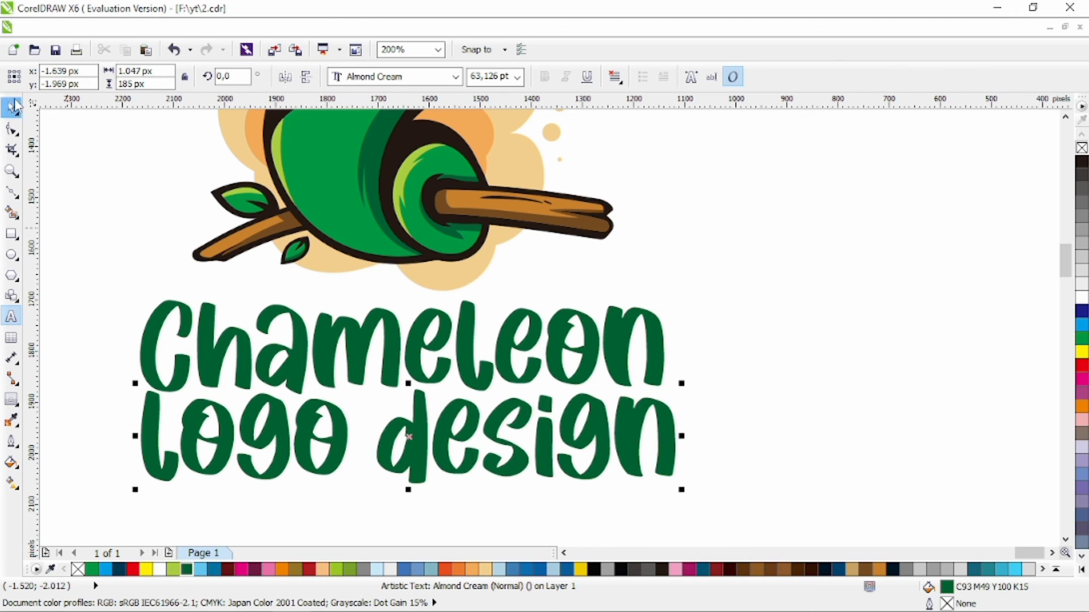
mouse_move(681, 489)
left_mouse_down()
mouse_move(256, 459)
mouse_move(275, 406)
mouse_move(318, 448)
mouse_move(330, 431)
mouse_move(419, 445)
mouse_move(369, 435)
left_mouse_up()
left_click(12, 129)
key("space")
- Draw a three-node line from beside the tagline to below the final "n", convert it to curves and bend it into an S-shaped swoosh
key("F5")
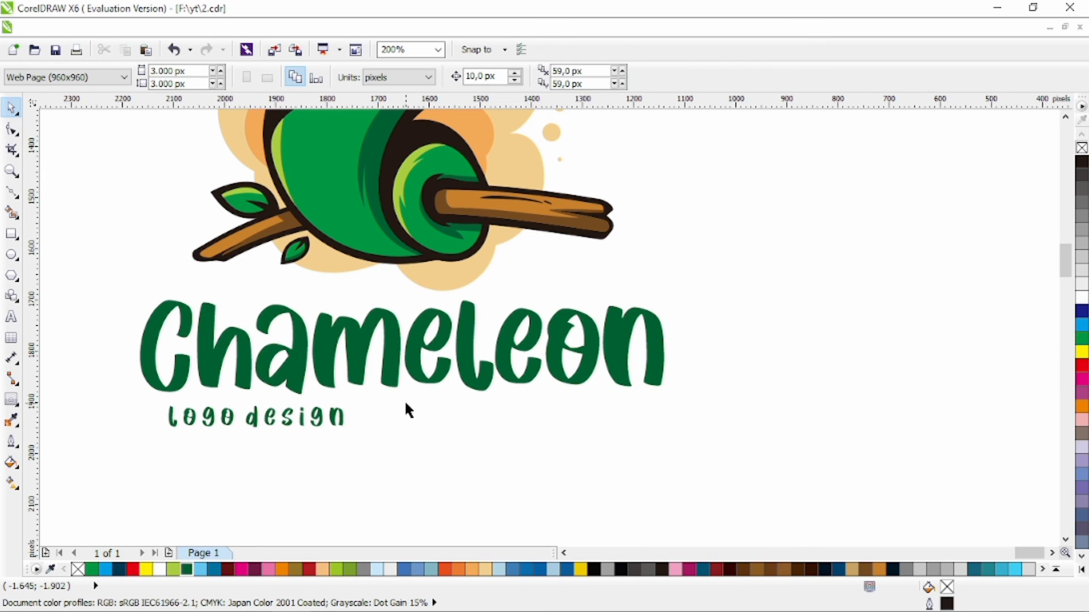
double_click(540, 411)
left_click(652, 401)
key("F10")
key("ctrl+a")
left_click(221, 76)
mouse_move(519, 377)
left_mouse_down()
mouse_move(553, 416)
mouse_move(499, 397)
mouse_move(478, 414)
mouse_move(590, 442)
mouse_move(466, 403)
left_mouse_up()
left_click(271, 76)
left_click_drag(618, 404, 608, 391)
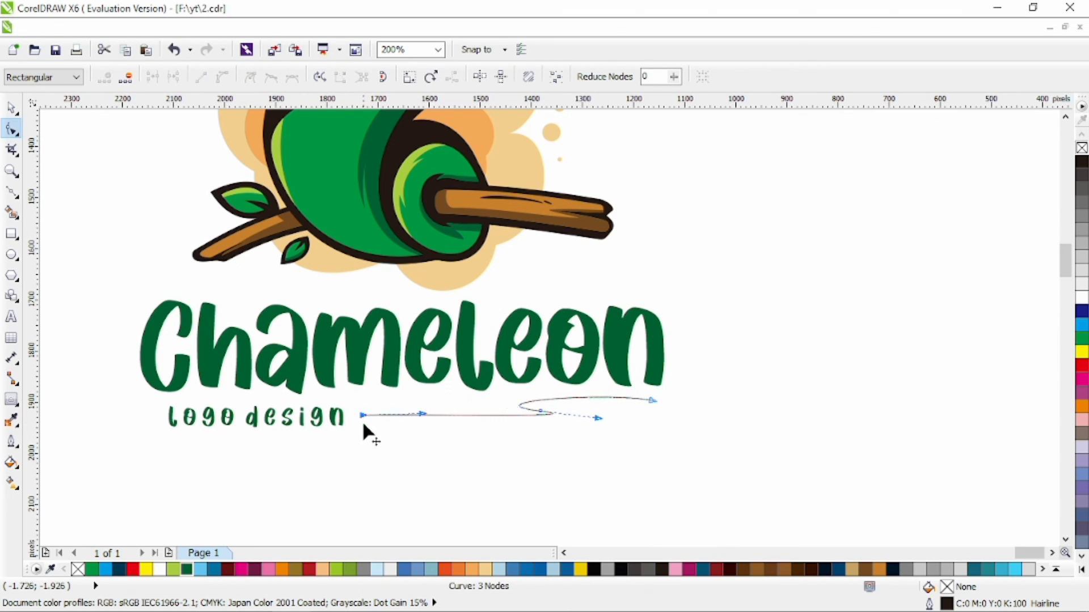
- Refine the swoosh's end and middle nodes so both arms arch gently and meet in a narrow fold
left_click_drag(422, 427, 428, 402)
left_click_drag(363, 429, 364, 418)
left_click(540, 411)
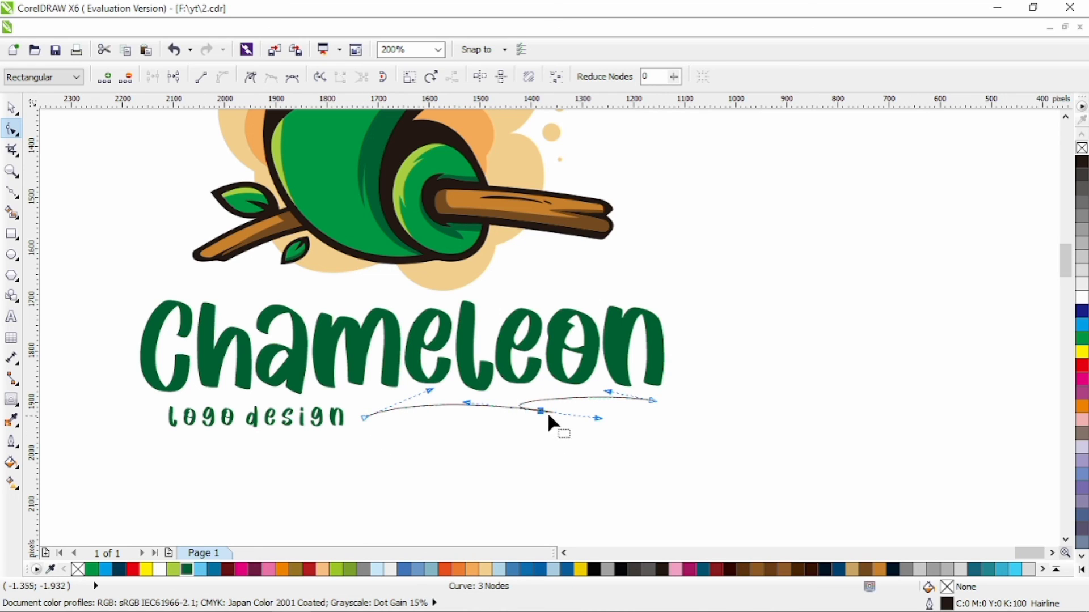
left_click_drag(479, 401, 610, 399)
left_click(620, 398)
- Thicken the swoosh's outline and convert that outline into a filled, node-editable shape
left_click(11, 108)
left_click(567, 401)
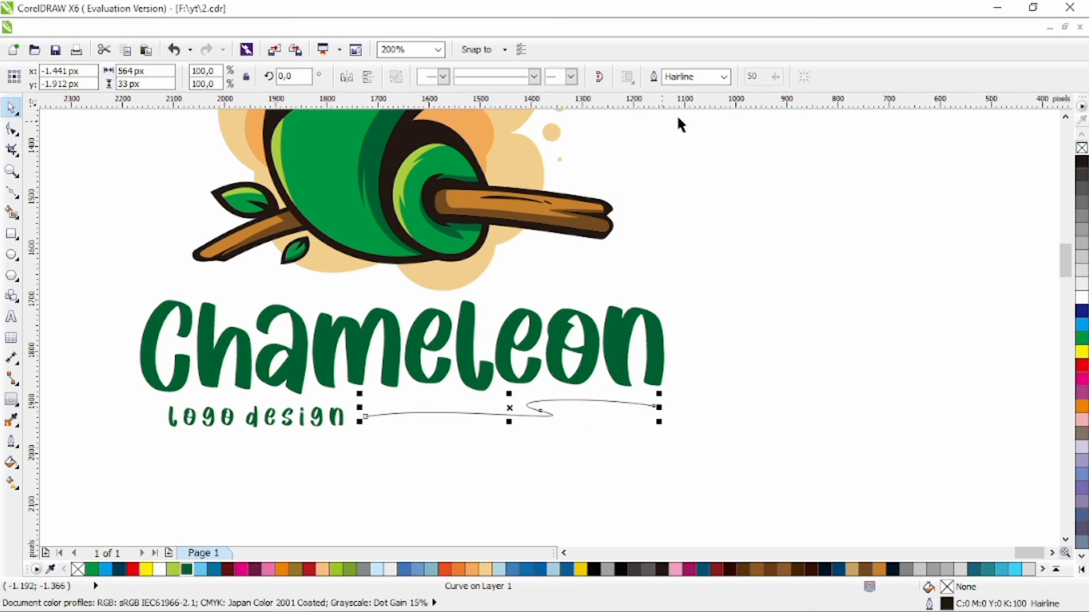
left_click(724, 77)
left_click(693, 165)
key("F10")
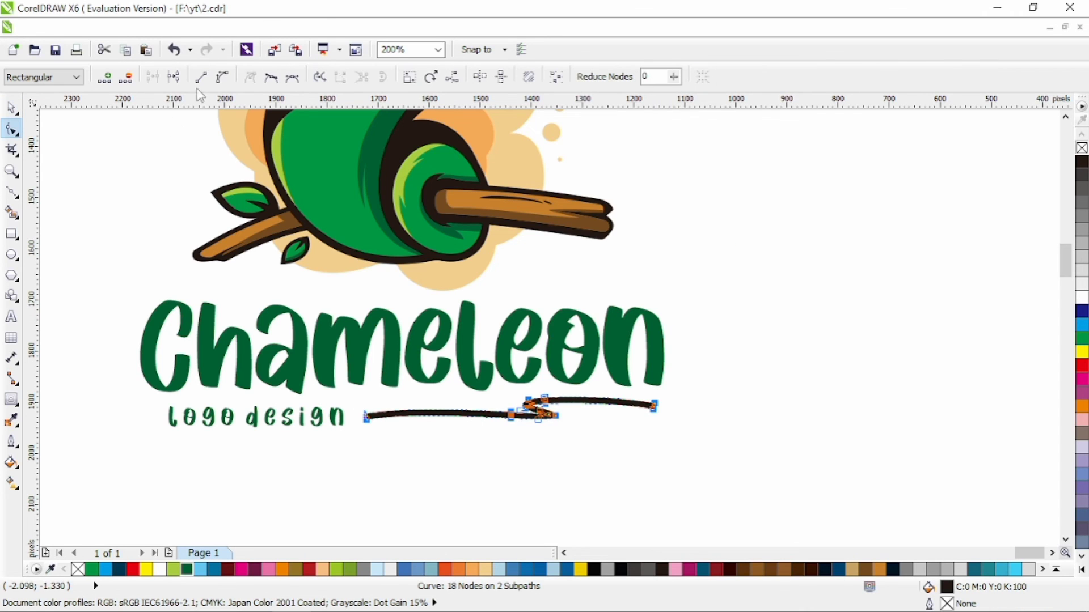
- Taper the swoosh's left end to a point by deleting a corner node and reshaping the adjoining curves
scroll(403, 445, "up", 2)
scroll(402, 444, "up", 1)
left_click(247, 323)
key("Delete")
left_click_drag(248, 341, 220, 346)
left_click_drag(208, 278, 337, 283)
left_click_drag(372, 321, 371, 309)
left_click_drag(337, 283, 269, 278)
- Delete the stray nodes around the swoosh's fold and taper its right end to a curved point
scroll(269, 278, "down", 2)
scroll(435, 289, "up", 2)
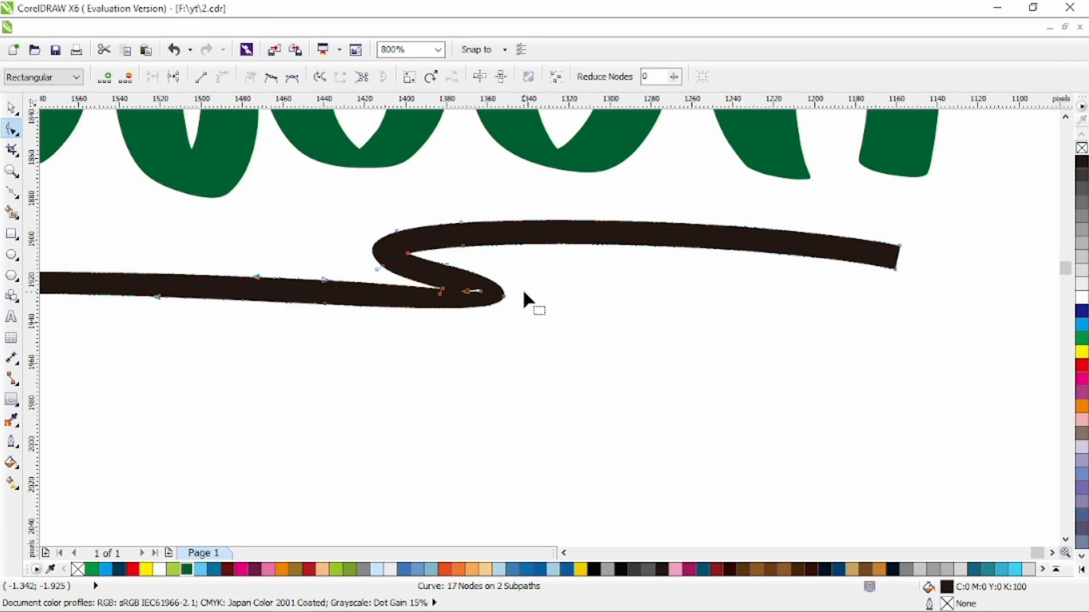
left_click_drag(454, 311, 453, 313)
key("Delete")
left_click_drag(894, 214, 919, 253)
key("Delete")
left_click(895, 269)
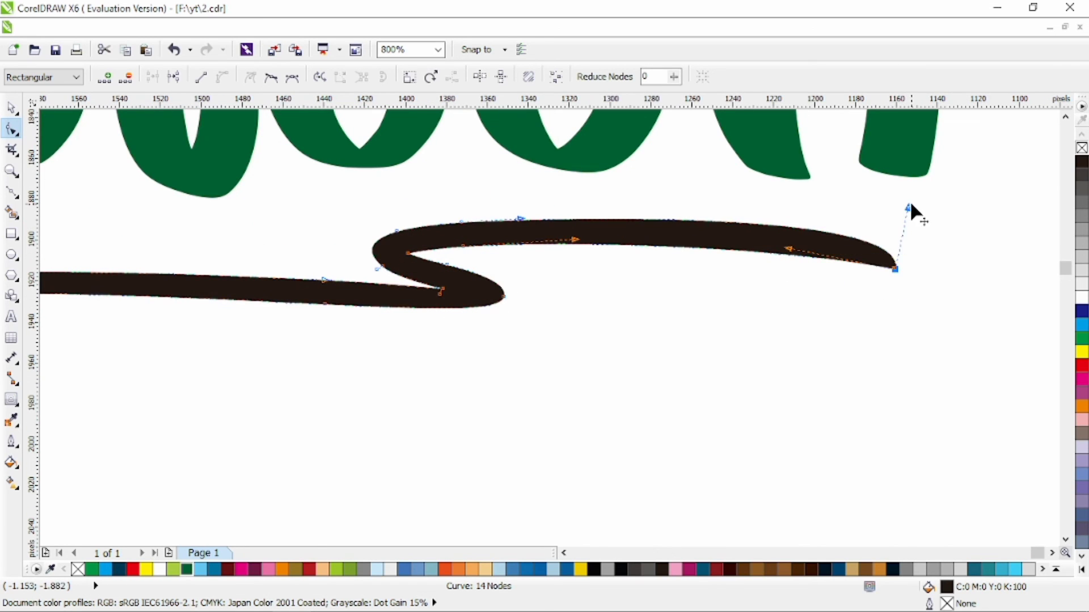
left_click_drag(911, 204, 969, 245)
left_click_drag(457, 206, 497, 235)
key("Delete")
scroll(738, 256, "down", 2)
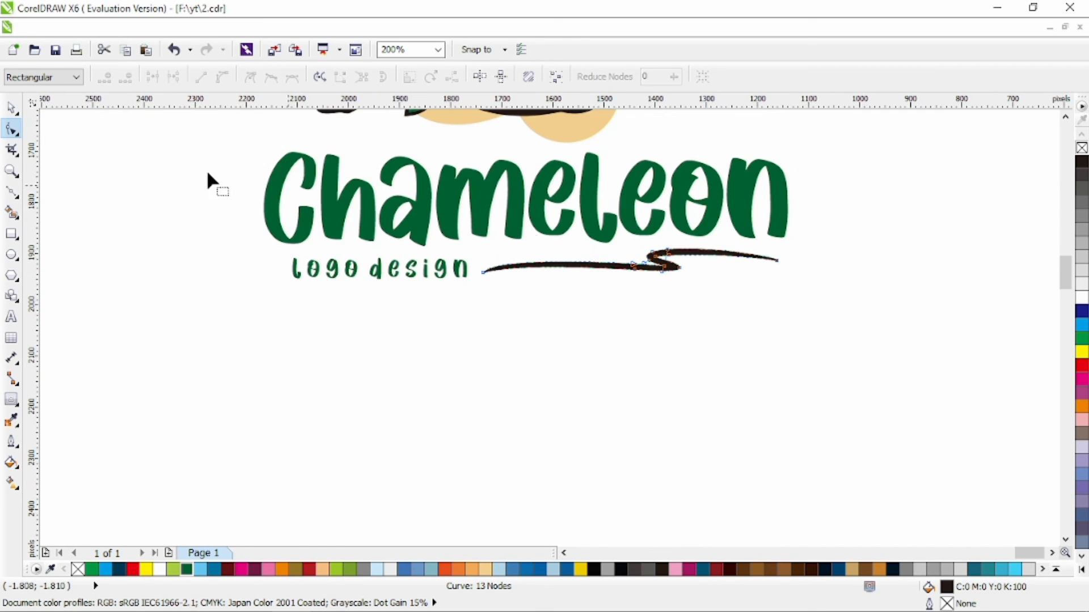
- Fill the swoosh with the same dark green as the lettering and deselect it
left_click(13, 108)
left_click(189, 570)
left_click(611, 344)
scroll(611, 345, "up", 2)
scroll(668, 260, "down", 1)
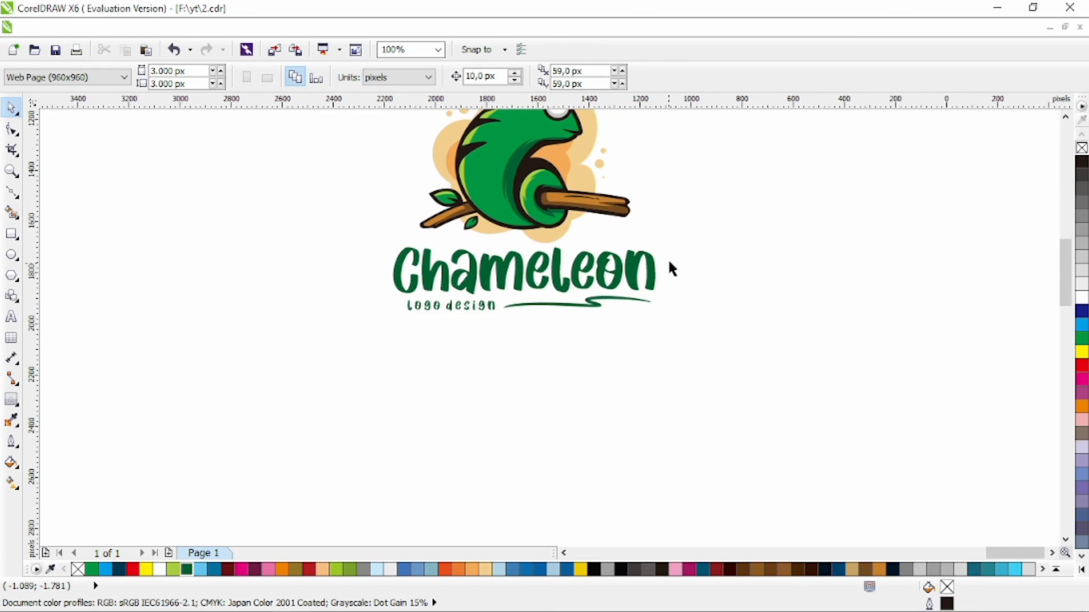
scroll(669, 261, "up", 3)
scroll(671, 261, "right", 1)
scroll(713, 270, "up", 2)
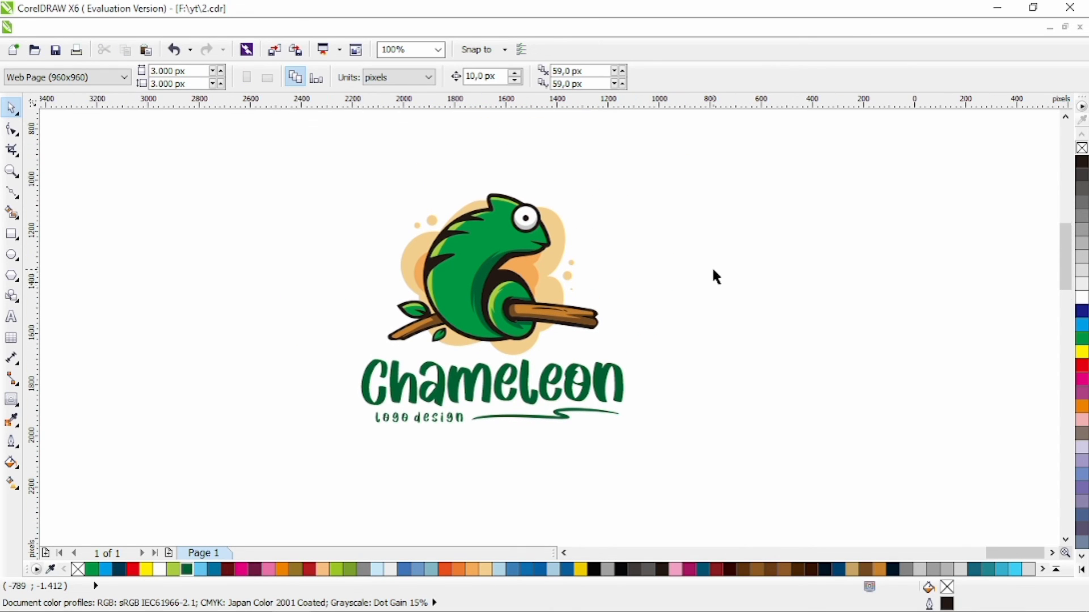